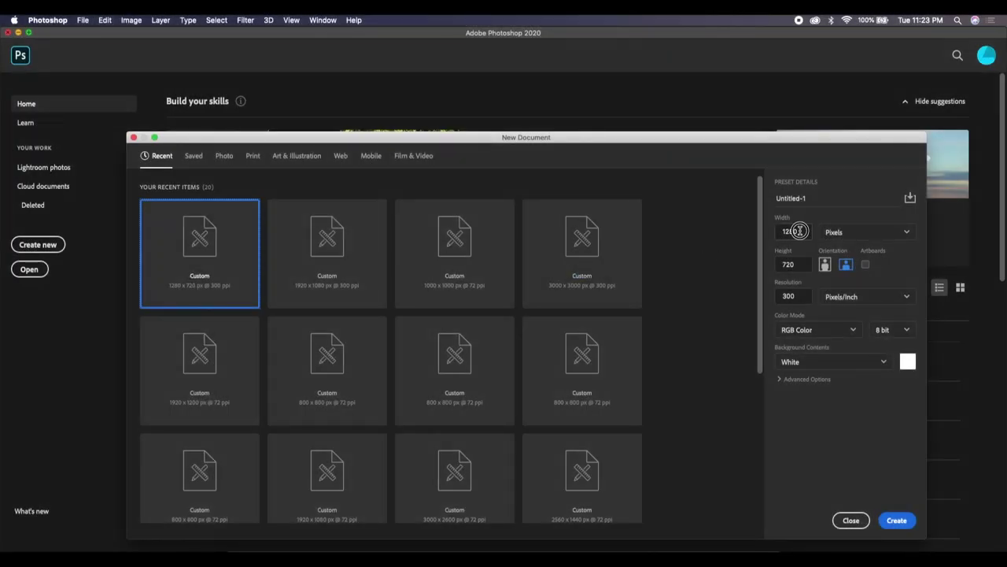
- Create a new document 1280 px wide, 720 px high, at 300 ppi
left_click(799, 231)
left_click(796, 264)
left_click(795, 296)
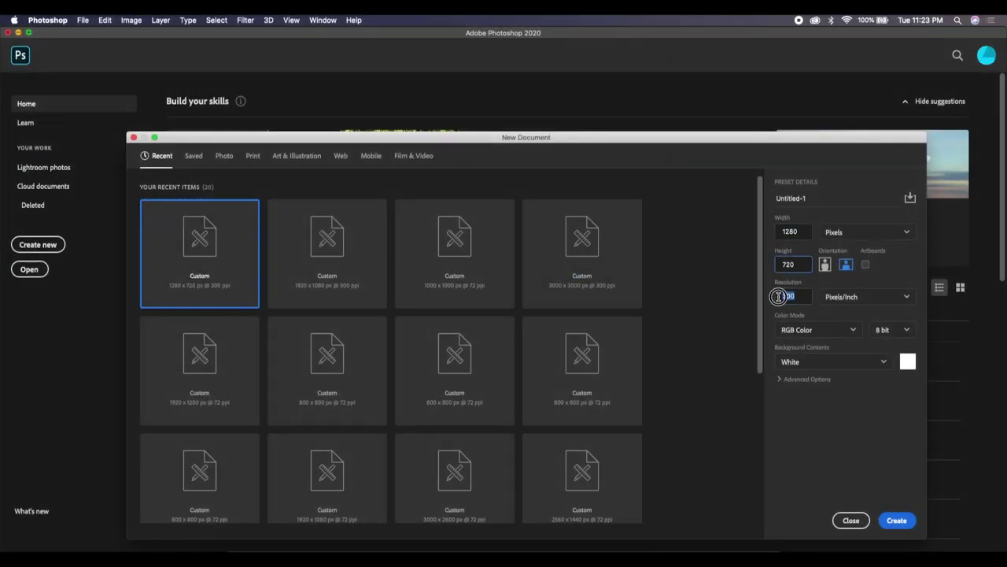
left_click(892, 517)
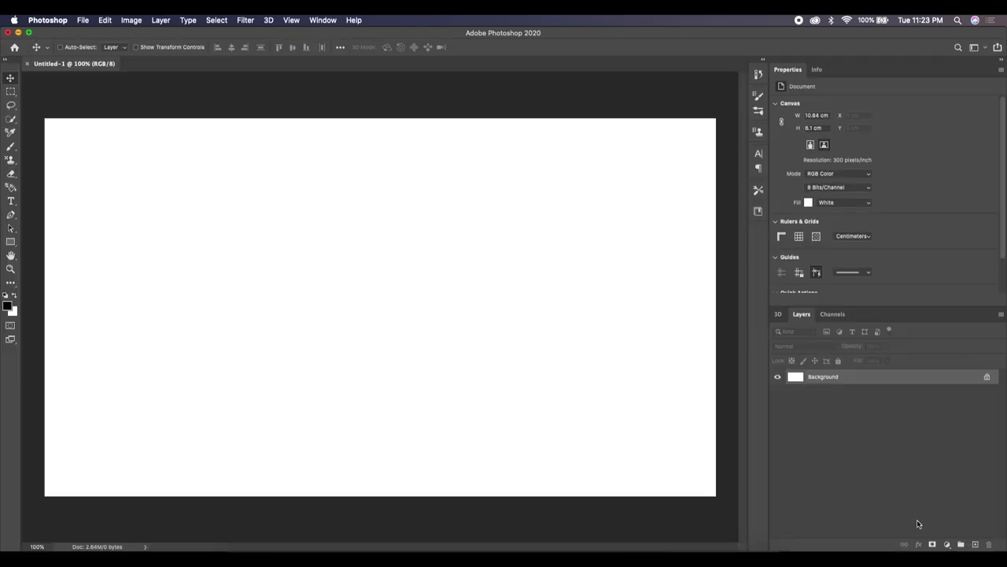
- Add a red (#d81515) Solid Color fill layer above the white background
left_click(949, 545)
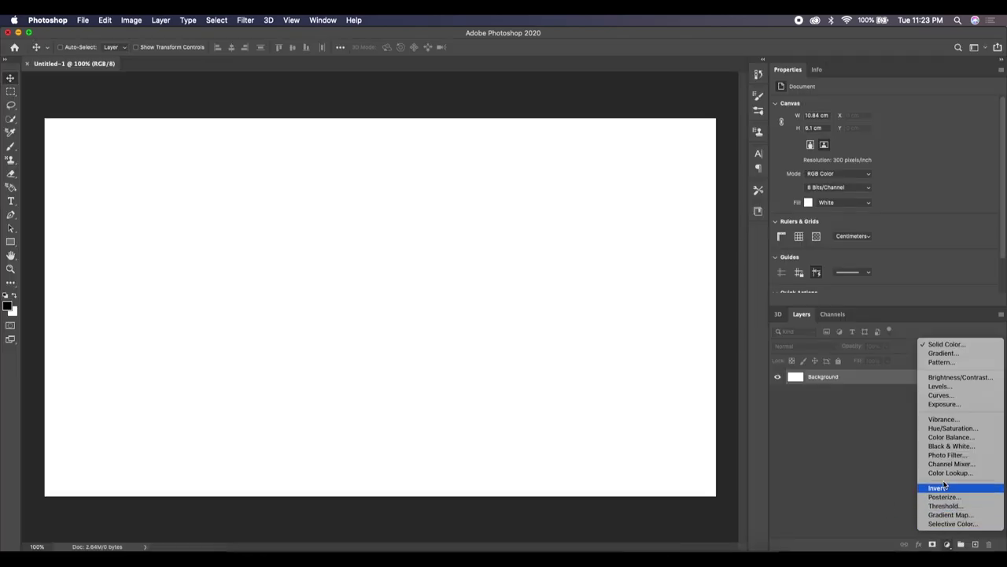
left_click(943, 344)
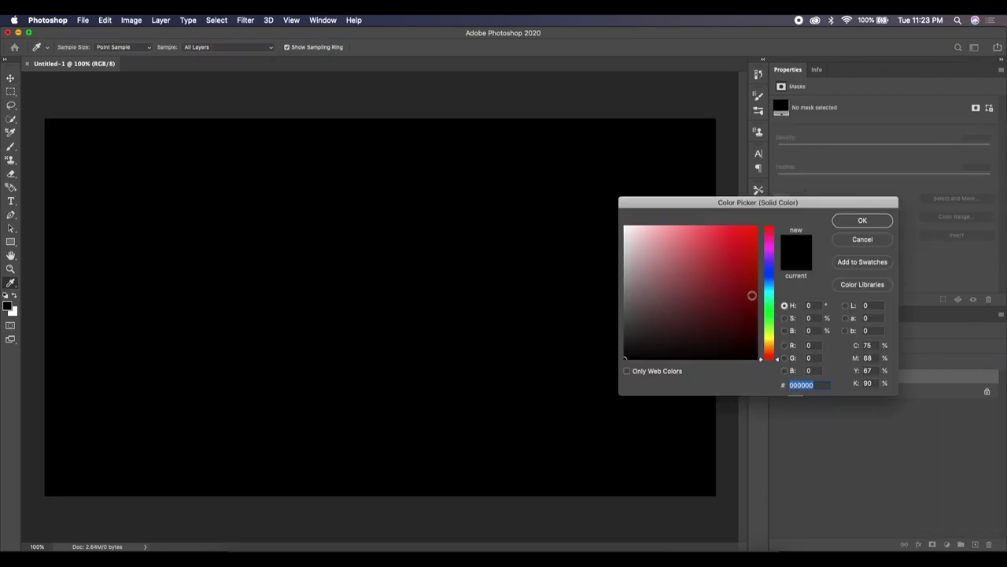
left_click(745, 245)
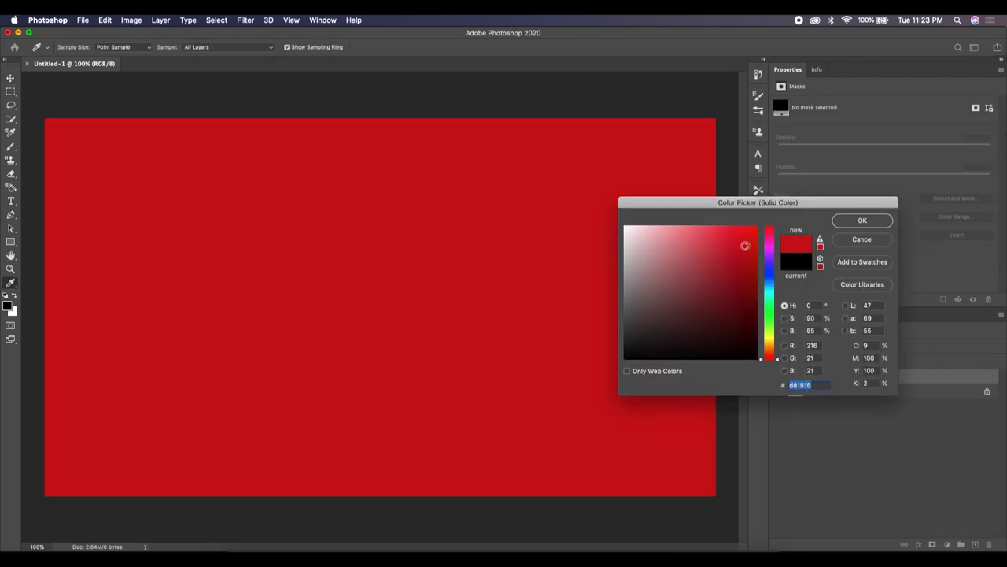
left_click(857, 223)
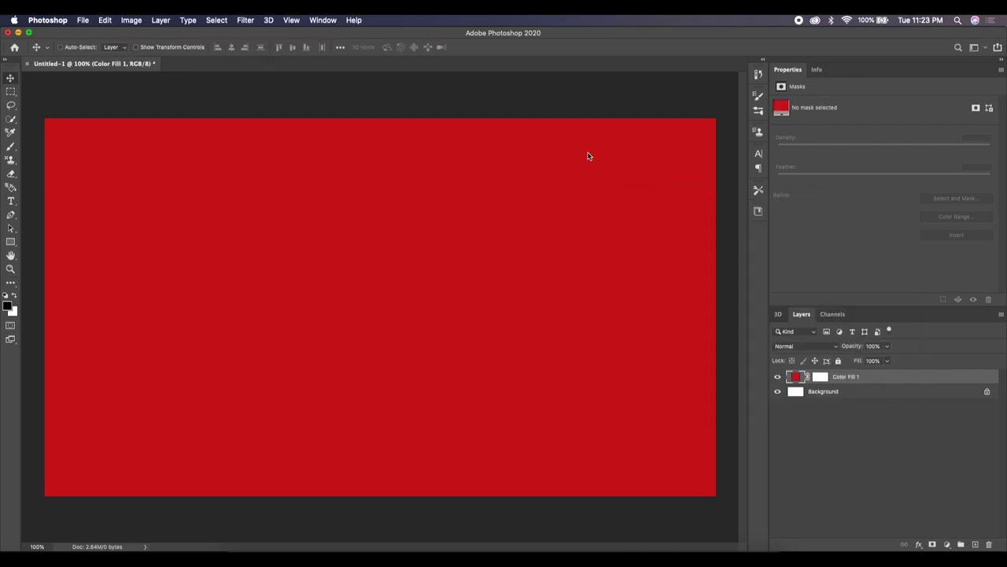
left_click(84, 21)
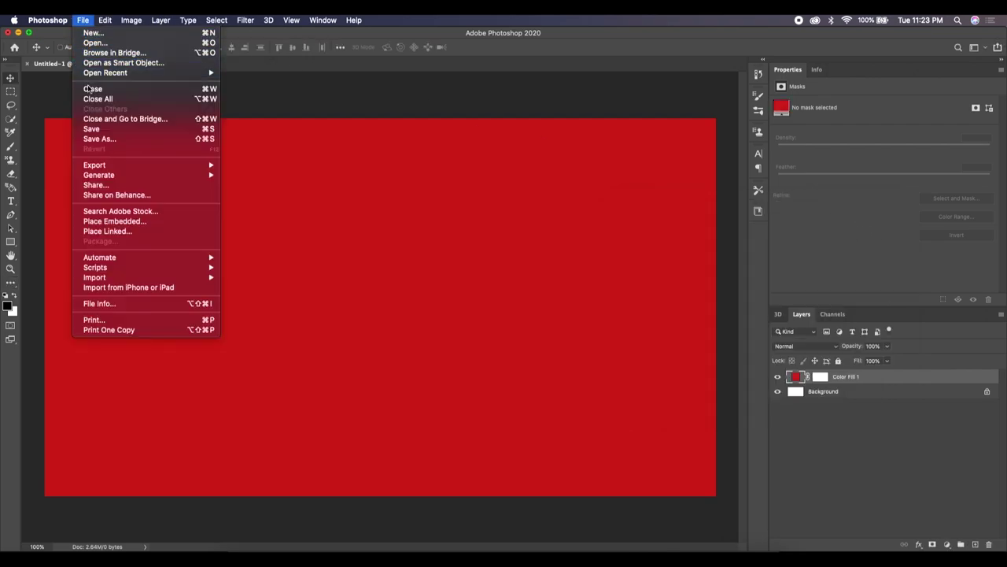
- Place the pierre-emerick player JPEG as an embedded layer and commit its transform
left_click(106, 221)
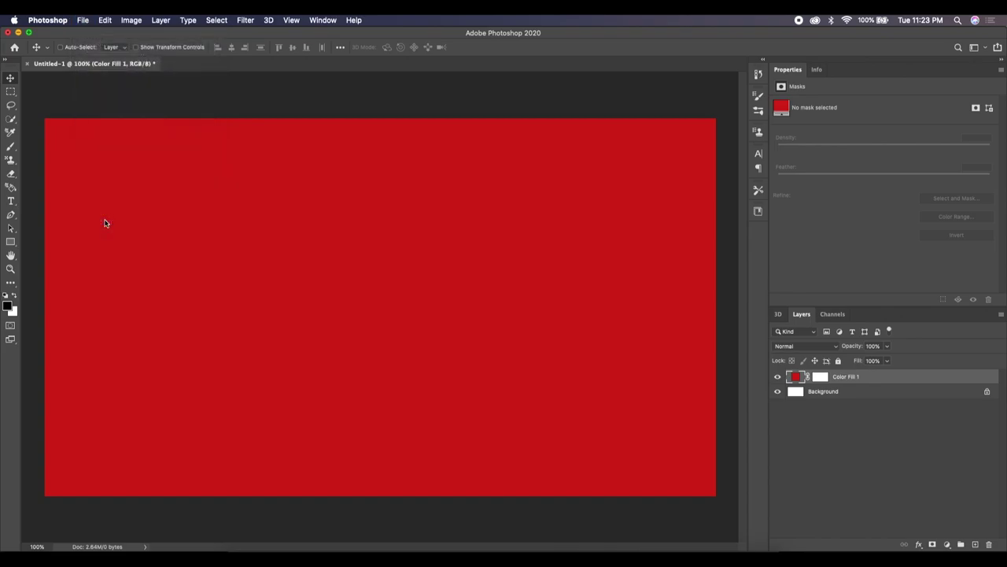
left_click(522, 148)
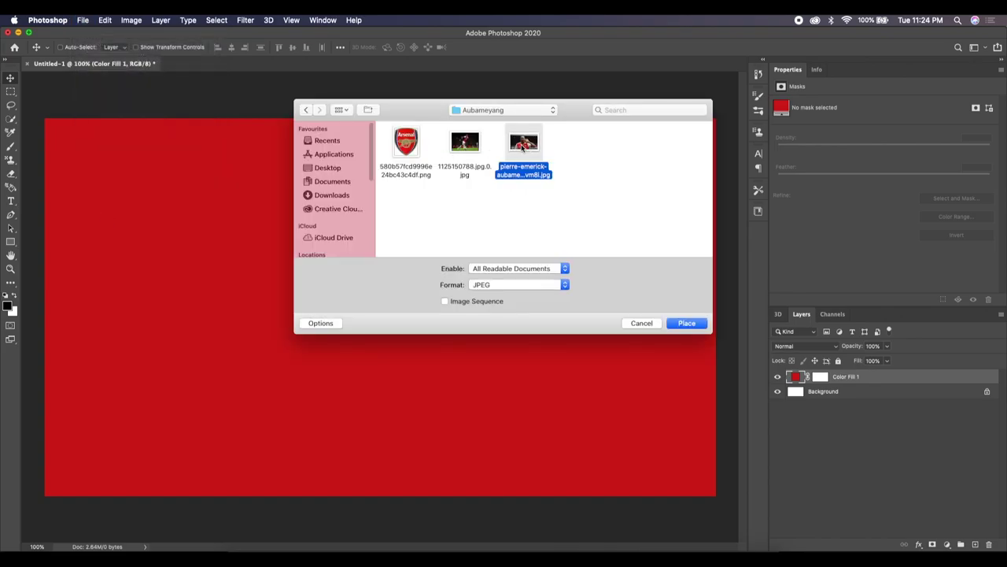
left_click(685, 321)
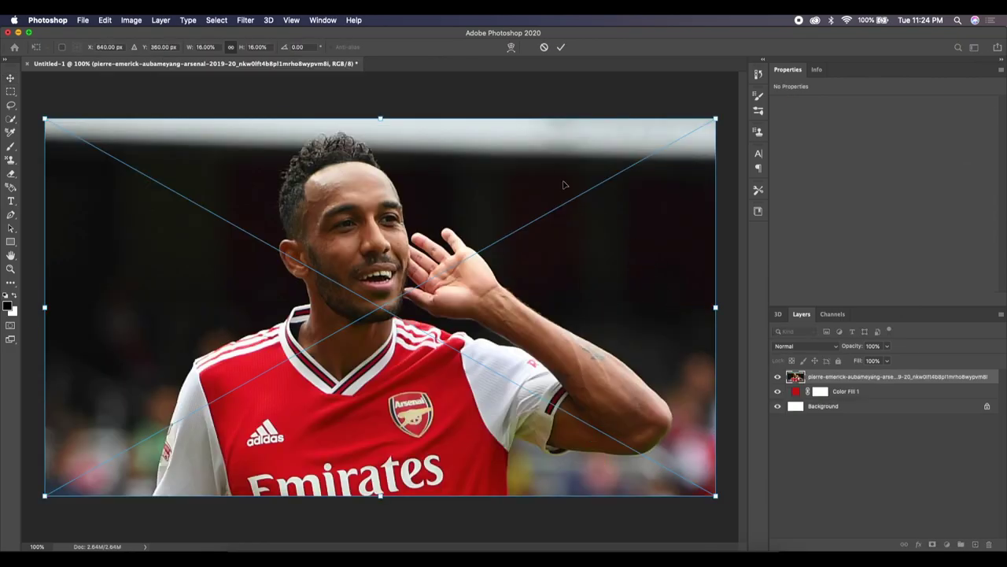
left_click(560, 46)
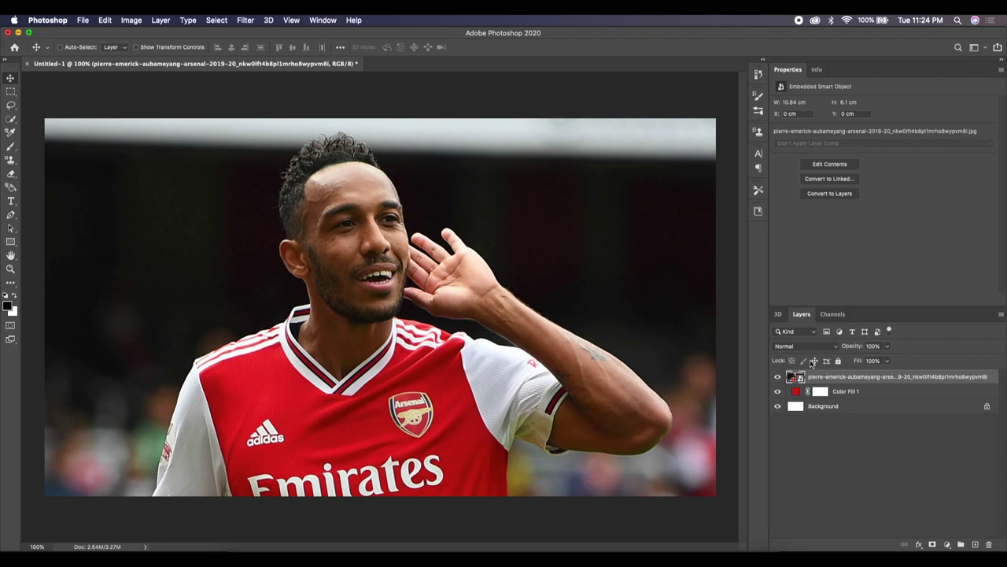
left_click(830, 347)
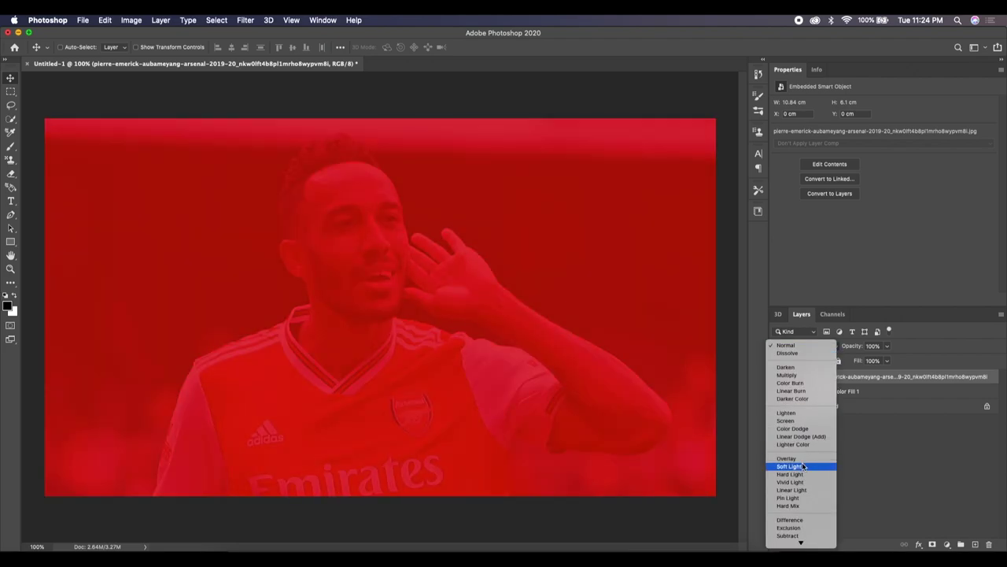
- Set the player photo to Soft Light and add an empty layer above it
left_click(802, 466)
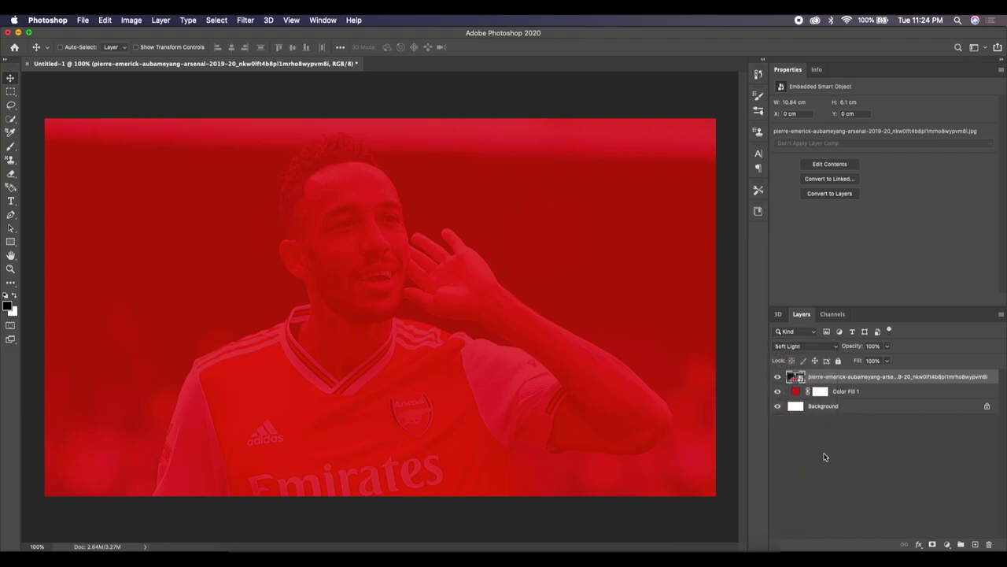
left_click(973, 543)
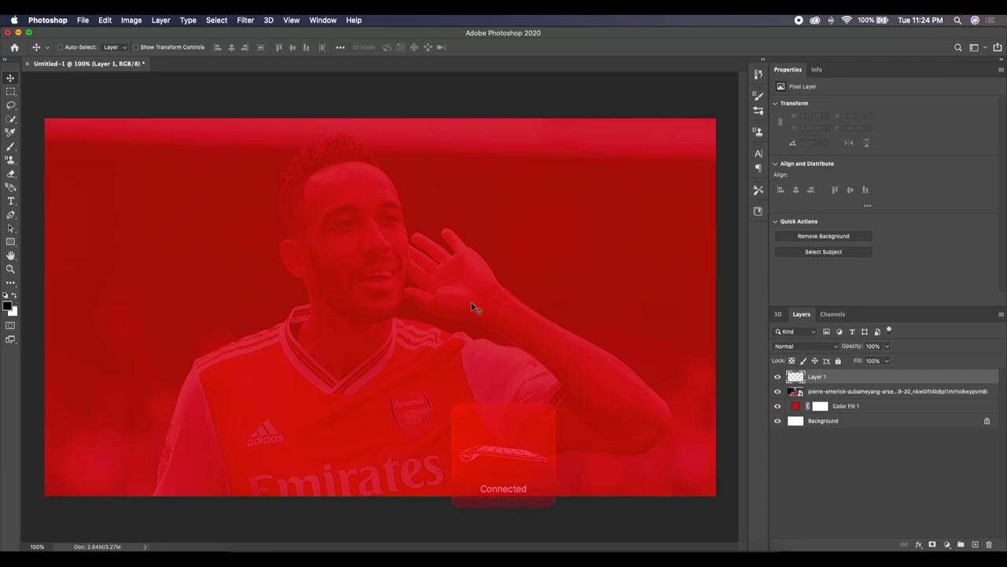
- With a soft brush, paint black shading lower-right and a white glow top-left on Layer 1
key("super+minus")
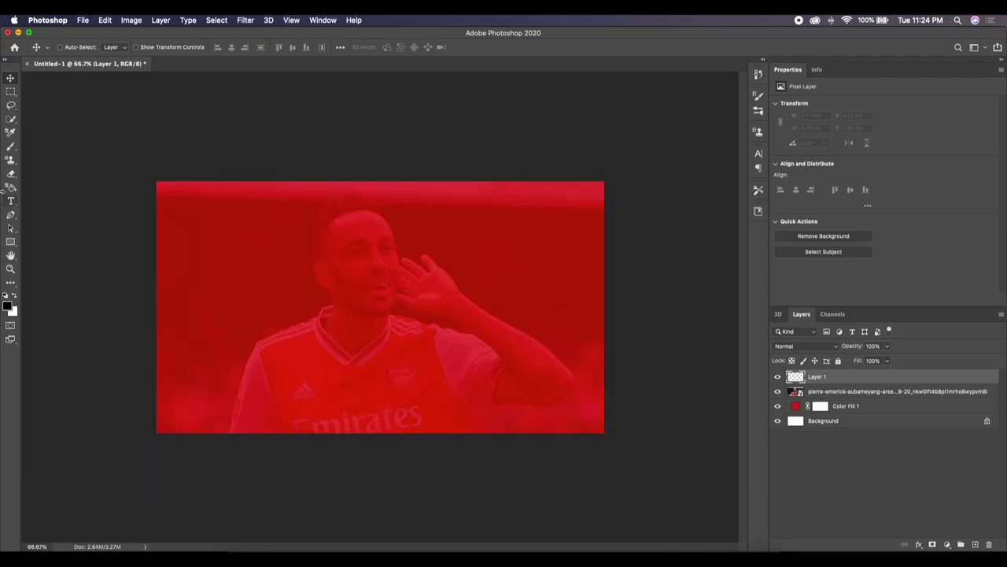
left_click(11, 147)
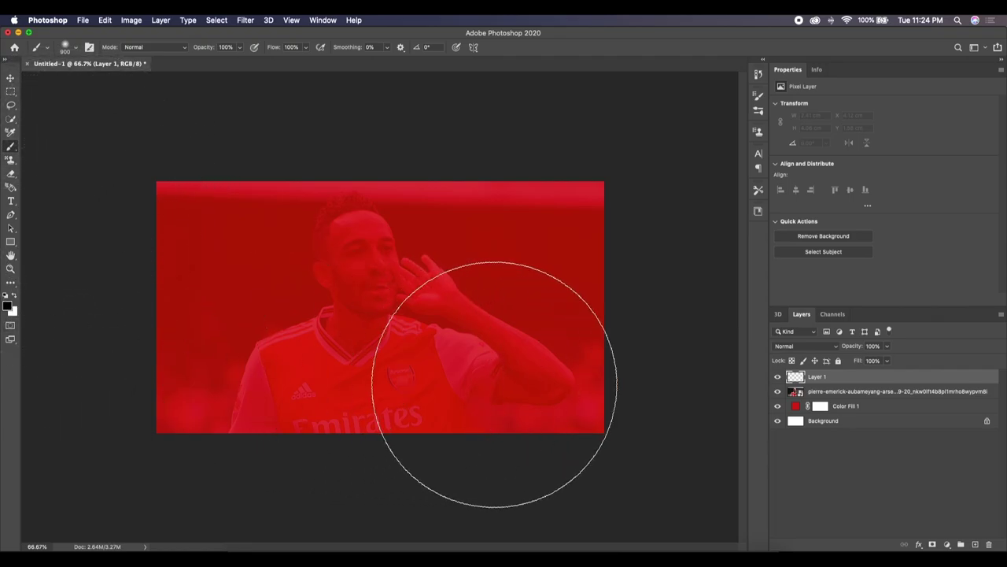
left_click(575, 402)
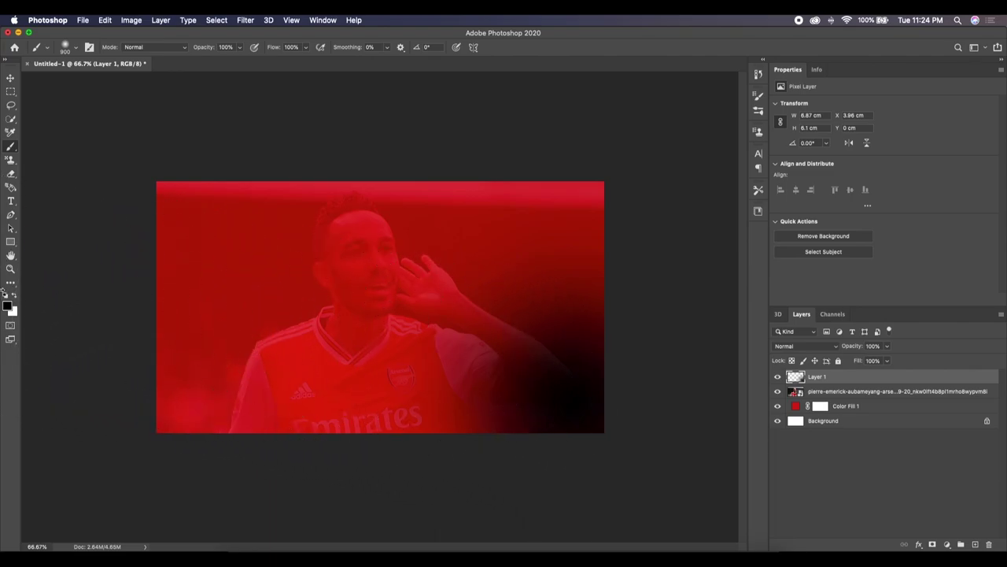
key("x")
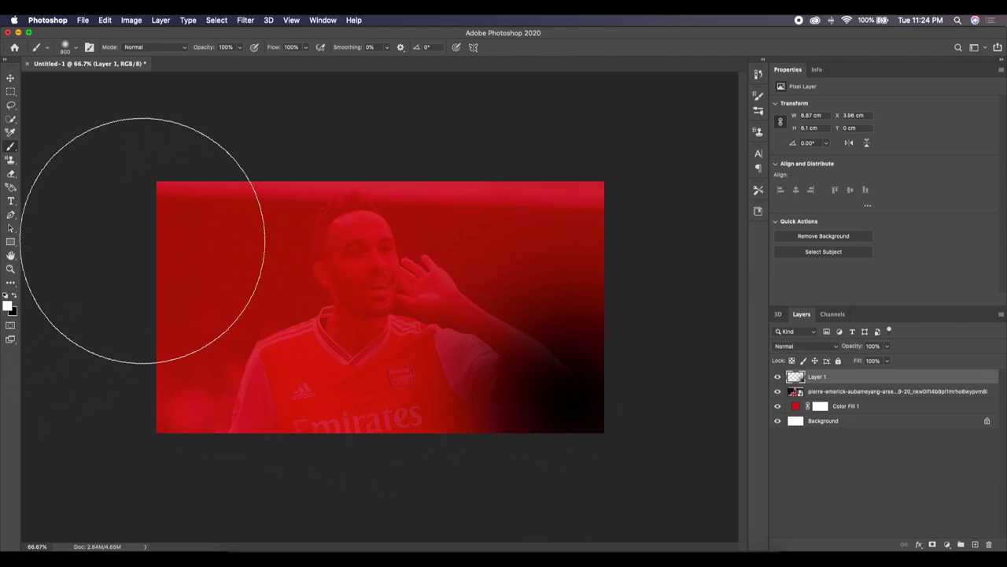
left_click(177, 204)
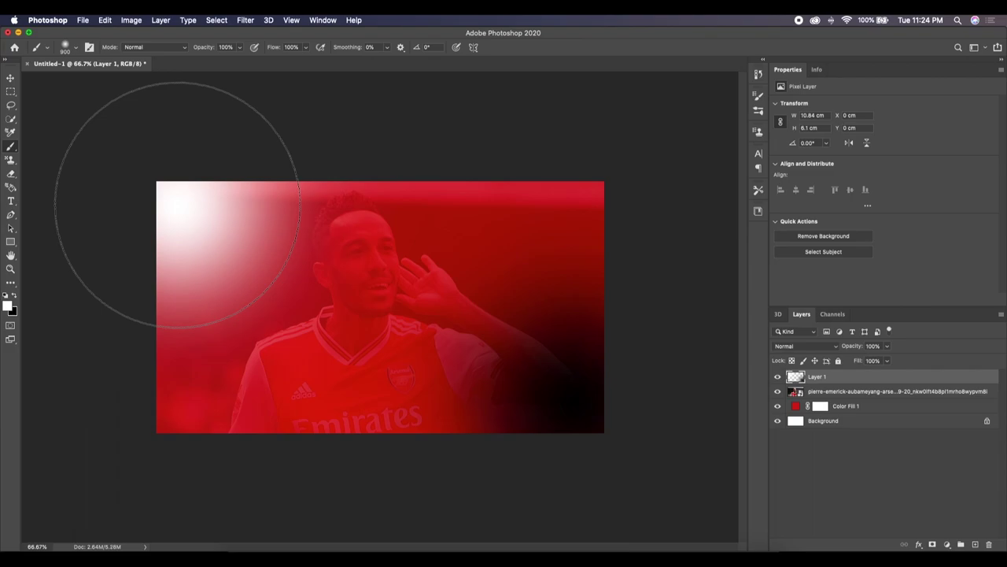
- Set Layer 1 to Overlay and group it with the photo and red fill
left_click(10, 79)
left_click(833, 346)
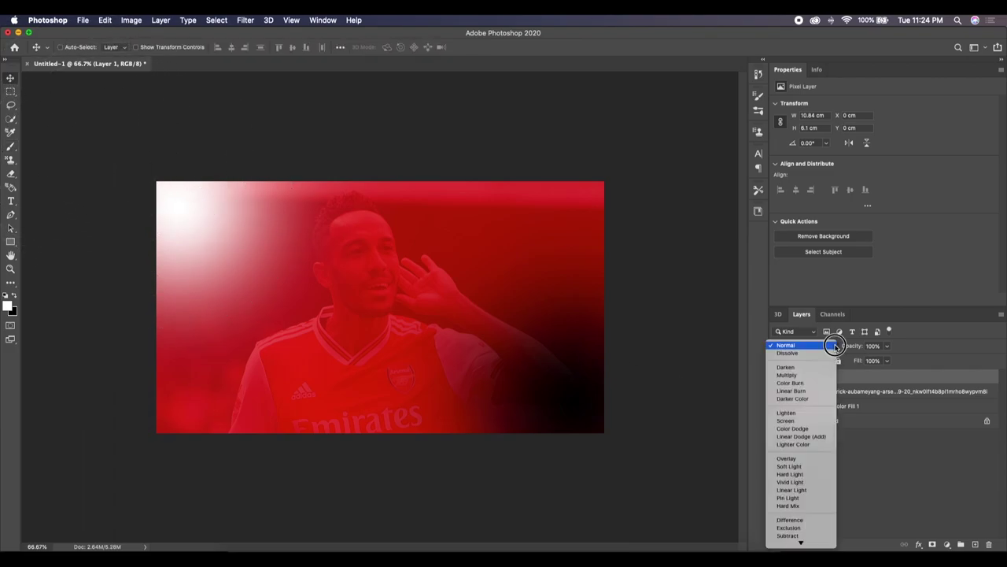
left_click(796, 460)
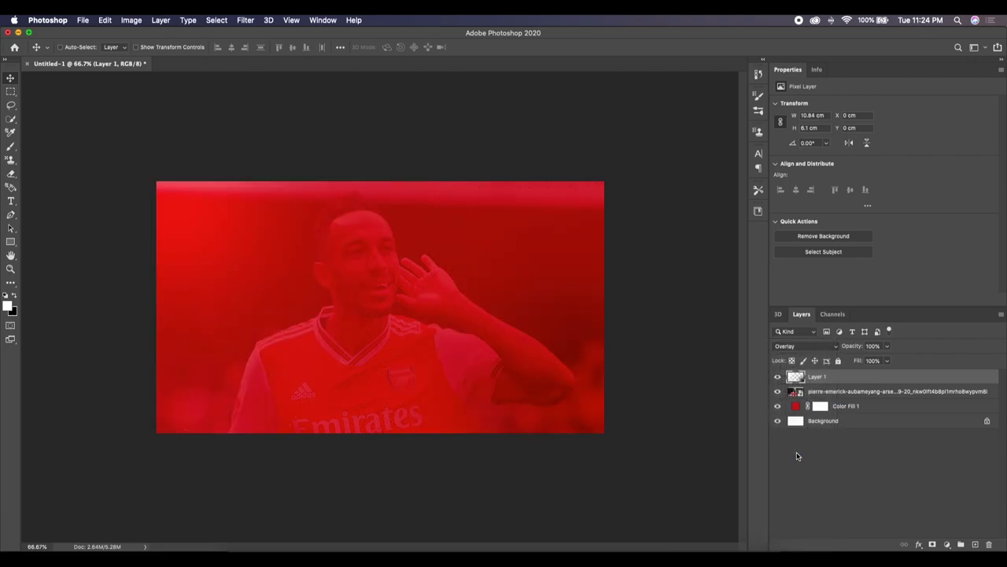
left_click(797, 407, "shift")
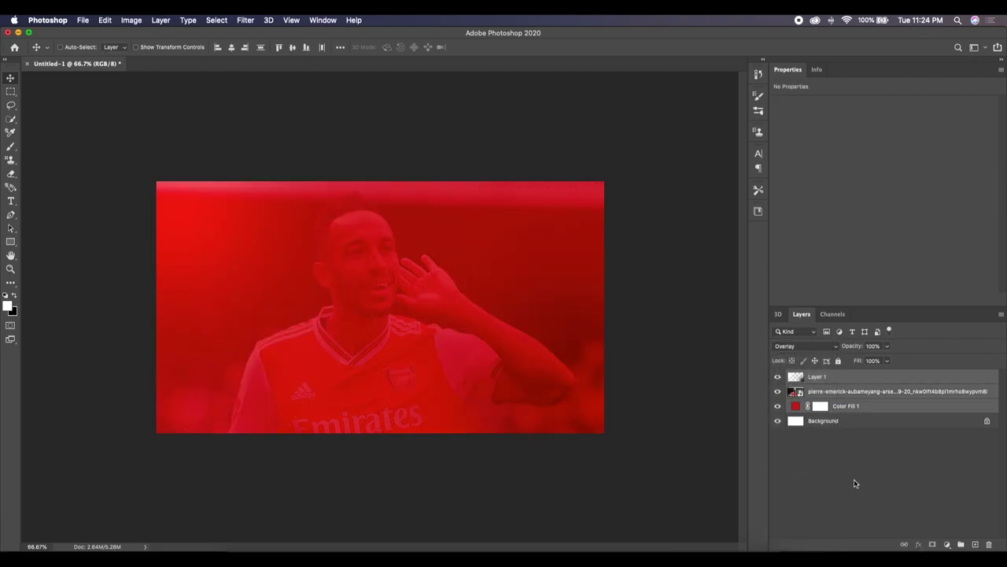
left_click(961, 544)
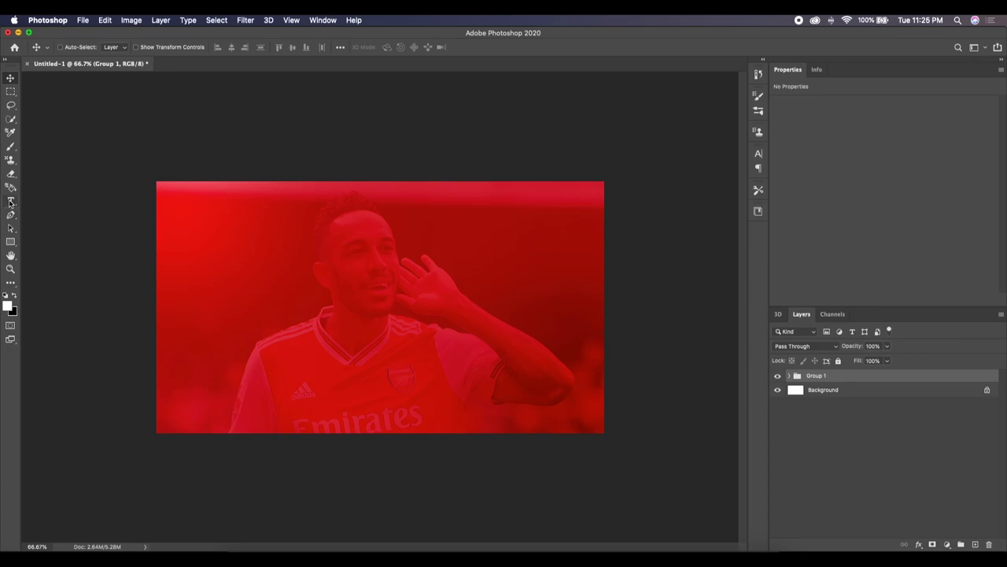
- Add a white '14' text layer near the player's face
left_click(10, 202)
left_click(359, 289)
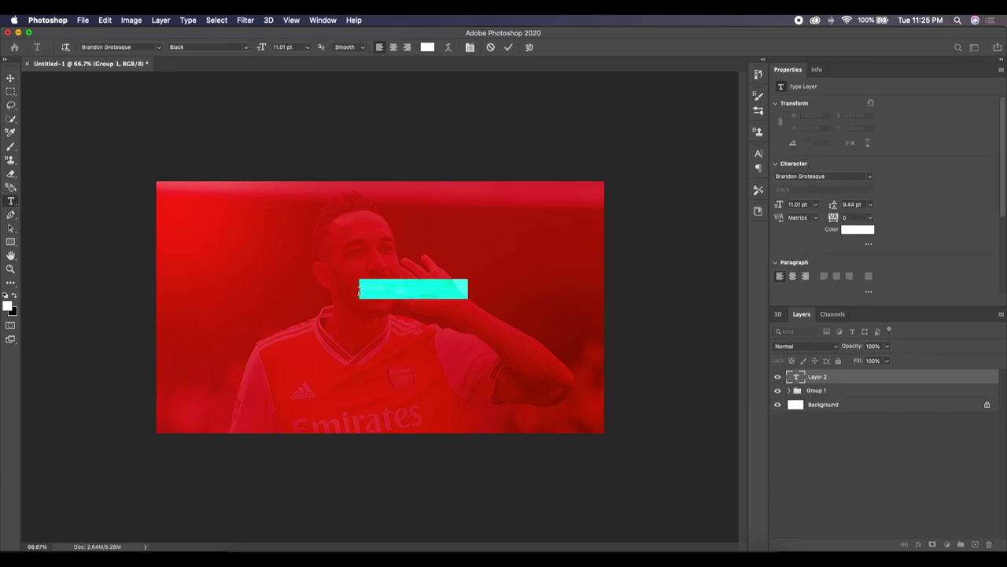
type("14")
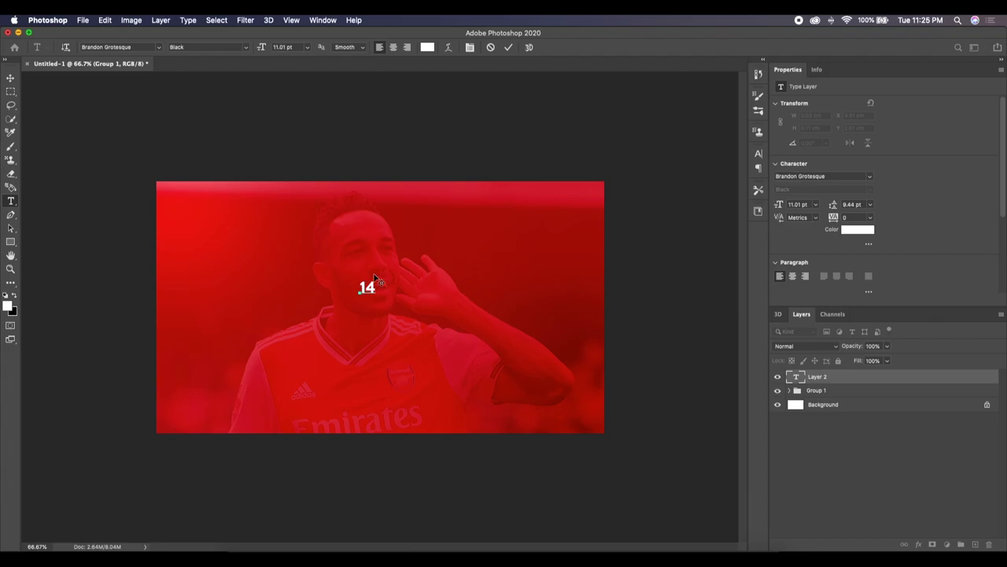
left_click(509, 48)
- Free Transform the 14 to nearly full poster height and position it centrally
key("ctrl+t")
left_click_drag(375, 299, 483, 429)
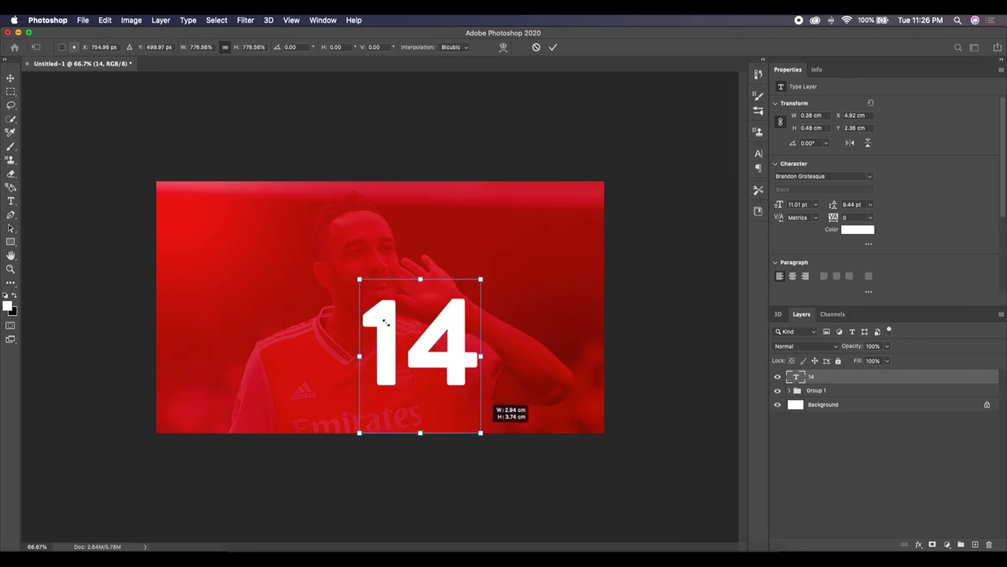
left_click_drag(359, 279, 291, 177)
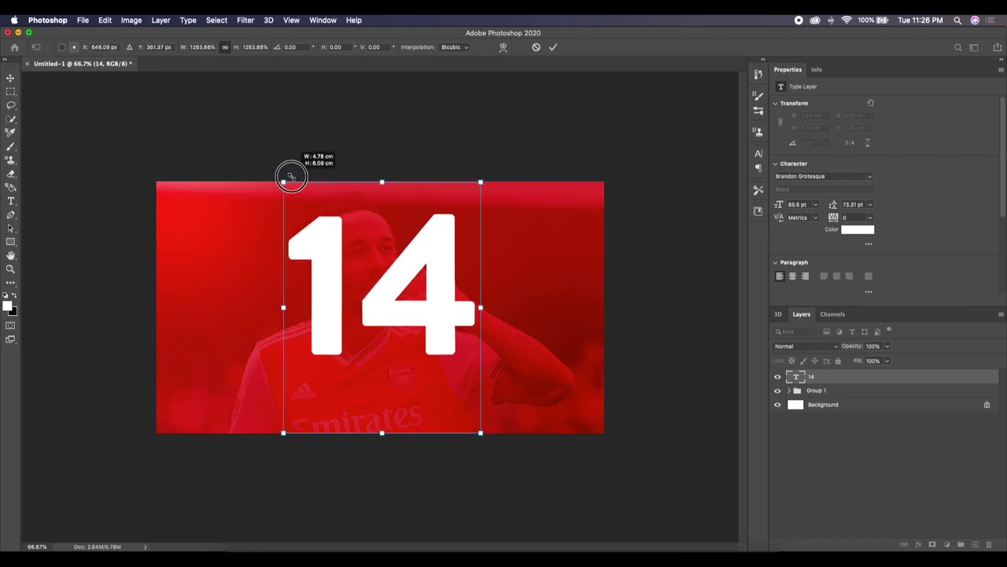
left_click_drag(396, 302, 398, 326)
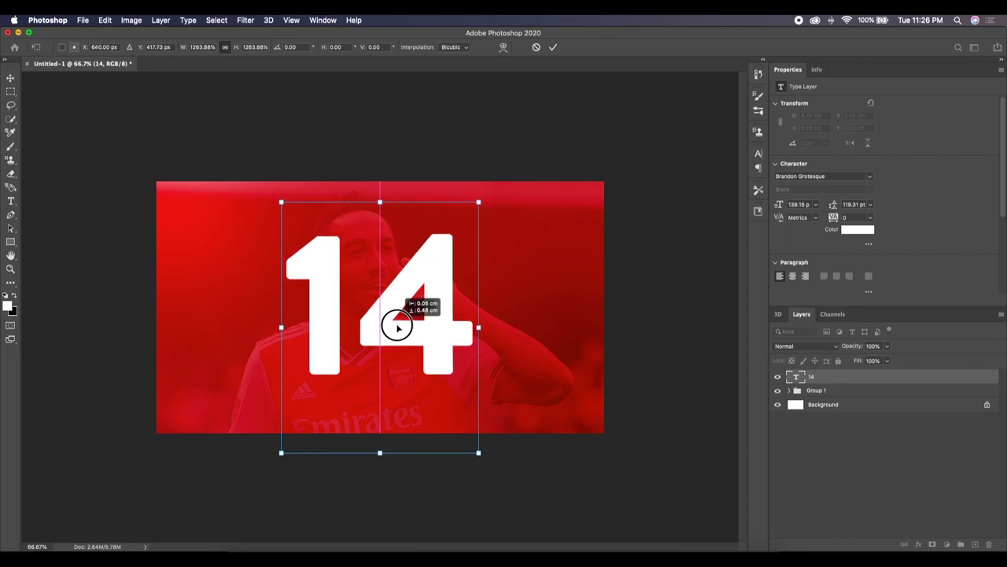
left_click_drag(397, 326, 399, 328)
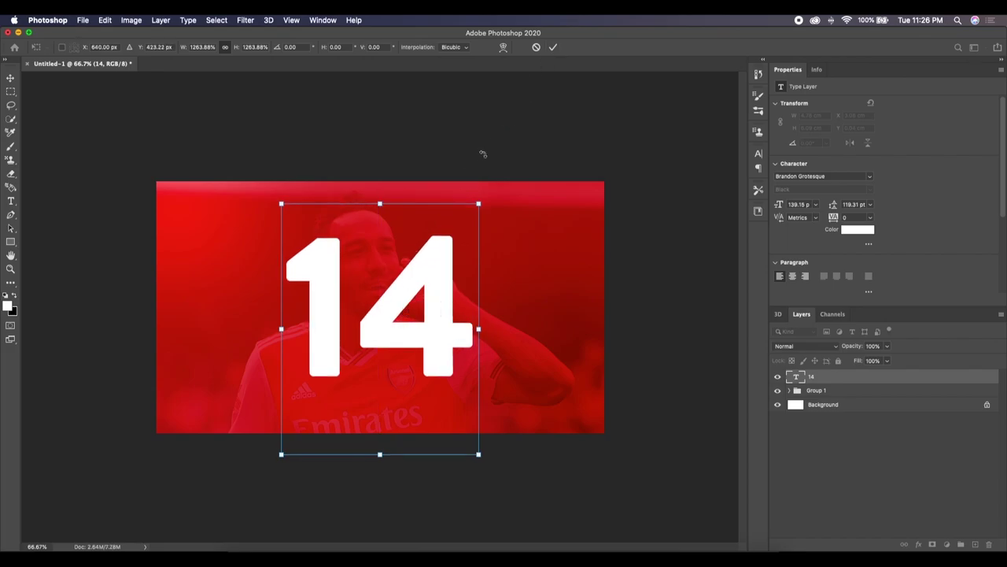
left_click(552, 50)
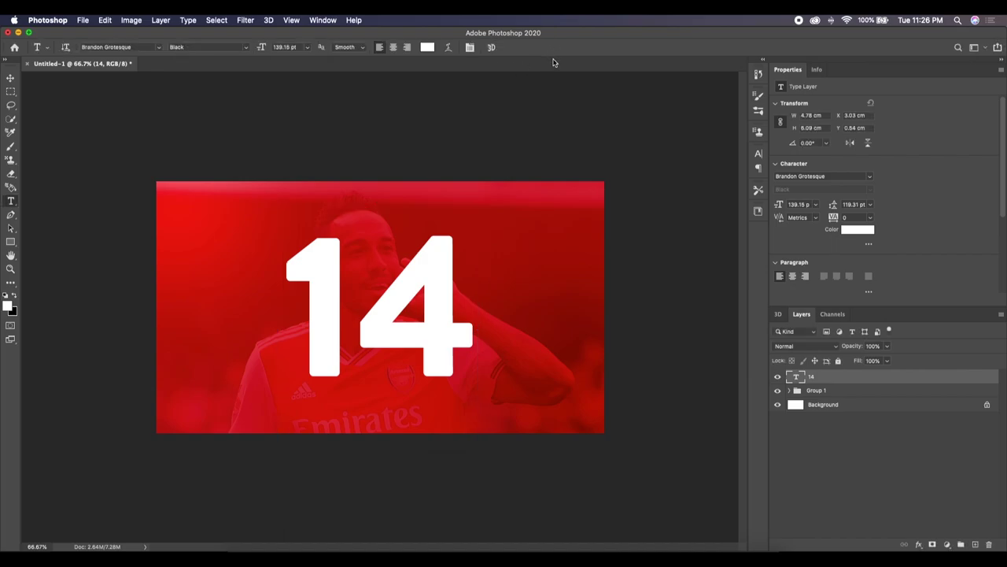
- Set the 14's character tracking to -80
left_click(758, 156)
left_click_drag(703, 192, 698, 194)
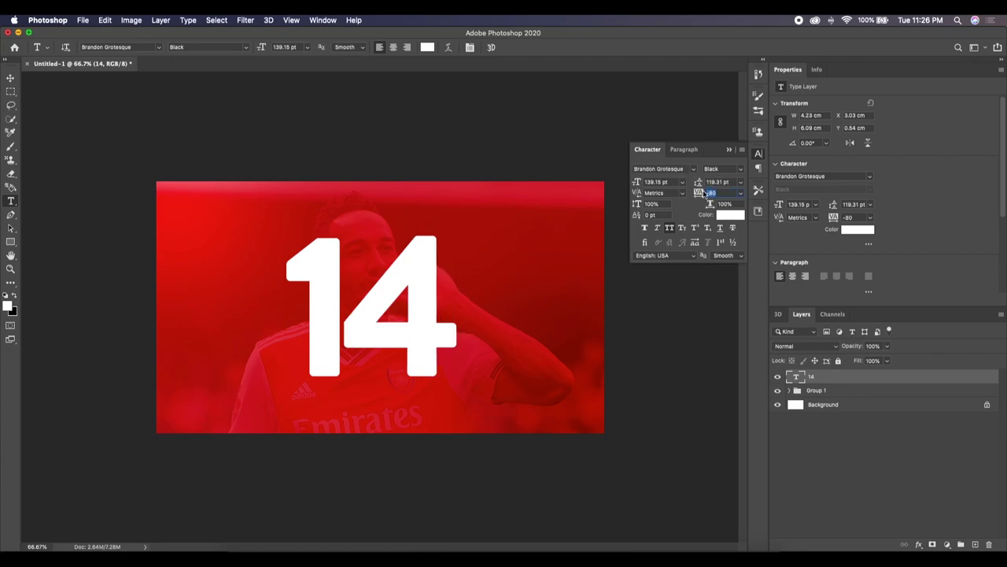
left_click(730, 151)
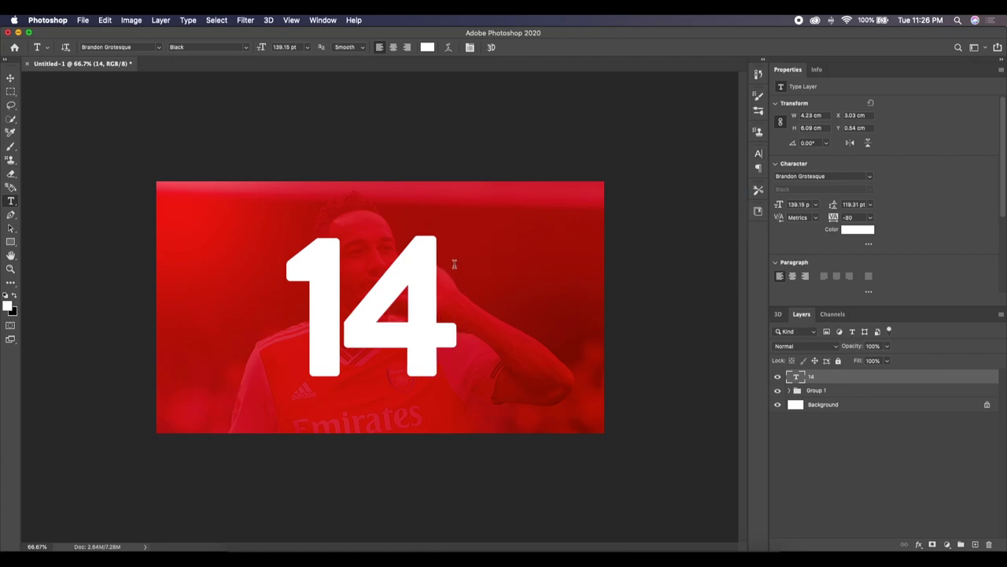
- Move the 14 slightly right into its centred position
left_click(10, 78)
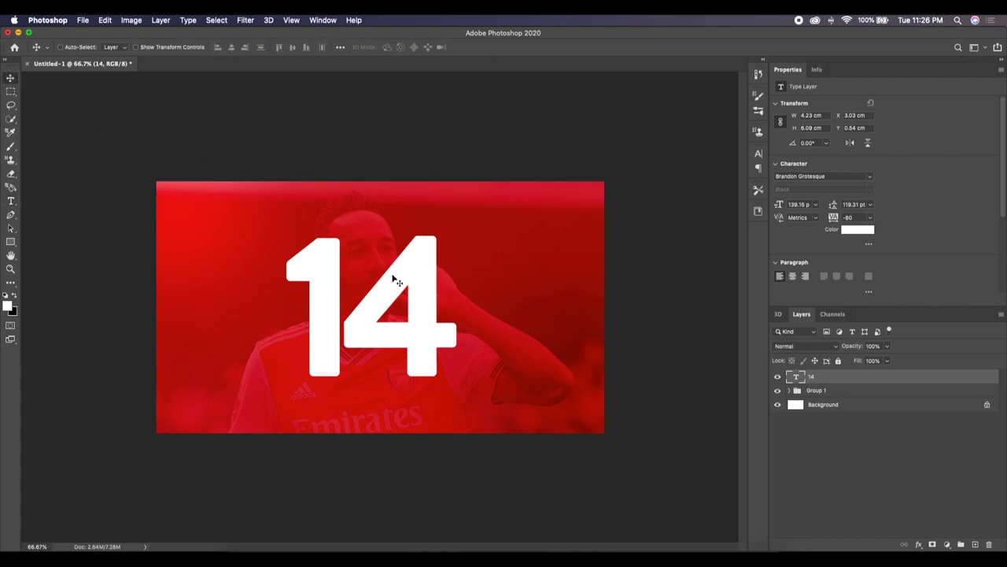
left_click_drag(404, 282, 409, 281)
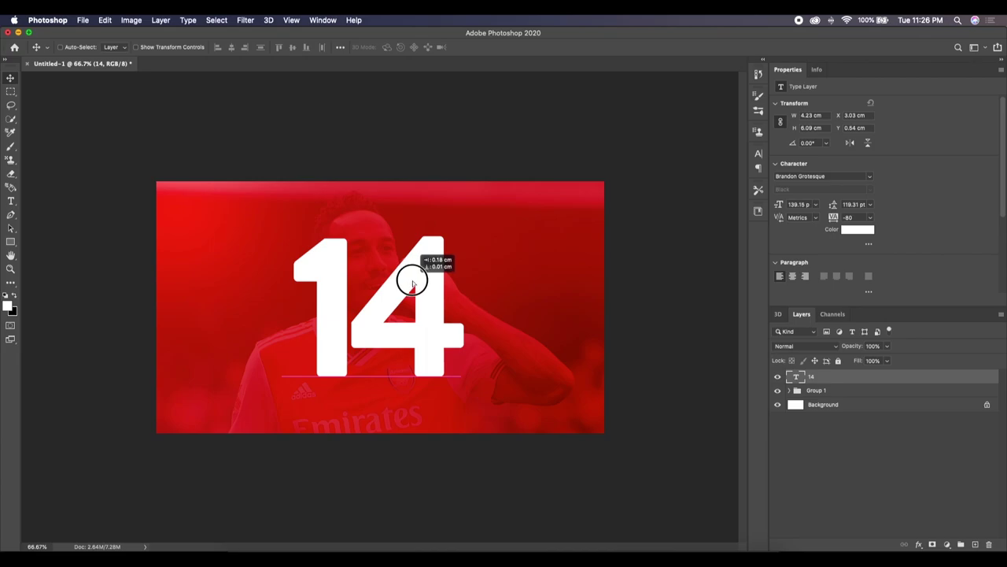
left_click_drag(409, 281, 414, 285)
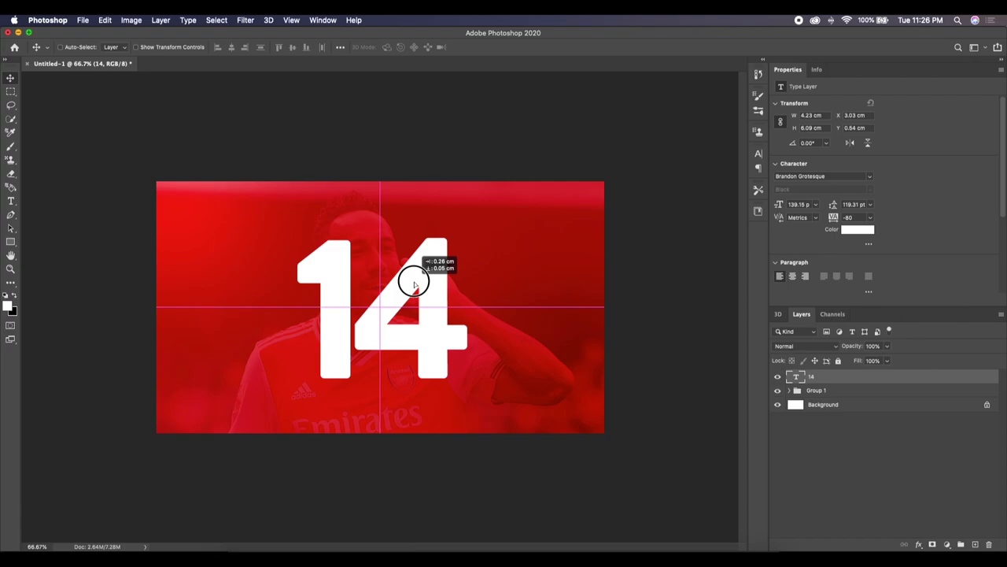
left_click_drag(414, 285, 415, 282)
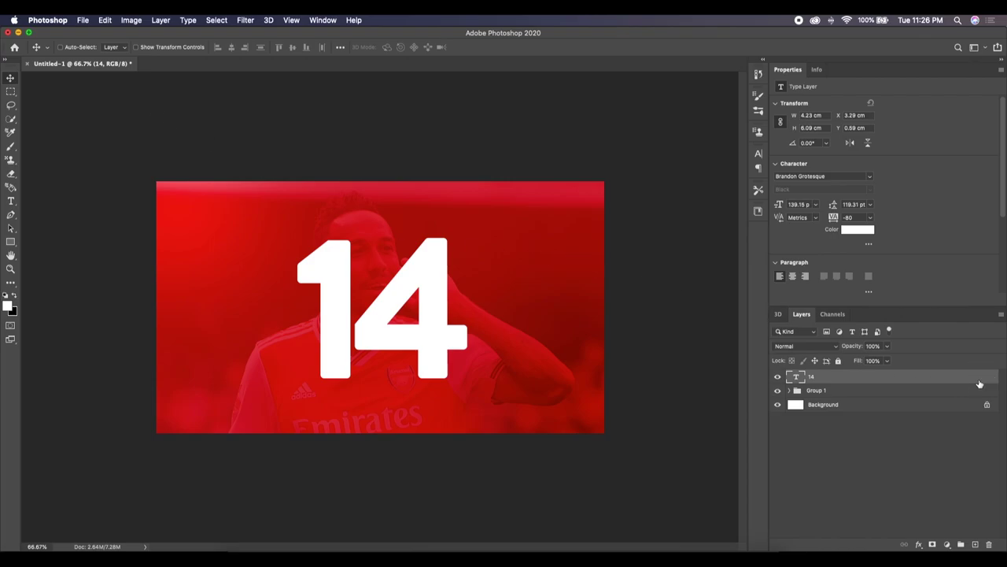
double_click(865, 374)
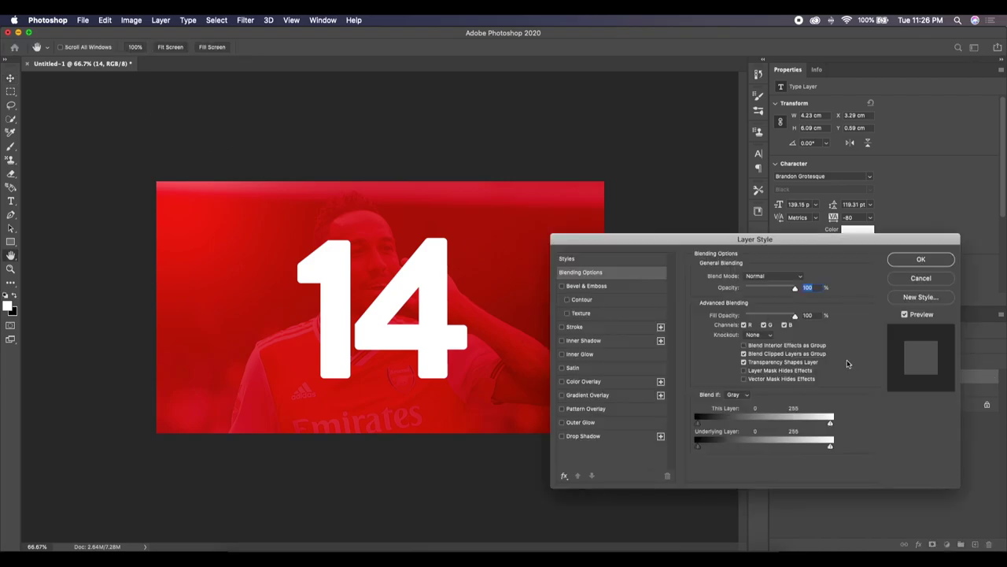
- Add an Inner Shadow layer style to the 14 so the digits look recessed
left_click(562, 342)
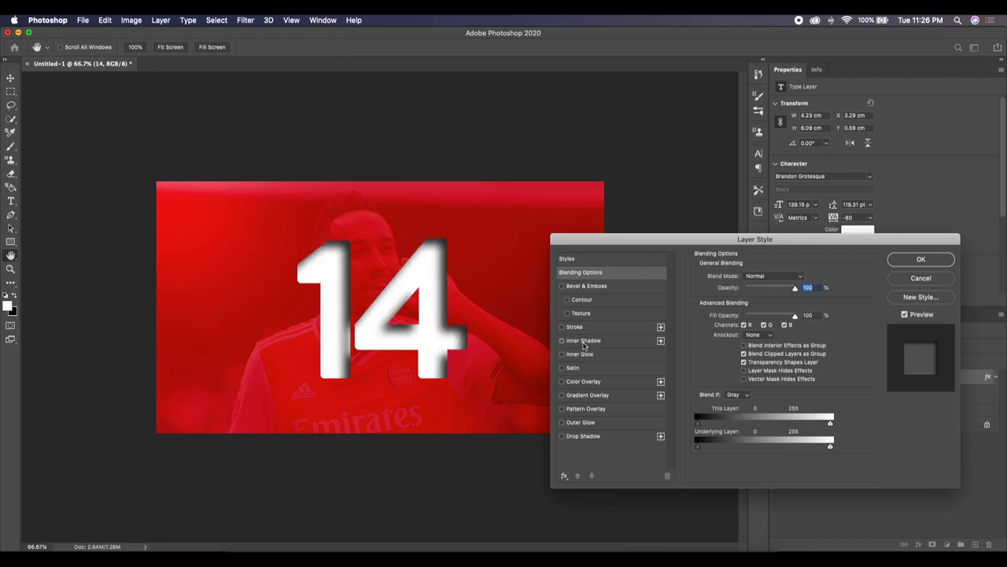
left_click(584, 341)
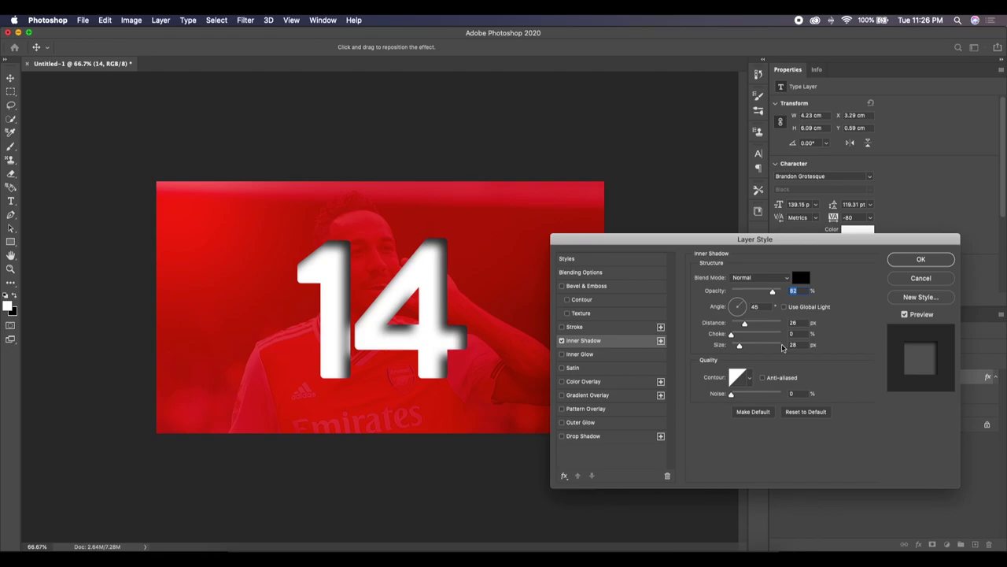
left_click(922, 259)
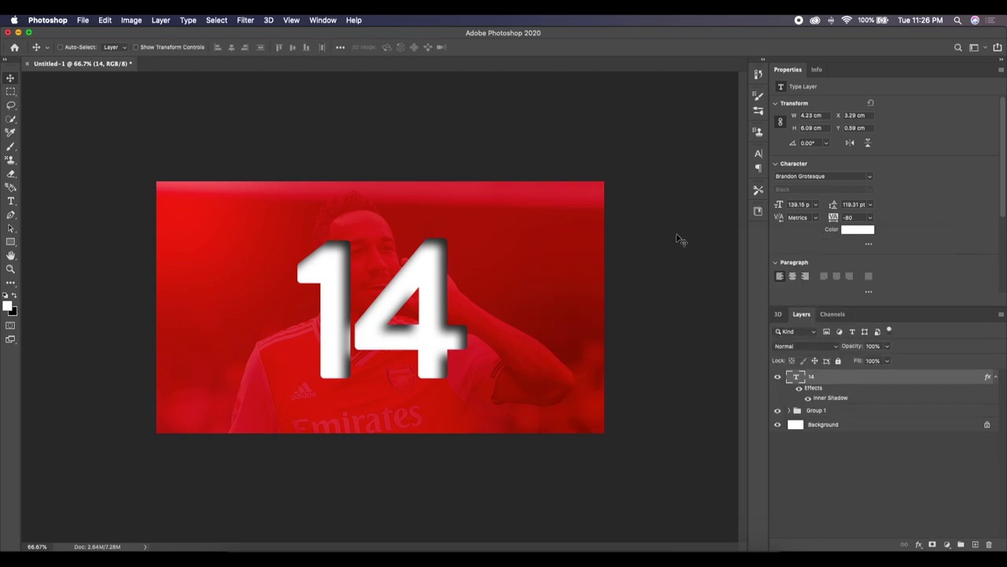
left_click(85, 23)
mouse_move(94, 166)
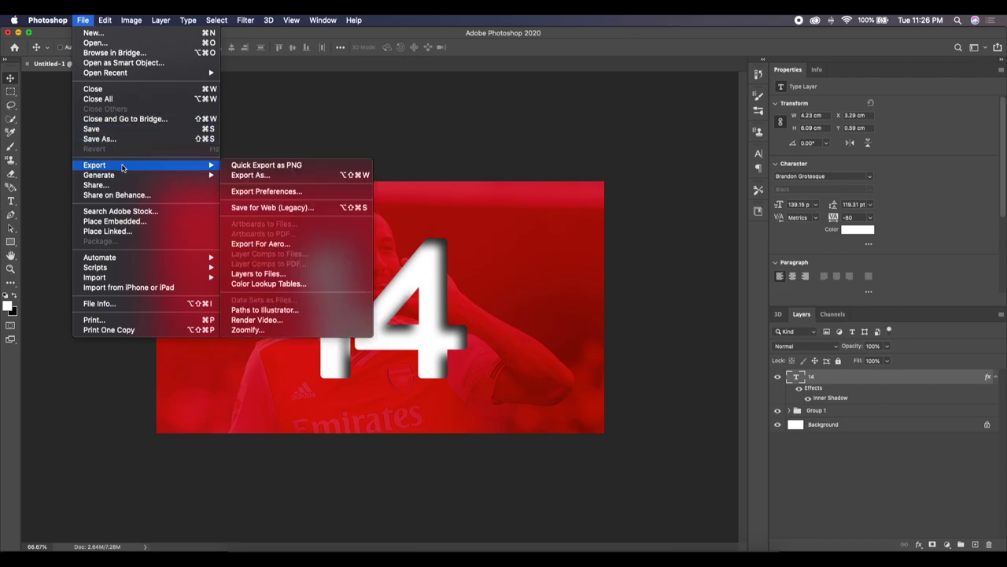
- Place 1125150788.jpg, the dribbling player photo, as an embedded layer
left_click(148, 226)
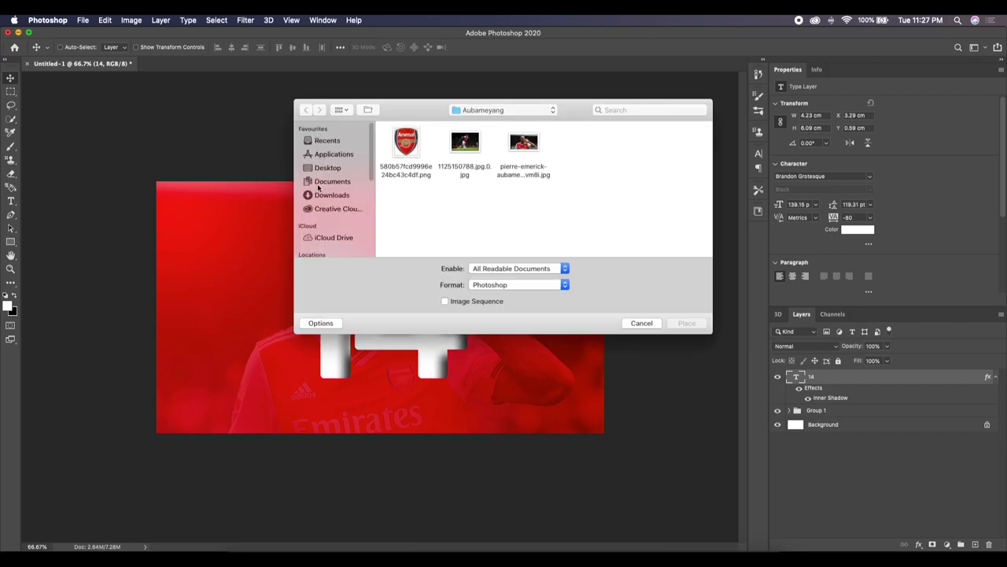
left_click(463, 147)
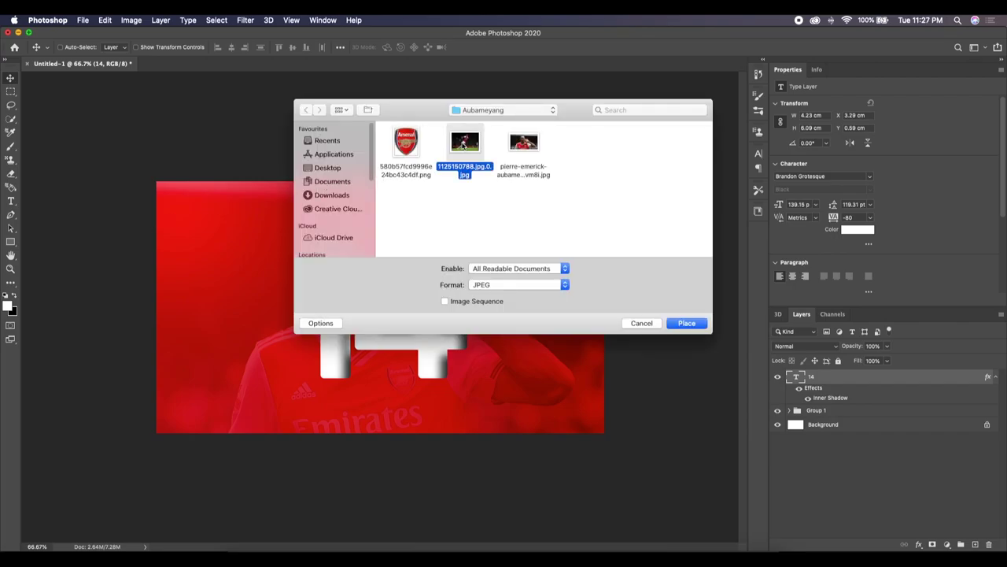
left_click(685, 329)
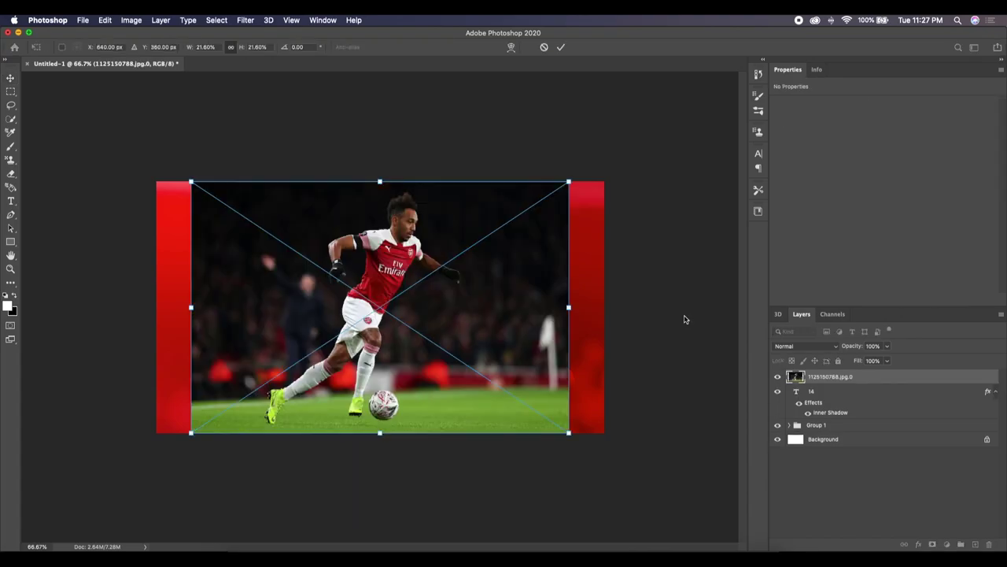
left_click(563, 49)
key("ctrl+0")
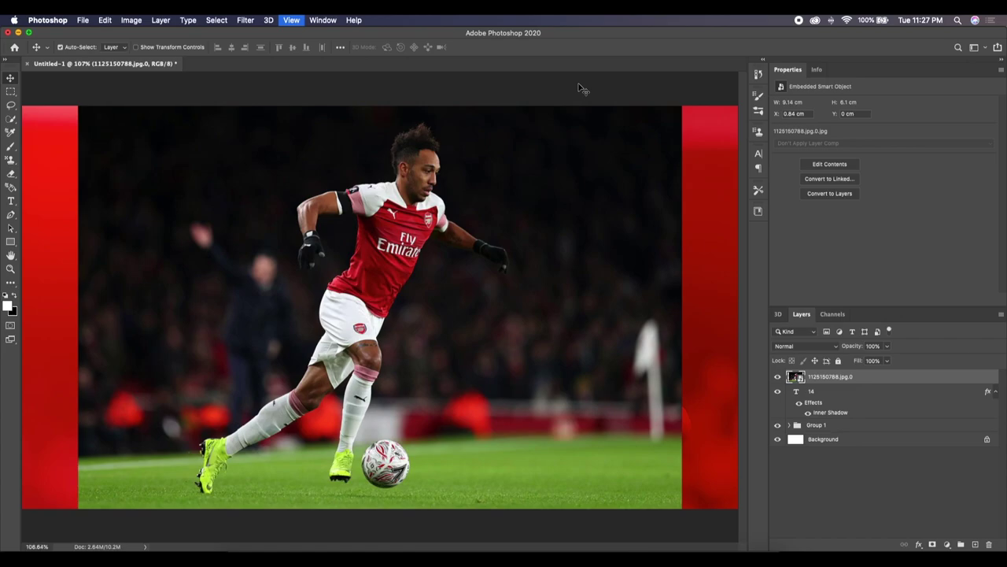
- Quick-select the dribbling player from his head down past the arm
left_click(12, 118)
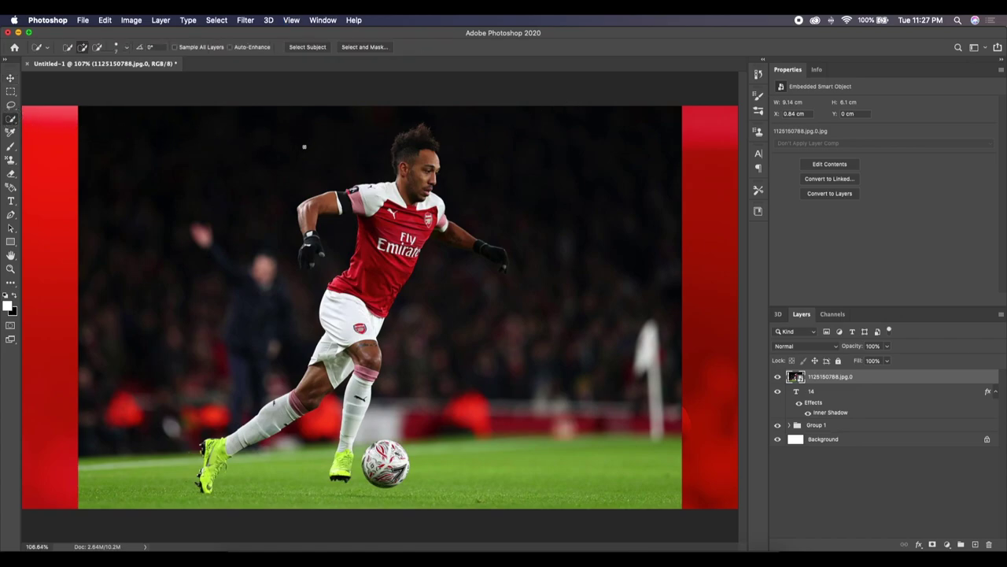
key("bracketright")
key("bracketright")
mouse_move(414, 140)
left_mouse_down()
mouse_move(416, 190)
mouse_move(381, 255)
left_mouse_up()
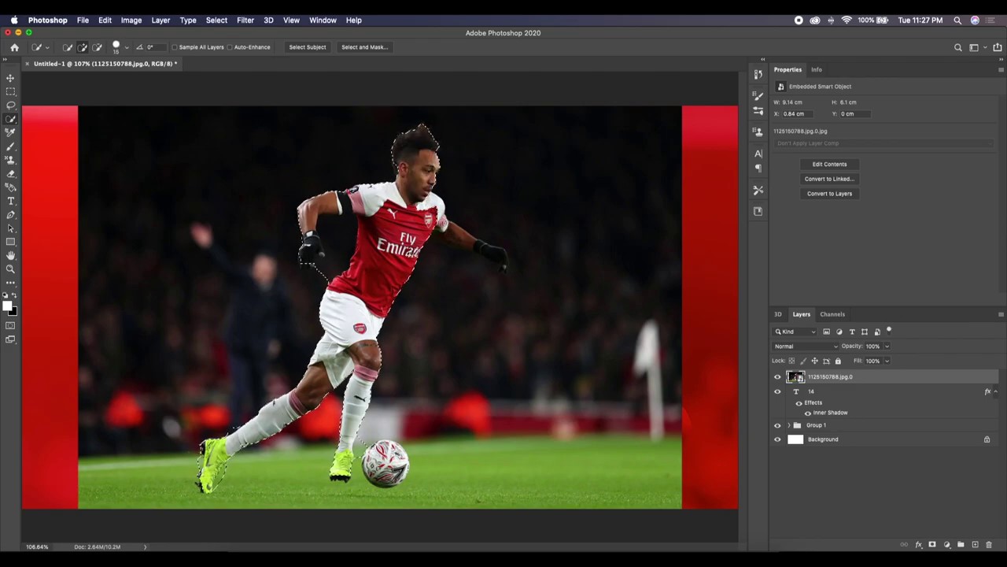
scroll(381, 255, "up", 3)
key("bracketleft")
key("bracketleft")
scroll(242, 345, "up", 2)
scroll(418, 407, "up", 5)
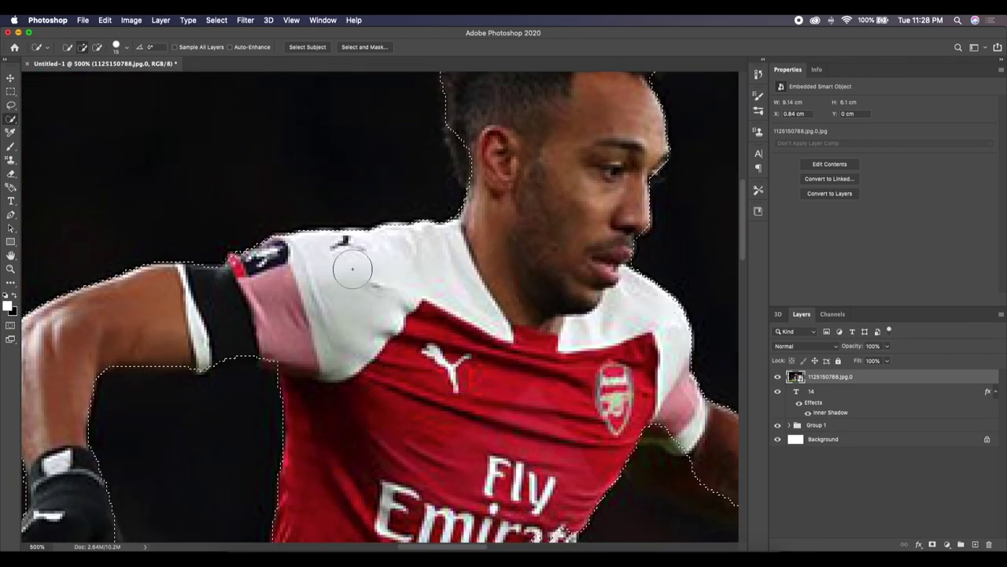
scroll(351, 265, "right", 5)
scroll(362, 295, "down", 3)
key("bracketright")
mouse_move(362, 295)
left_mouse_down()
mouse_move(491, 417)
mouse_move(383, 394)
left_mouse_up()
- Refine the selection around the ball's edge and copy the player cut-out to a new layer
key("bracketleft")
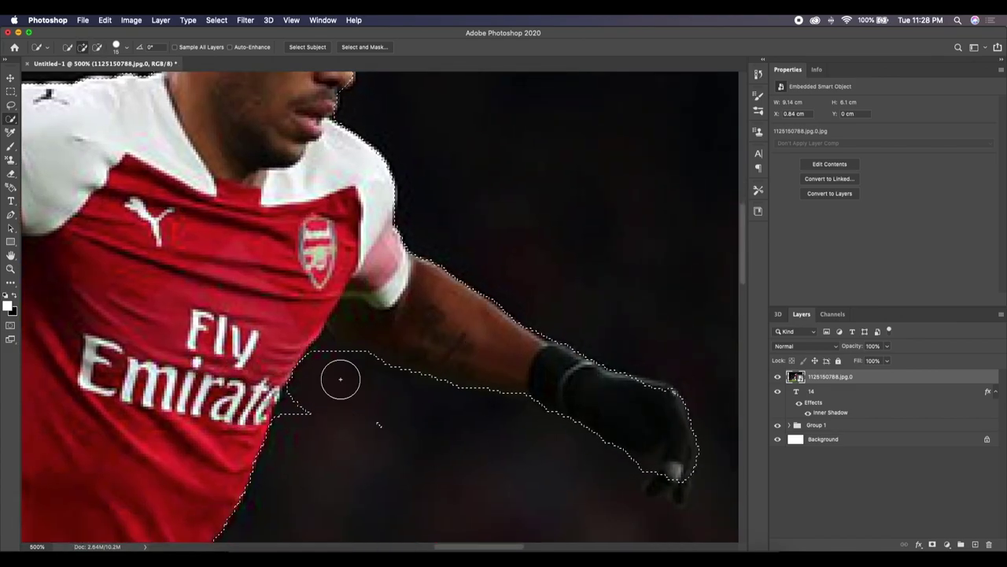
scroll(669, 489, "down", 2)
scroll(669, 488, "down", 2)
scroll(669, 489, "up", 5)
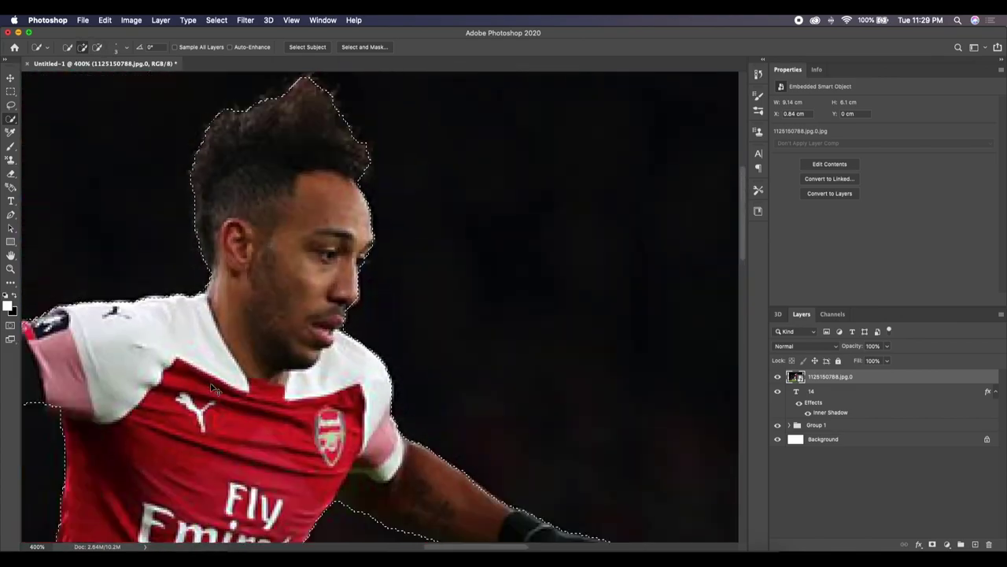
scroll(315, 315, "down", 10)
scroll(184, 431, "left", 3)
key("bracketright")
key("bracketright")
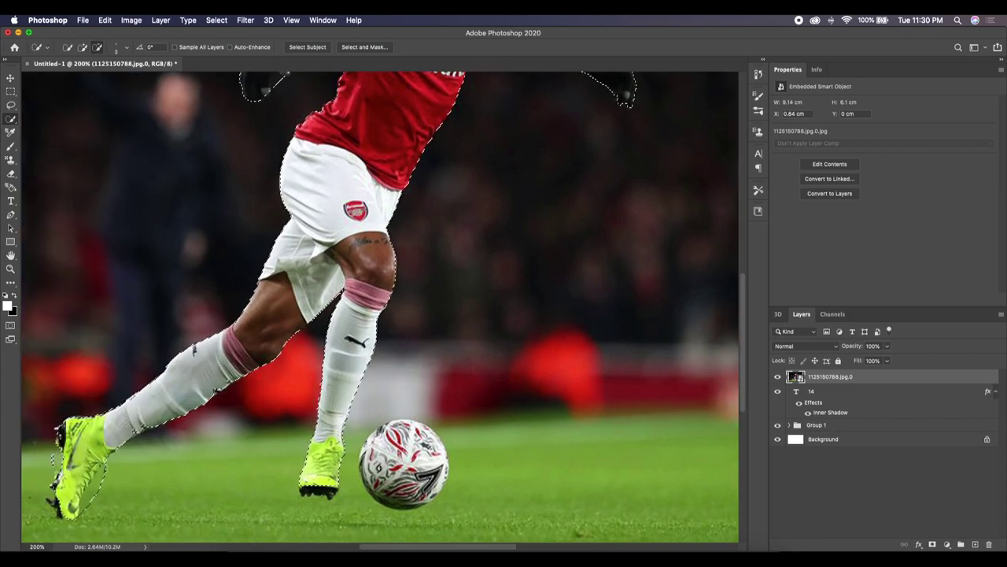
scroll(366, 532, "up", 2)
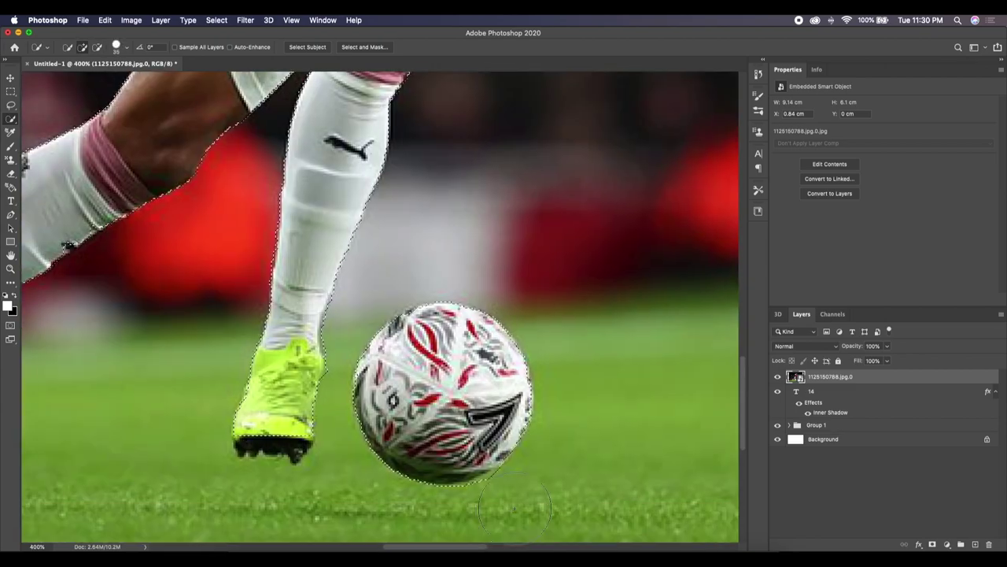
key("bracketleft")
key("bracketleft")
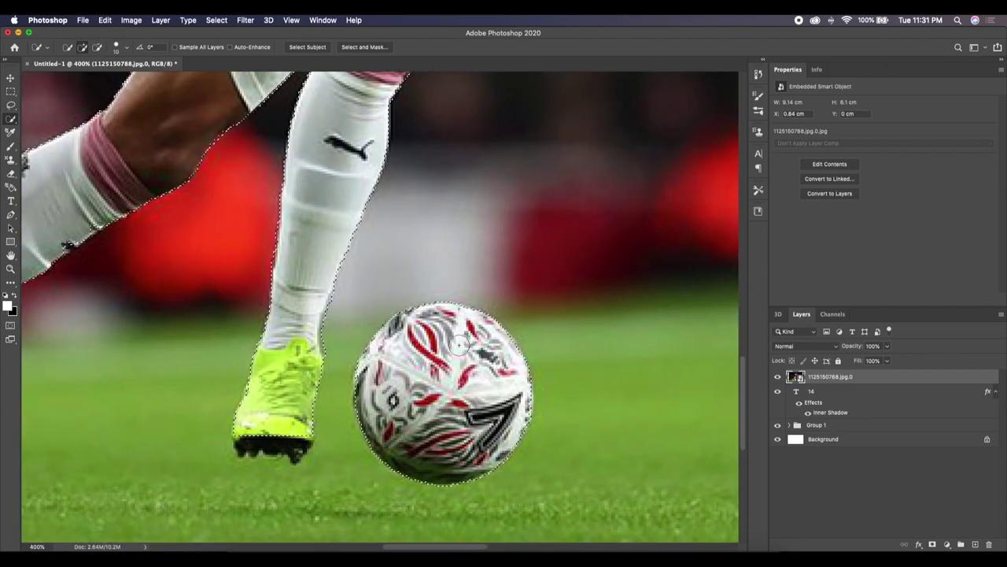
key("super+0")
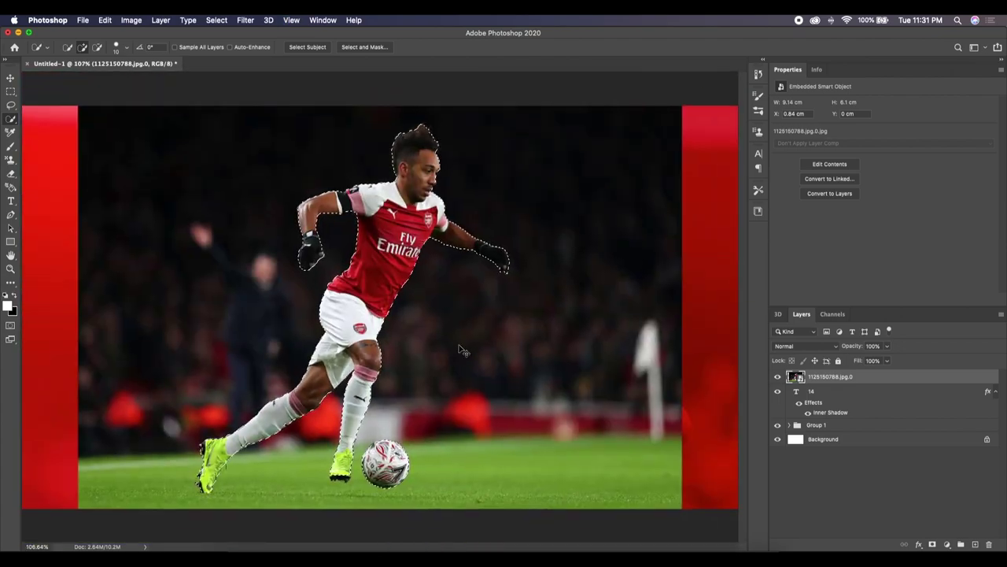
key("super+j")
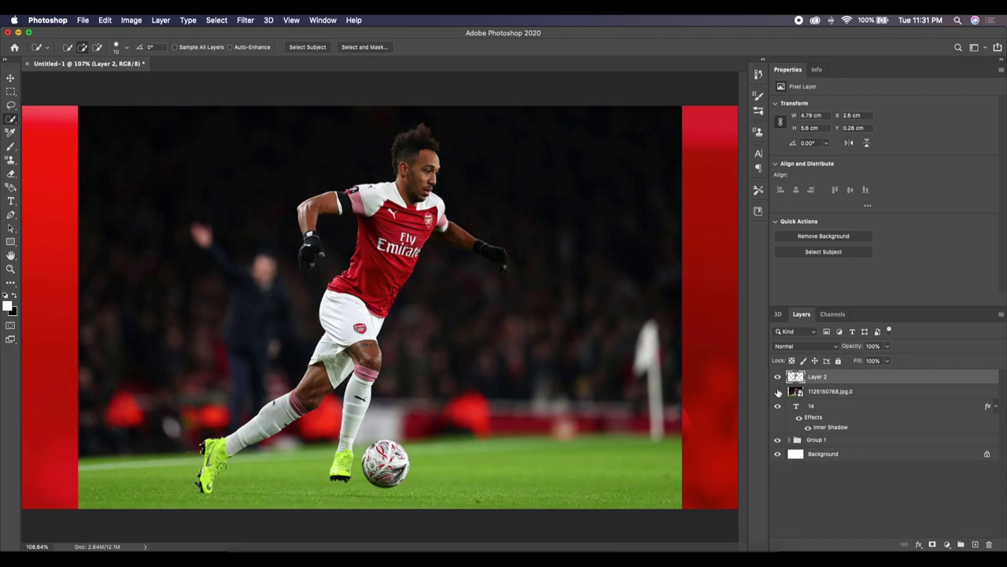
- Clip the stadium photo inside the 14 and apply a Gaussian Blur to it
left_click(778, 391)
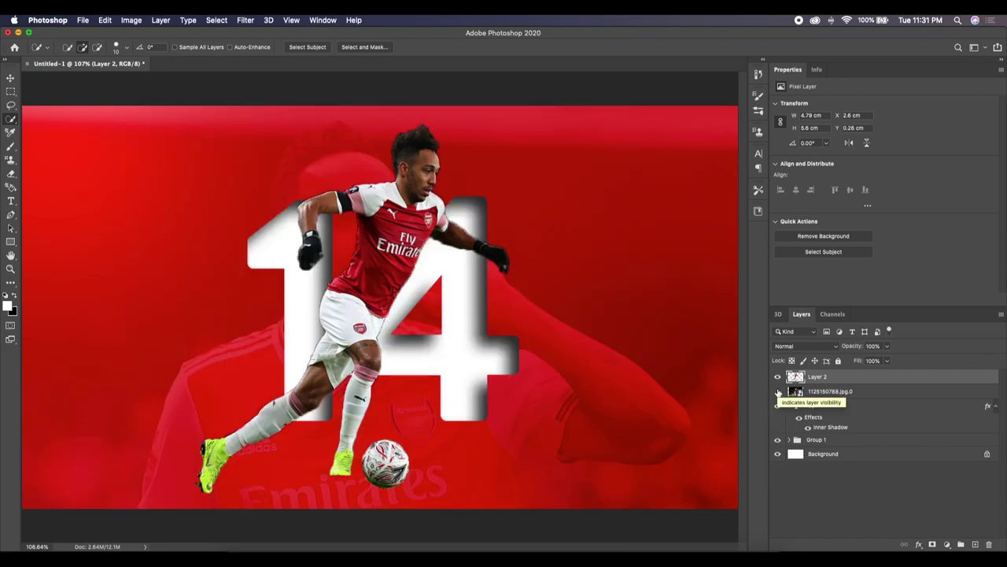
left_click(778, 391)
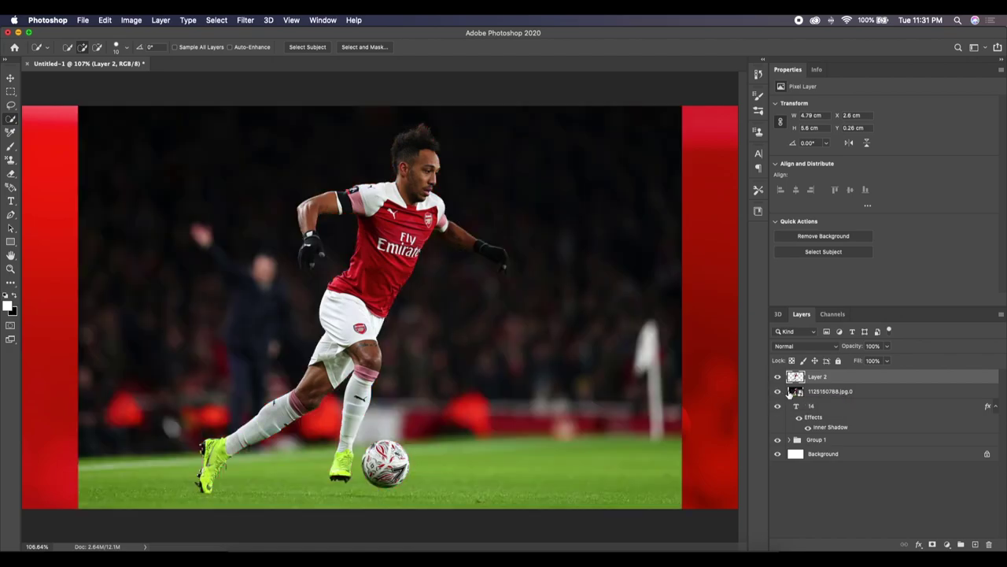
left_click(793, 393)
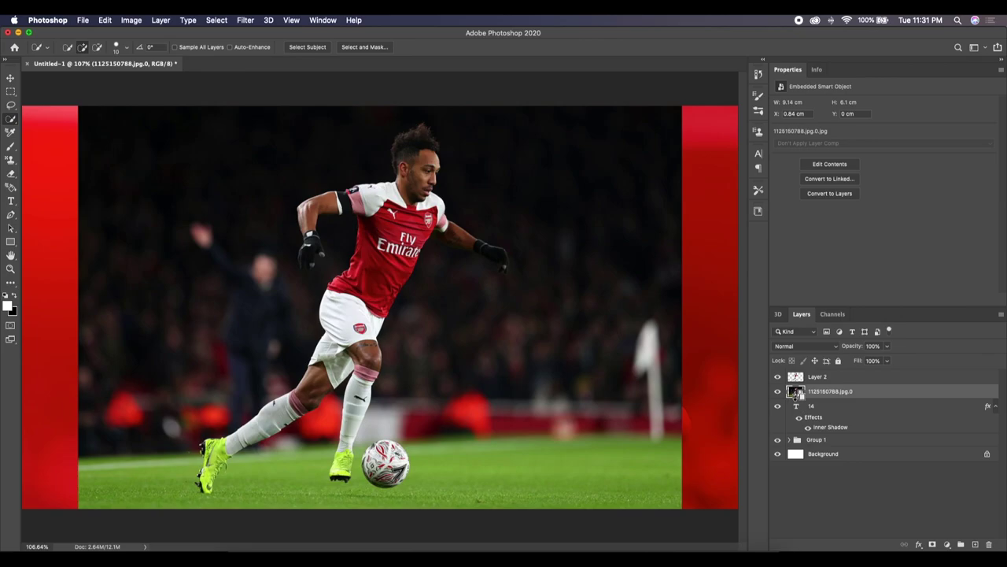
left_click(795, 399, "alt")
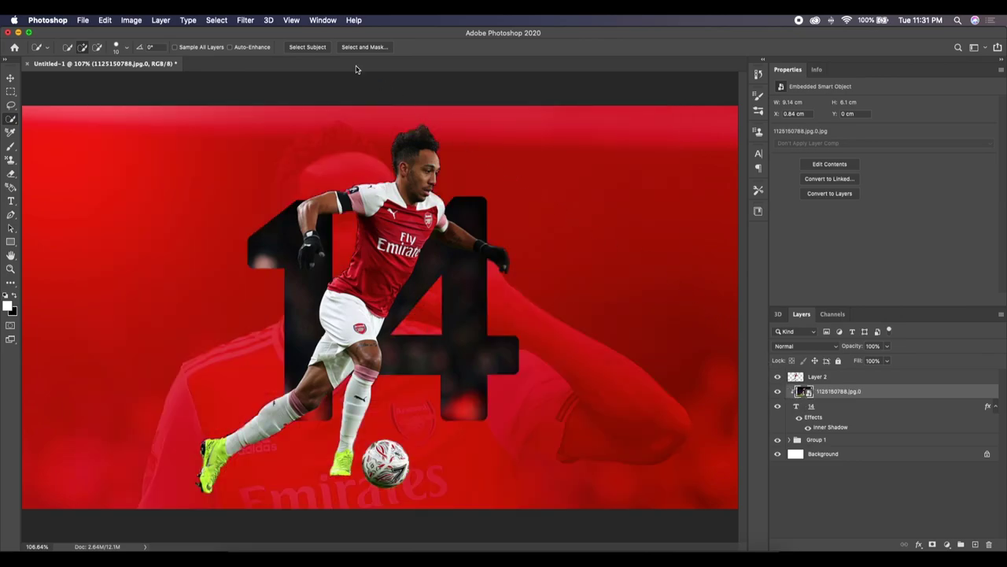
left_click(245, 20)
mouse_move(259, 145)
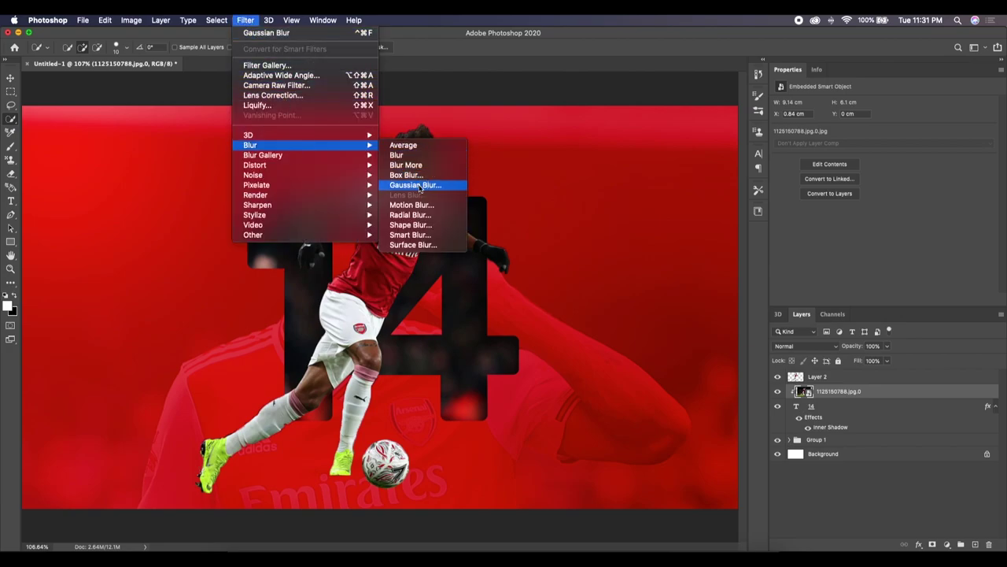
left_click(417, 186)
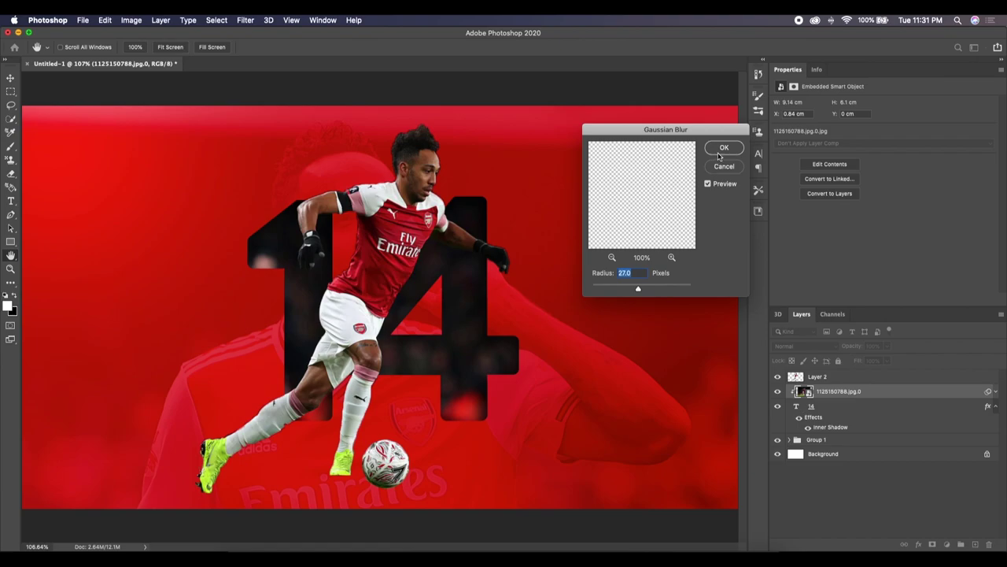
left_click(723, 149)
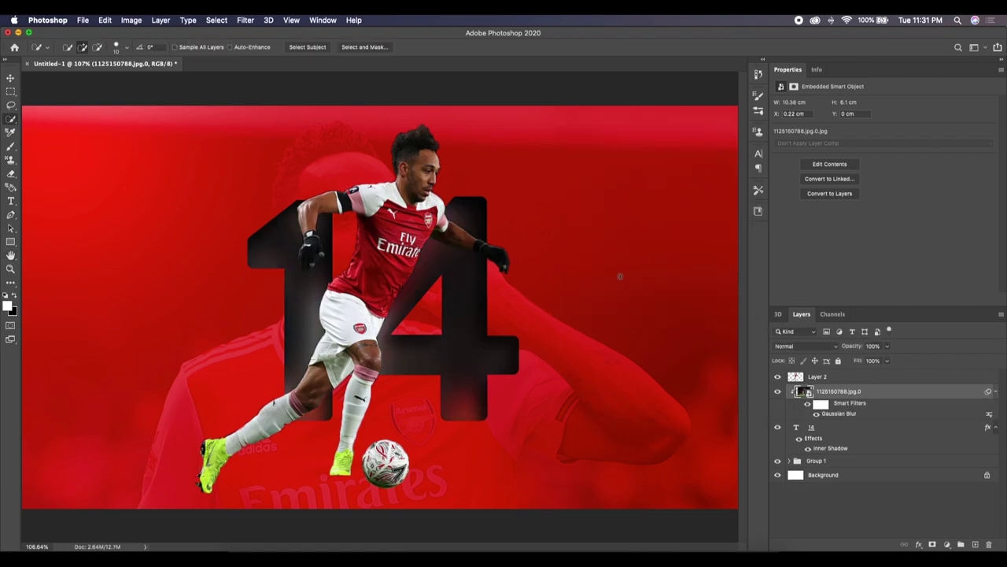
- Shift the blurred stadium photo to the right within the 14
key("ctrl+t")
mouse_move(559, 326)
left_mouse_down()
mouse_move(708, 320)
mouse_move(693, 323)
left_mouse_up()
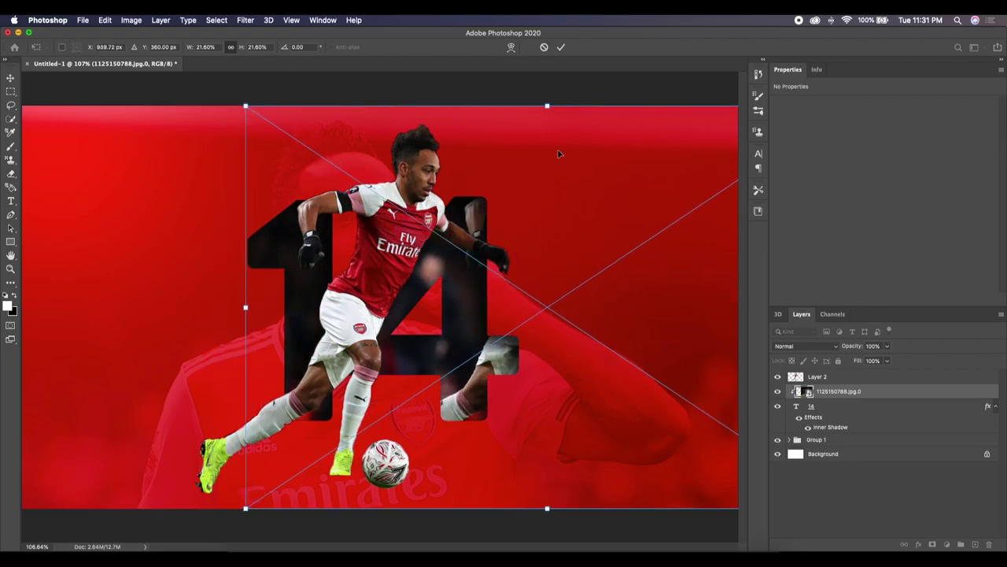
left_click(561, 46)
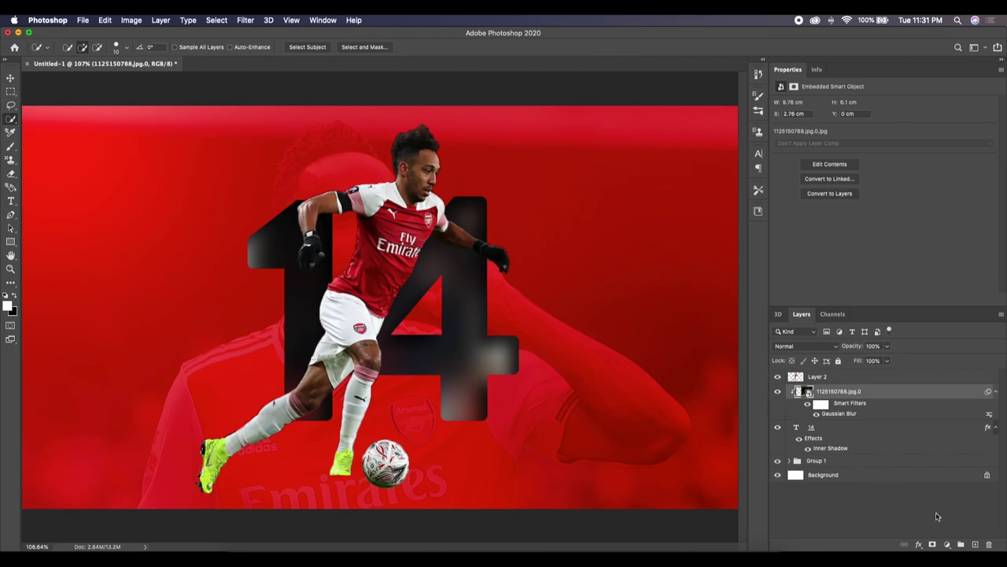
left_click(947, 543)
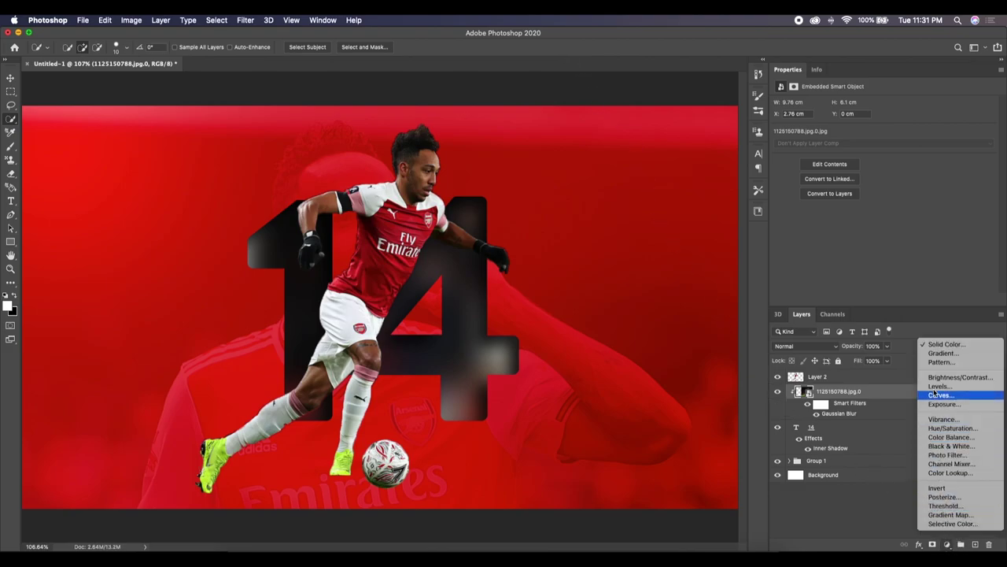
- Add a black Solid Color fill clipped above the stadium photo at 40% opacity
left_click(940, 345)
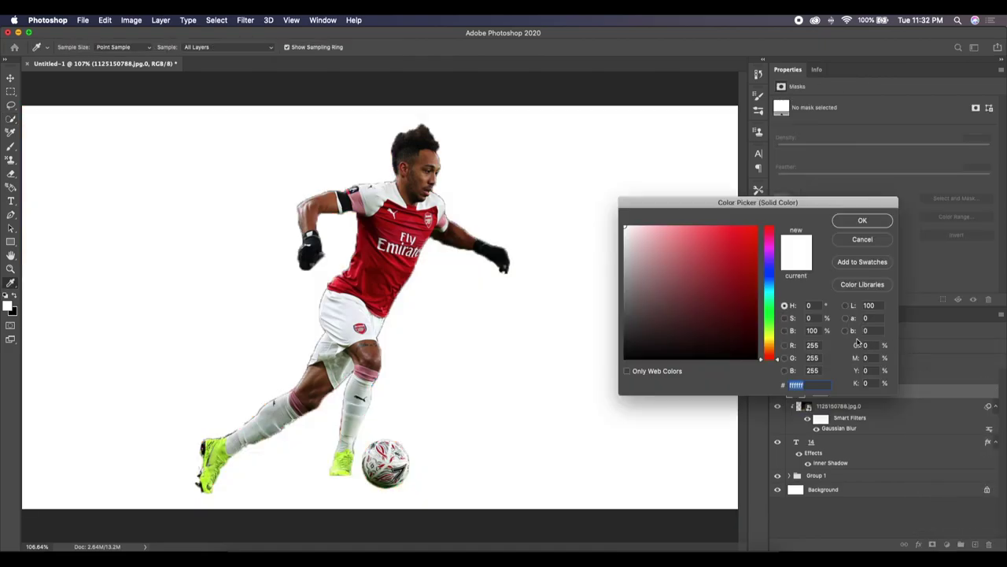
left_click(606, 355)
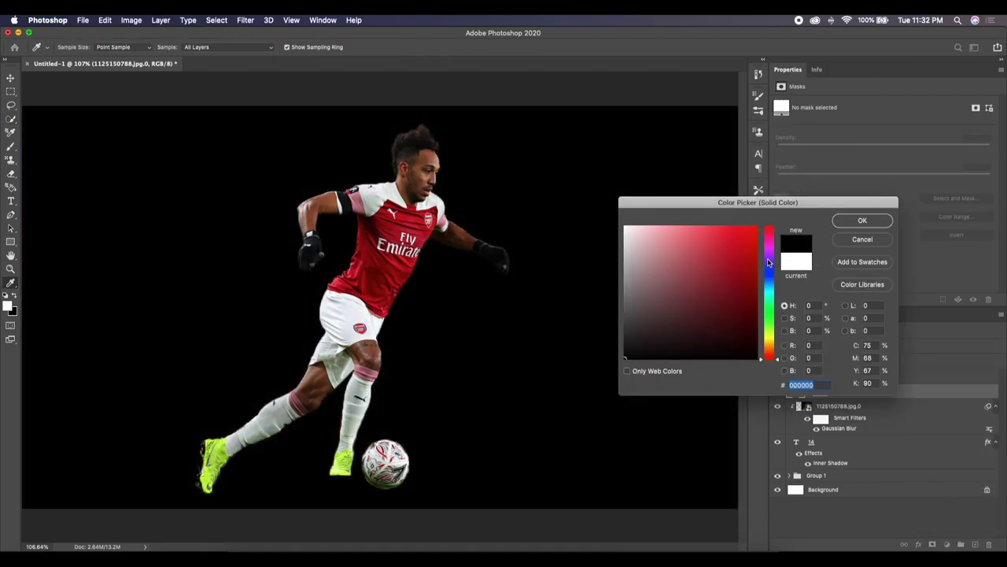
left_click(851, 224)
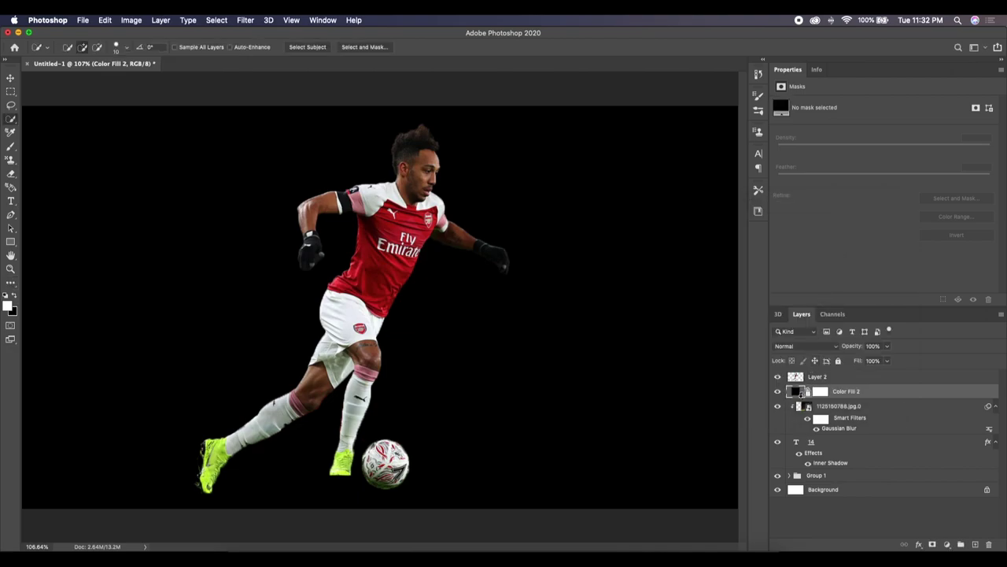
left_click(801, 398, "alt")
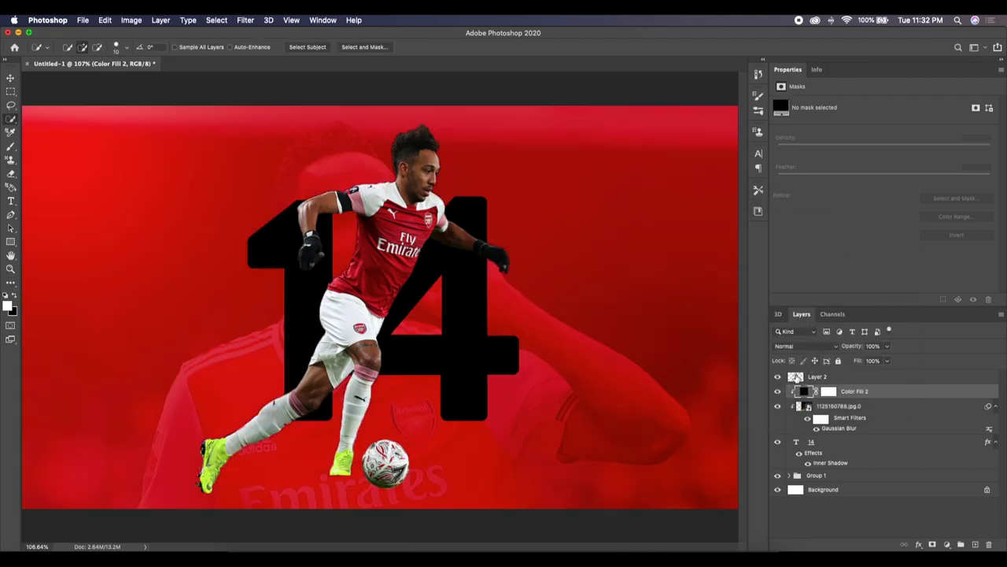
left_click_drag(803, 391, 806, 426)
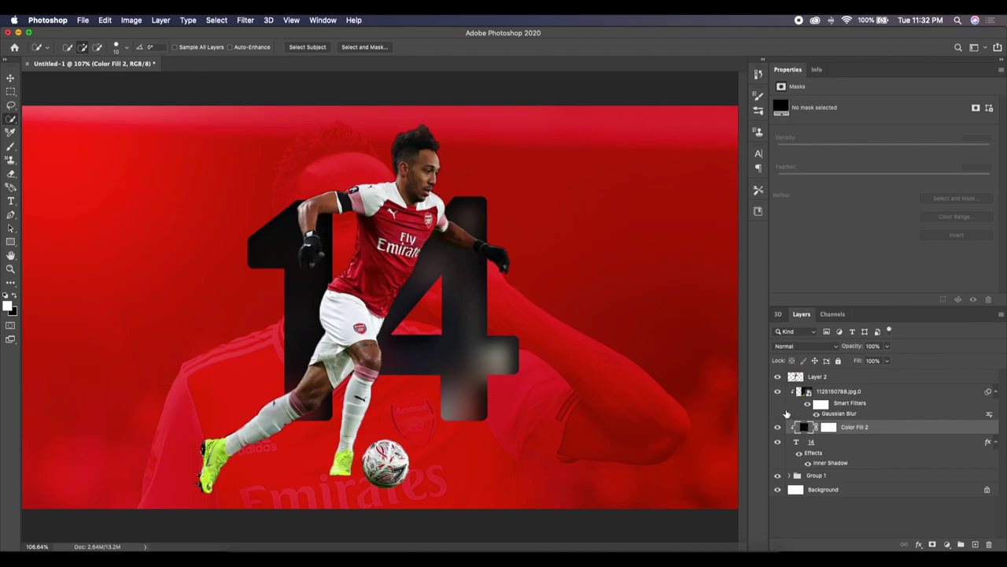
left_click_drag(802, 427, 825, 366)
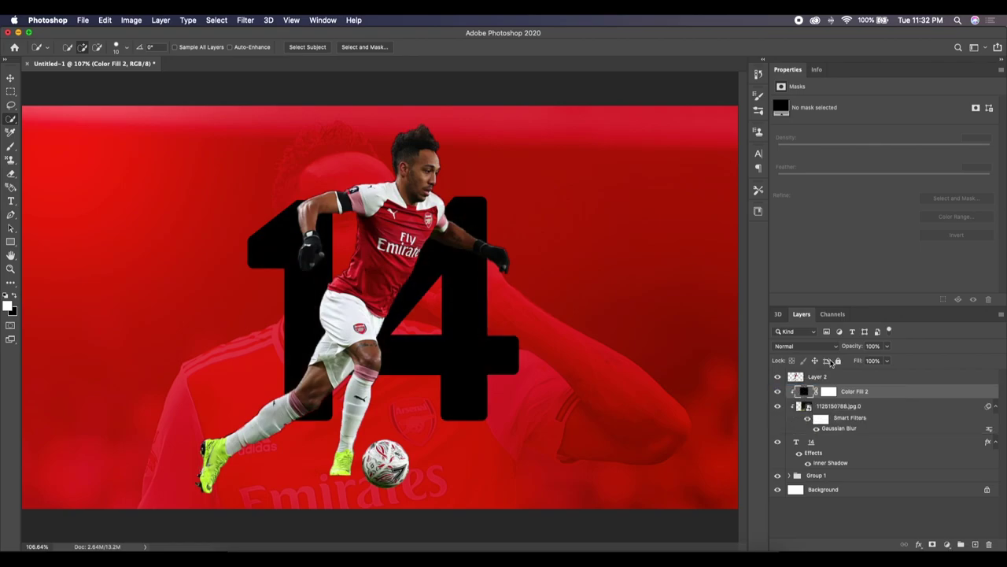
type("40")
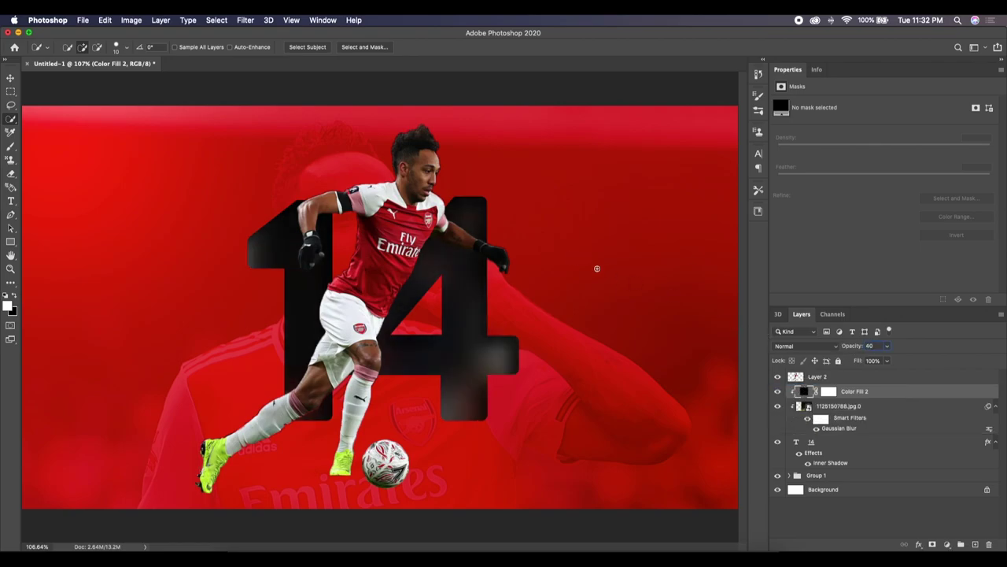
left_click(796, 378)
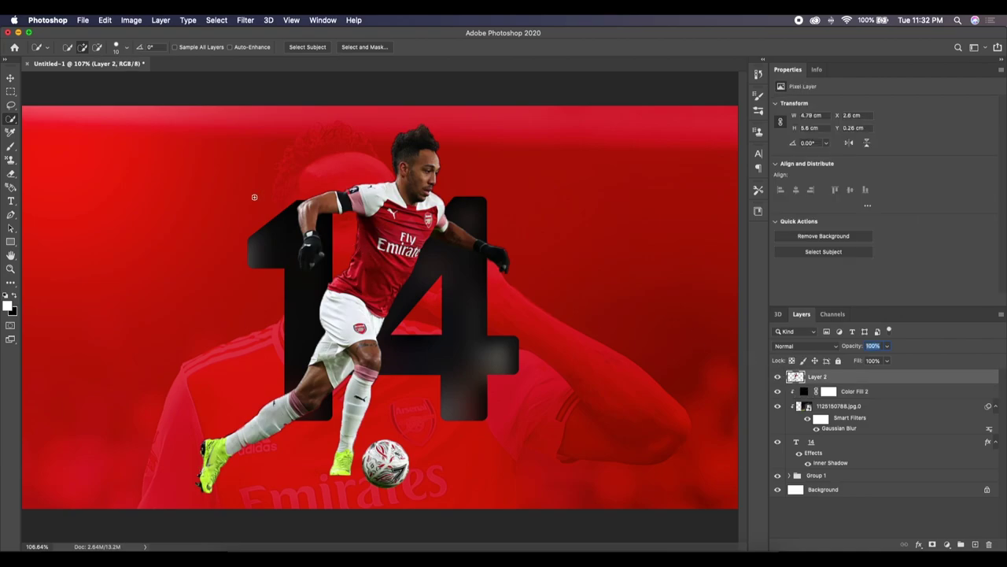
- Scale the player cut-out down slightly, move it up and right, and clip it into the 14
left_click(10, 78)
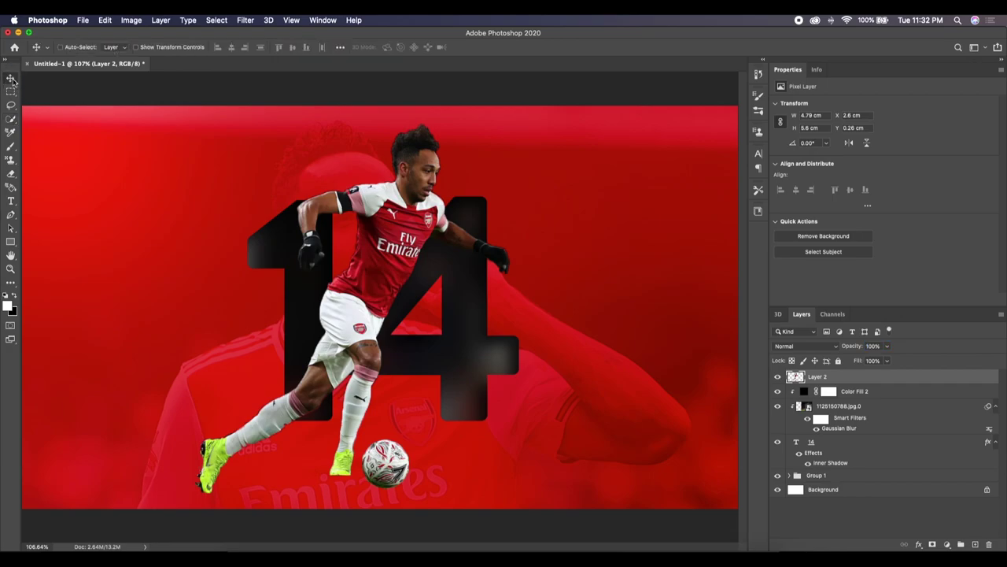
key("alt")
key("ctrl+t")
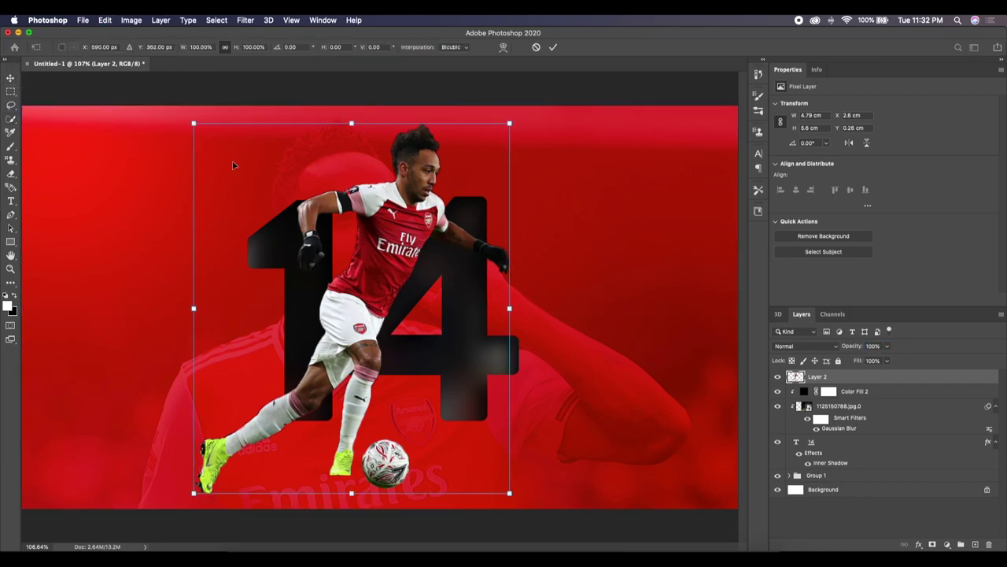
mouse_move(193, 122)
left_mouse_down()
mouse_move(232, 157)
mouse_move(222, 157)
left_mouse_up()
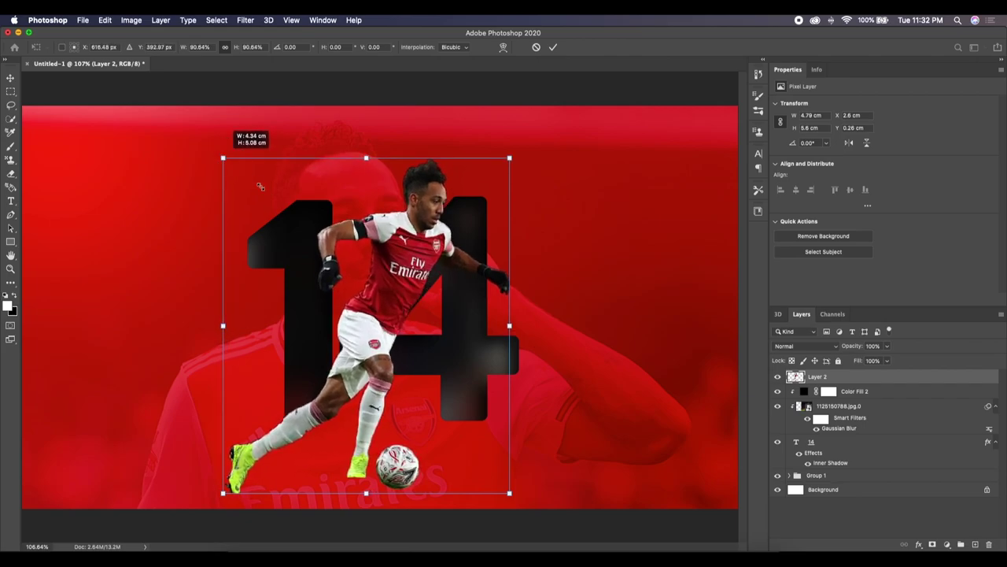
mouse_move(377, 312)
left_mouse_down()
mouse_move(430, 303)
mouse_move(421, 315)
left_mouse_up()
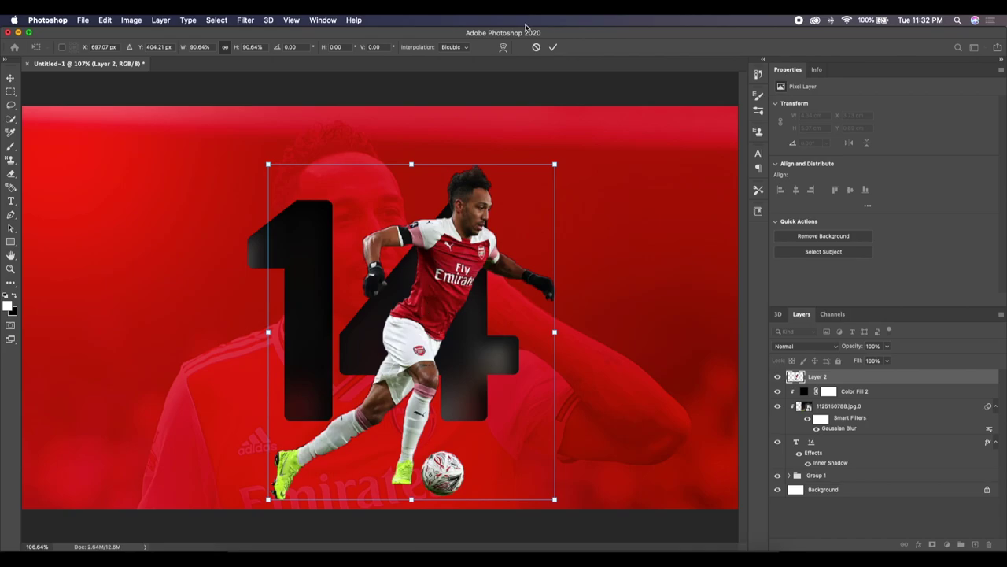
left_click(553, 47)
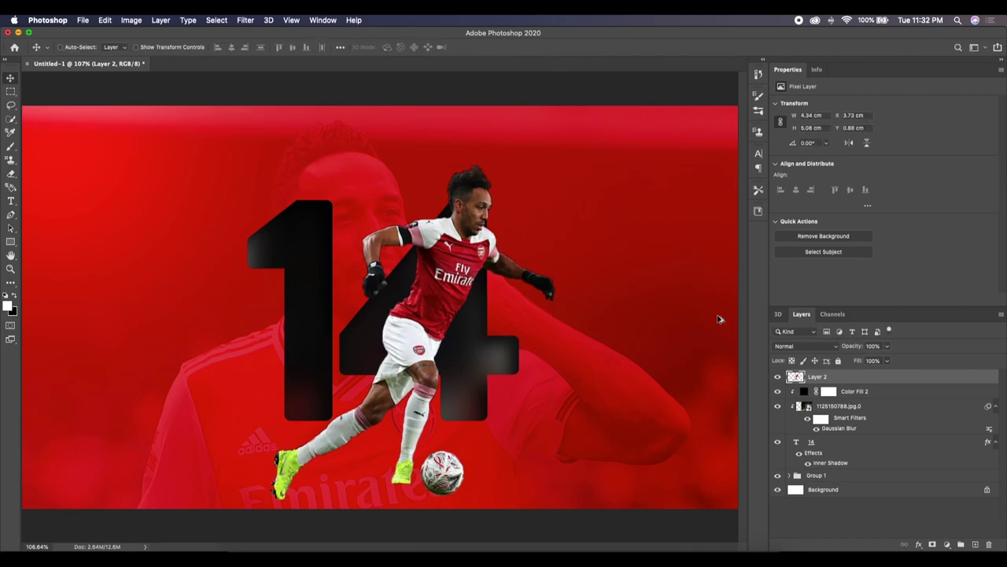
left_click(795, 383, "alt")
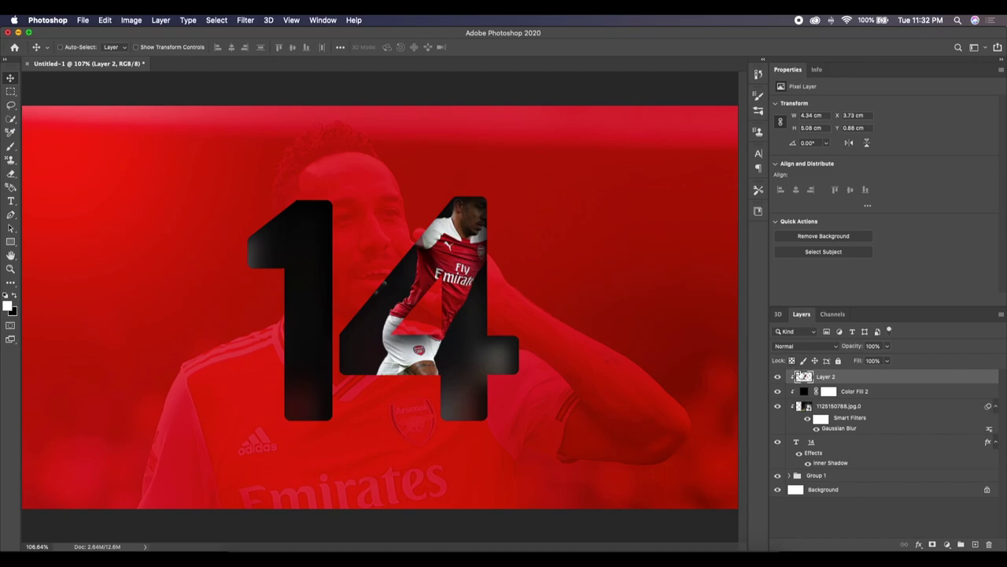
- Duplicate the player layer and erase the legs, boots and ball from the copy
key("ctrl+j")
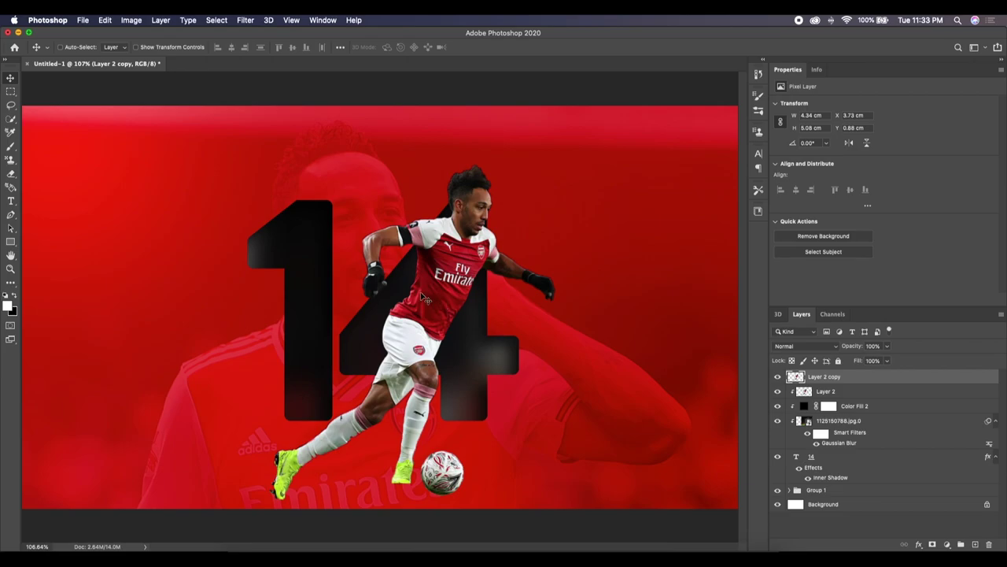
left_click(10, 173)
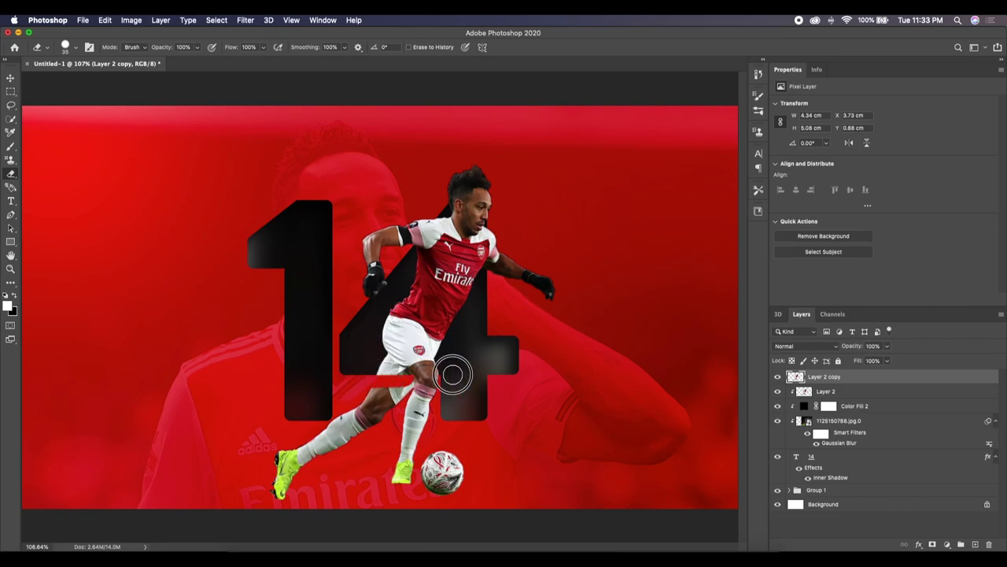
left_click_drag(436, 387, 347, 411)
mouse_move(229, 423)
left_mouse_down()
mouse_move(551, 427)
mouse_move(168, 477)
mouse_move(562, 468)
left_mouse_up()
mouse_move(379, 414)
left_mouse_down()
mouse_move(337, 499)
mouse_move(470, 429)
mouse_move(219, 445)
mouse_move(275, 439)
mouse_move(427, 455)
mouse_move(563, 435)
left_mouse_up()
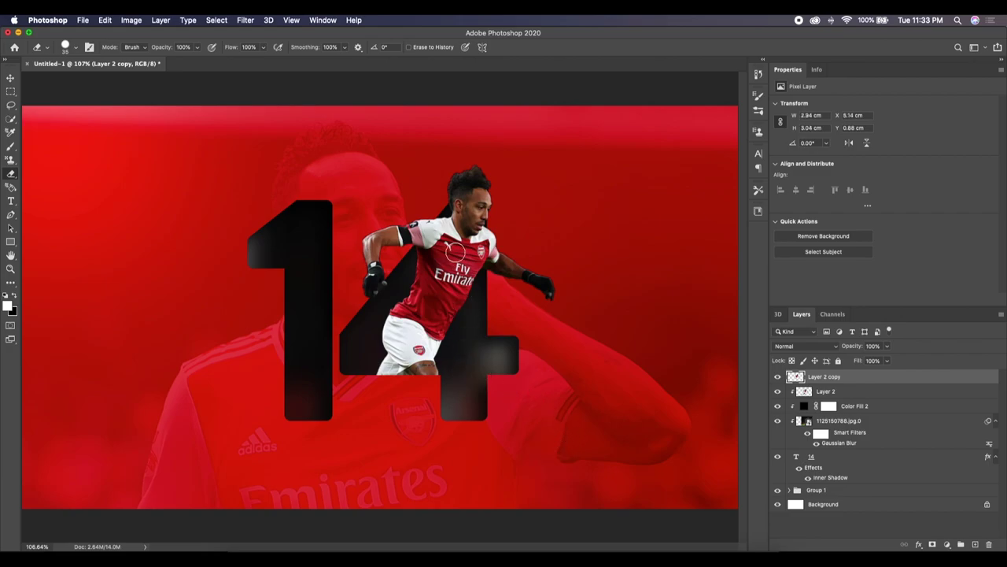
mouse_move(433, 175)
left_mouse_down()
mouse_move(472, 166)
mouse_move(526, 195)
left_mouse_up()
left_click(83, 21)
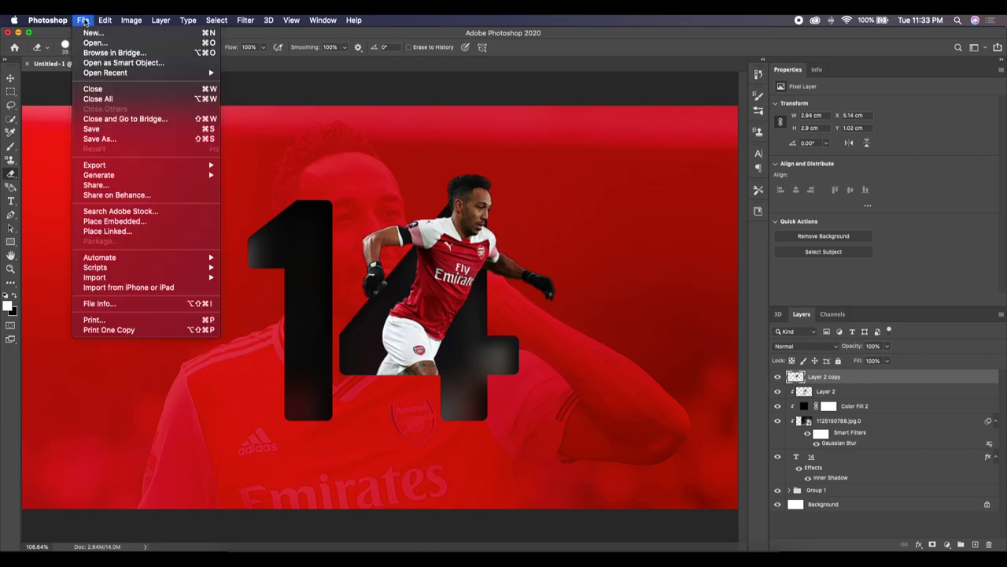
- Place the Arsenal logo as an embedded image and scale it small into the top-left corner
left_click(108, 221)
left_click(406, 145)
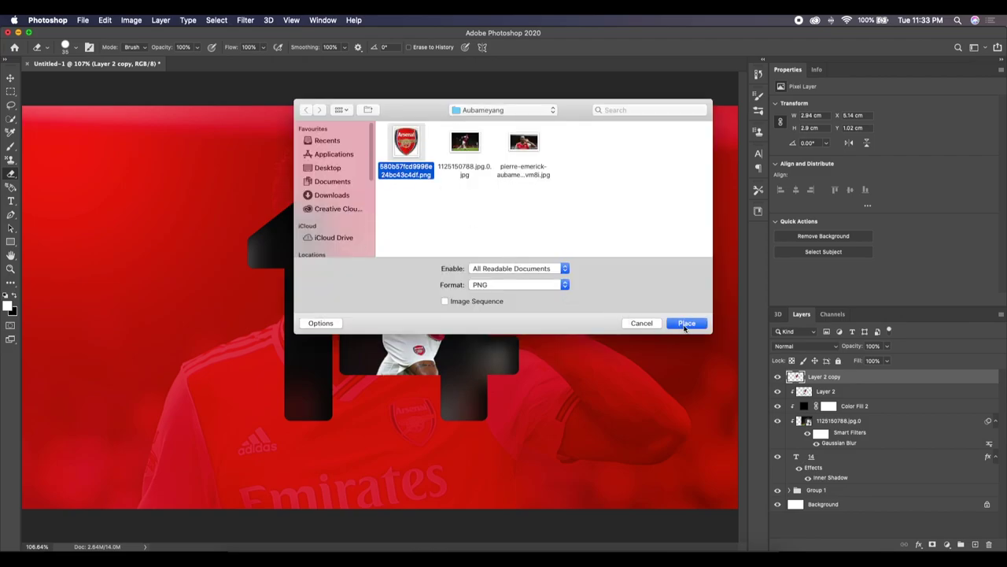
left_click(686, 323)
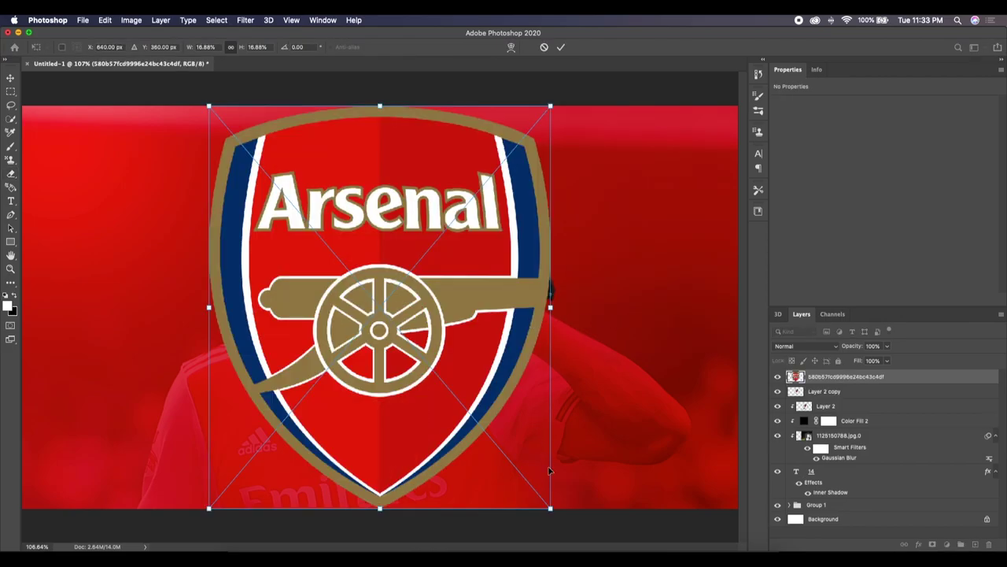
left_click_drag(551, 507, 333, 208)
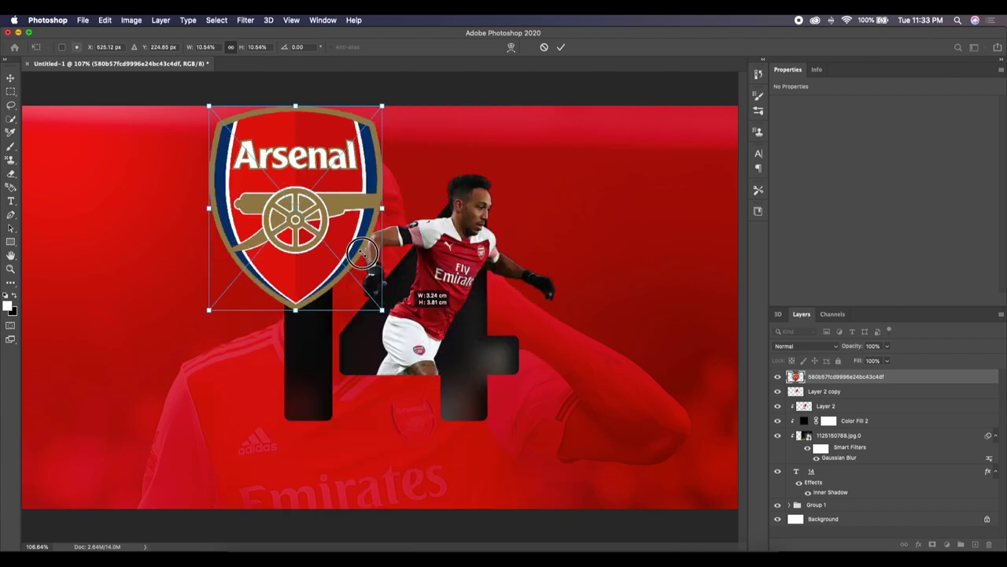
left_click_drag(266, 179, 91, 187)
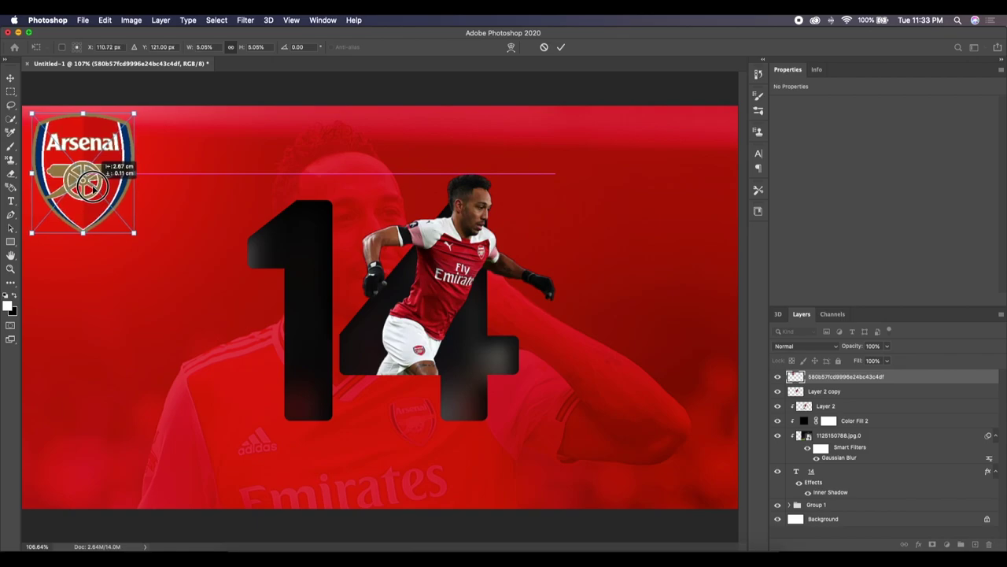
left_click_drag(92, 187, 89, 188)
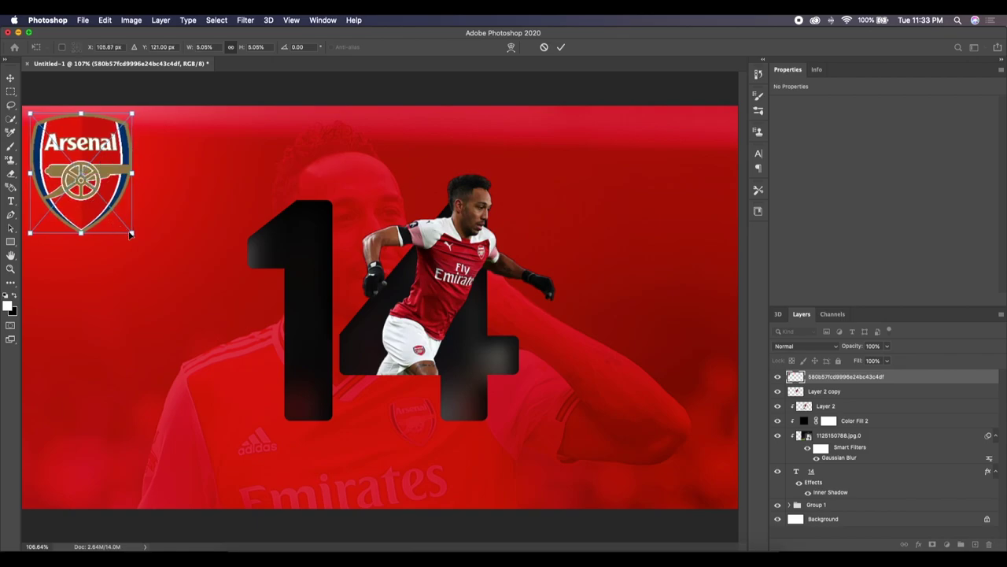
left_click_drag(126, 230, 116, 214)
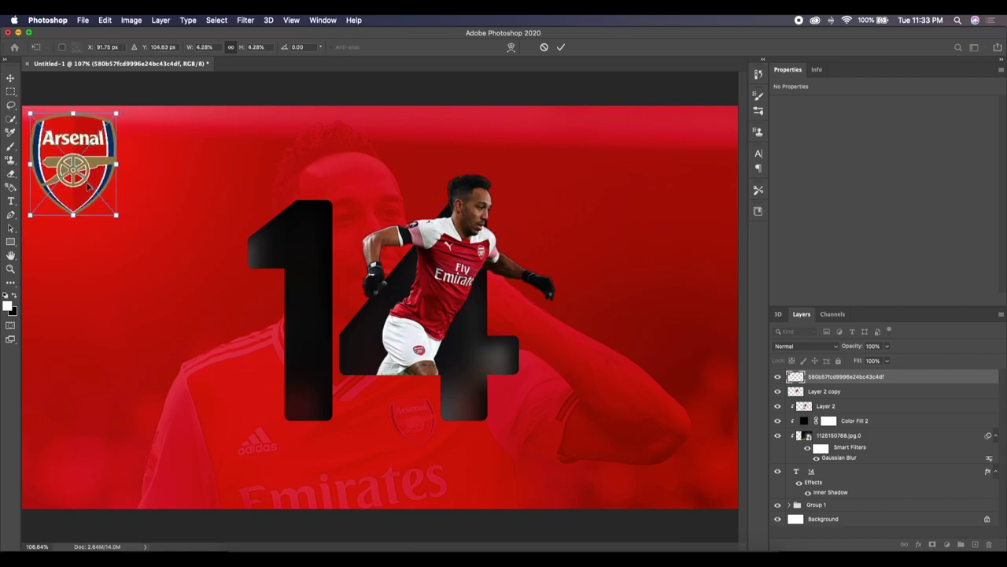
left_click(561, 46)
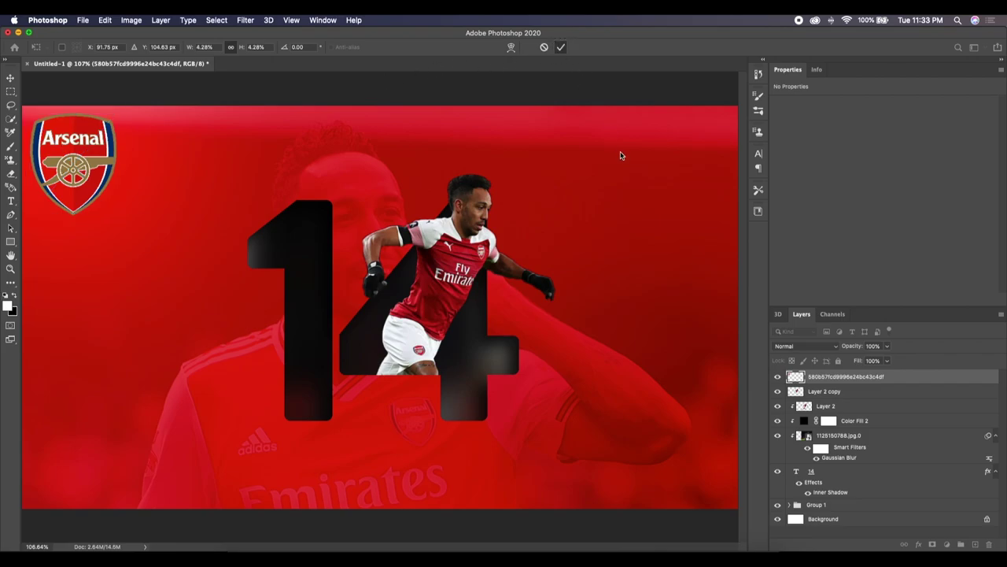
key("e")
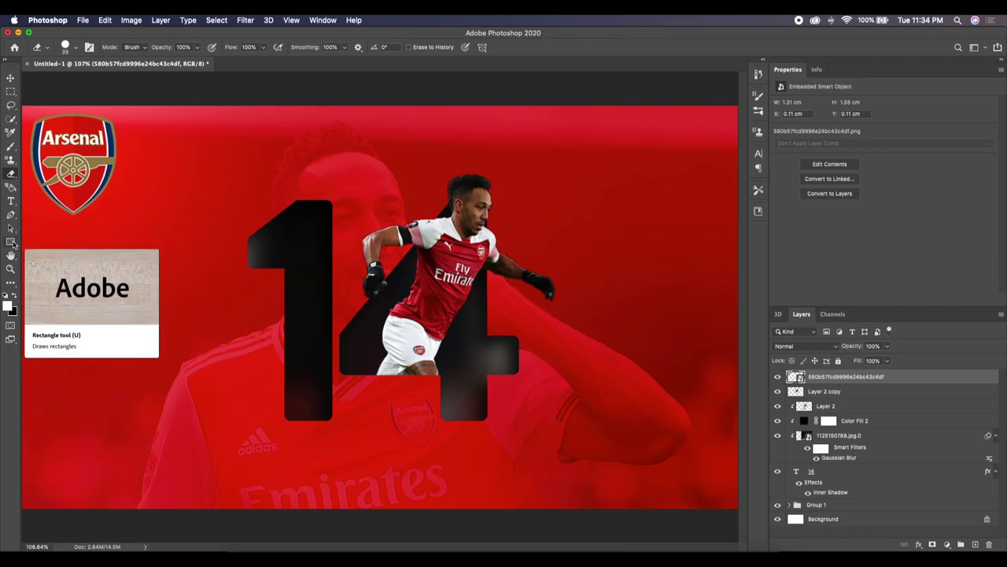
left_click(11, 243)
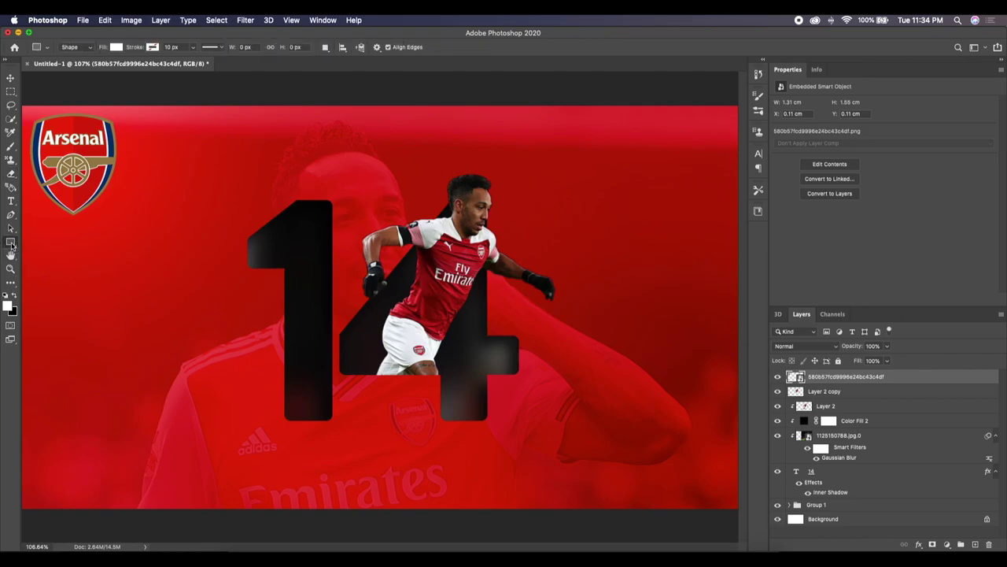
- Draw a wide white bar, rotate it 30° across the 14, and clip it inside the numerals
left_click_drag(67, 259, 271, 319)
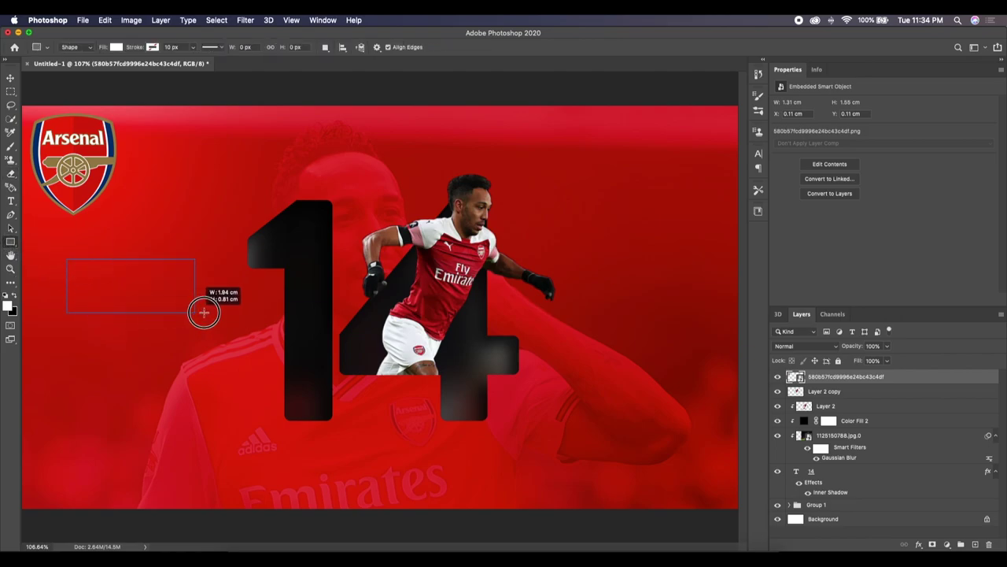
left_click_drag(271, 320, 484, 330)
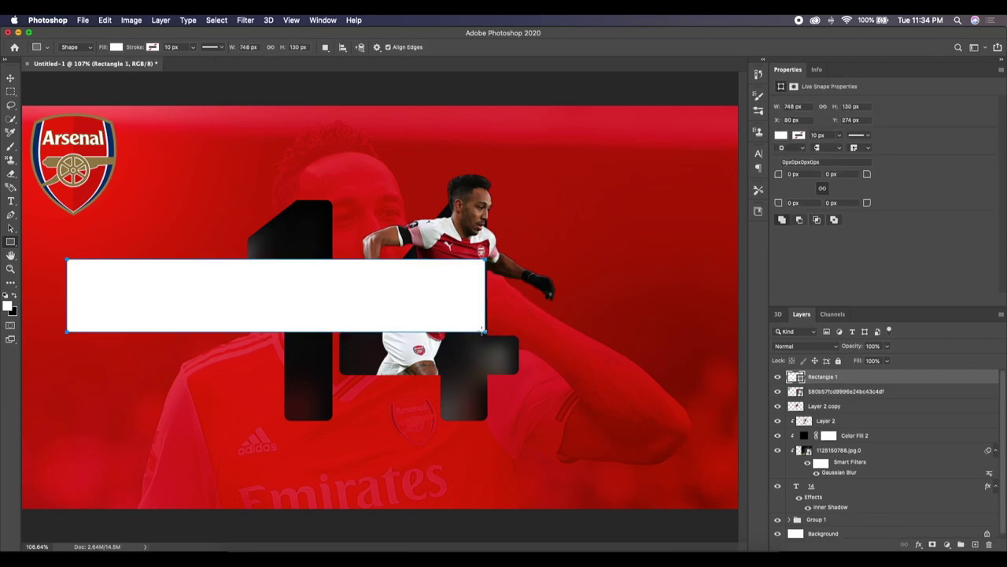
left_click(10, 78)
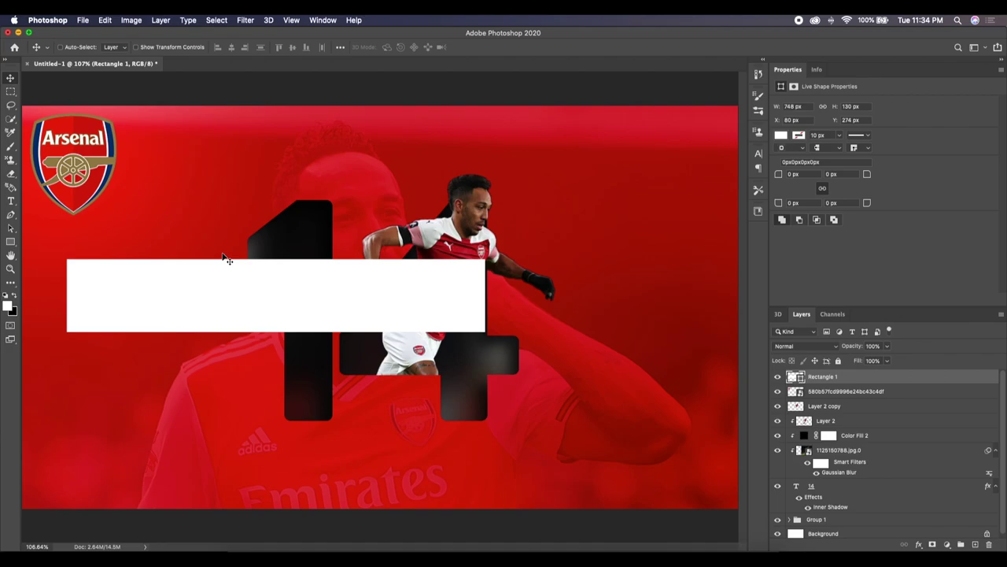
key("ctrl+t")
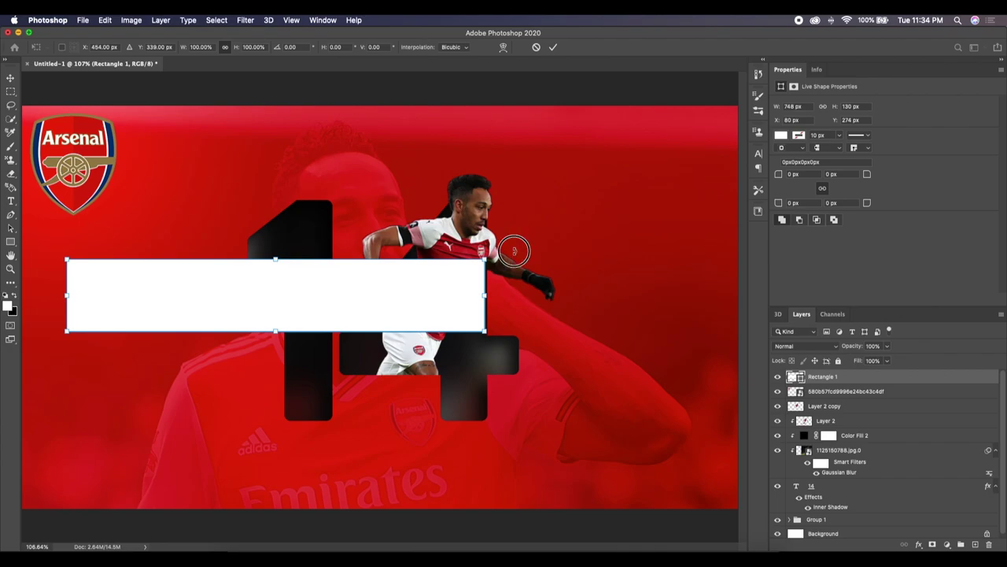
left_click_drag(514, 252, 541, 381)
mouse_move(371, 349)
left_mouse_down()
mouse_move(478, 369)
mouse_move(473, 358)
left_mouse_up()
left_click_drag(429, 329, 431, 334)
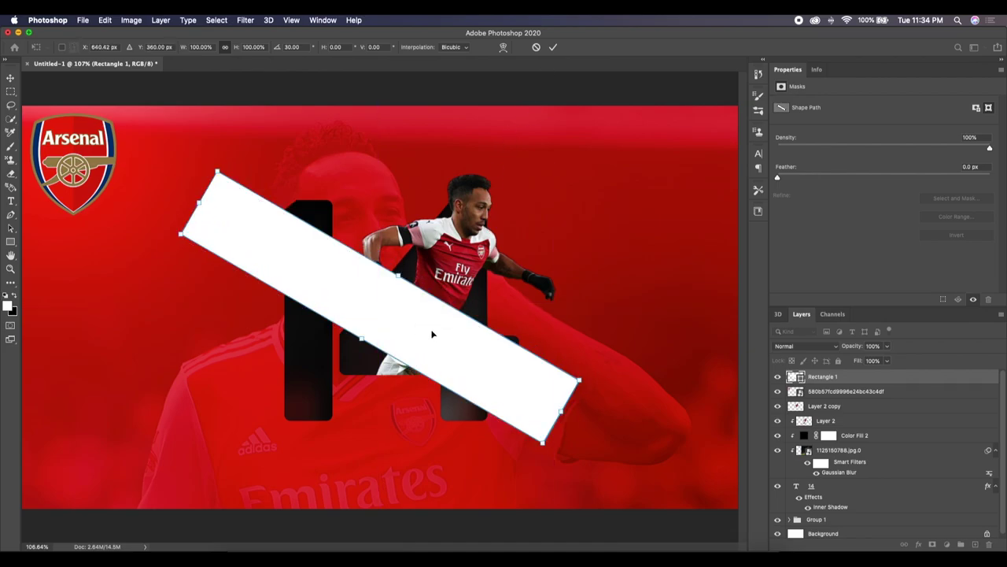
left_click(553, 49)
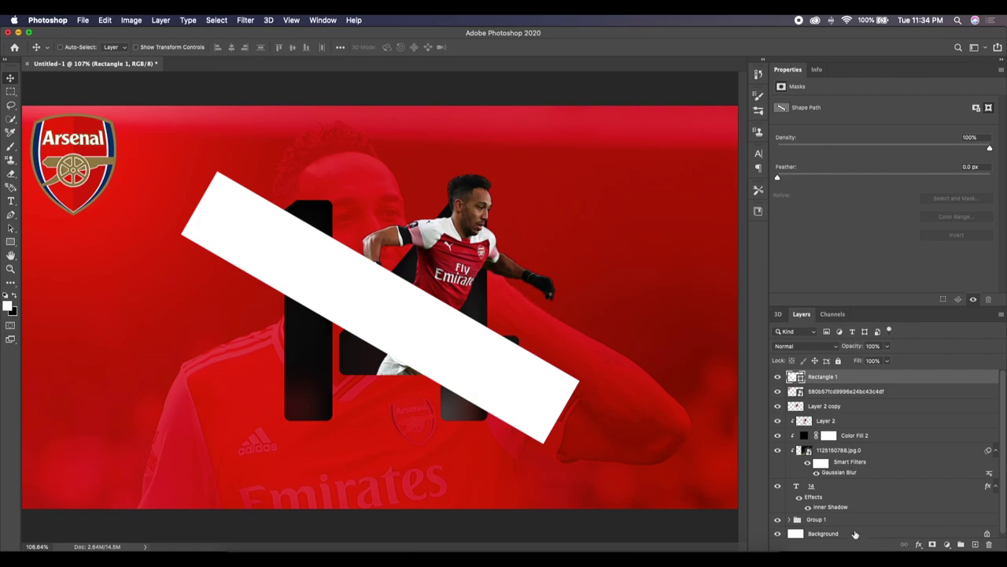
left_click_drag(797, 378, 802, 425)
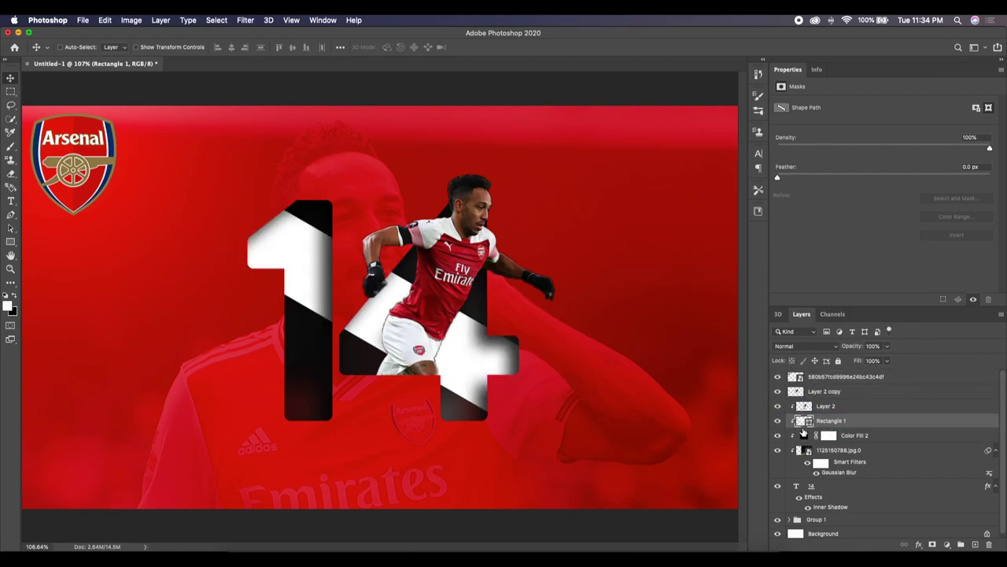
double_click(803, 421)
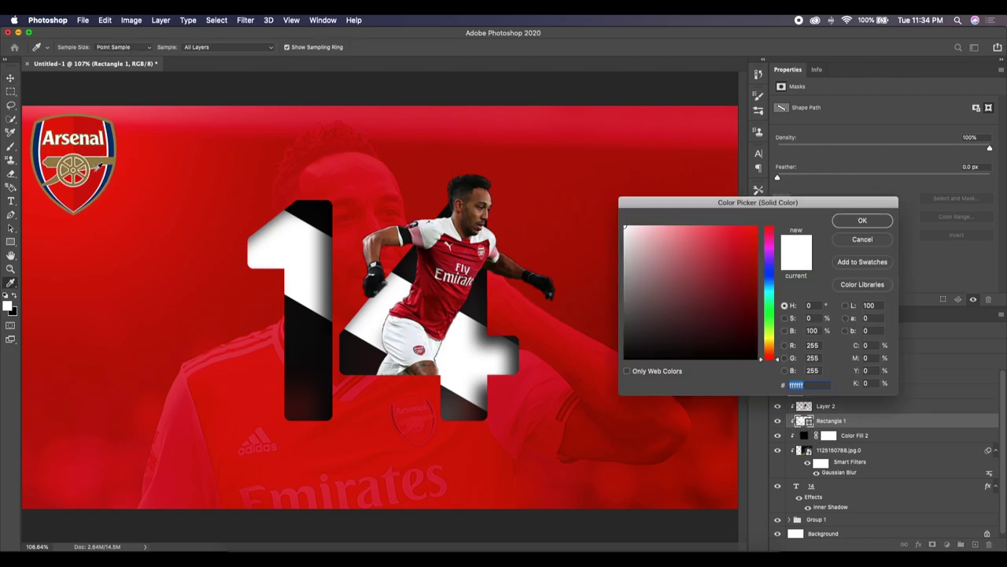
- Change the diagonal stripe's colour to gold
left_click(67, 192)
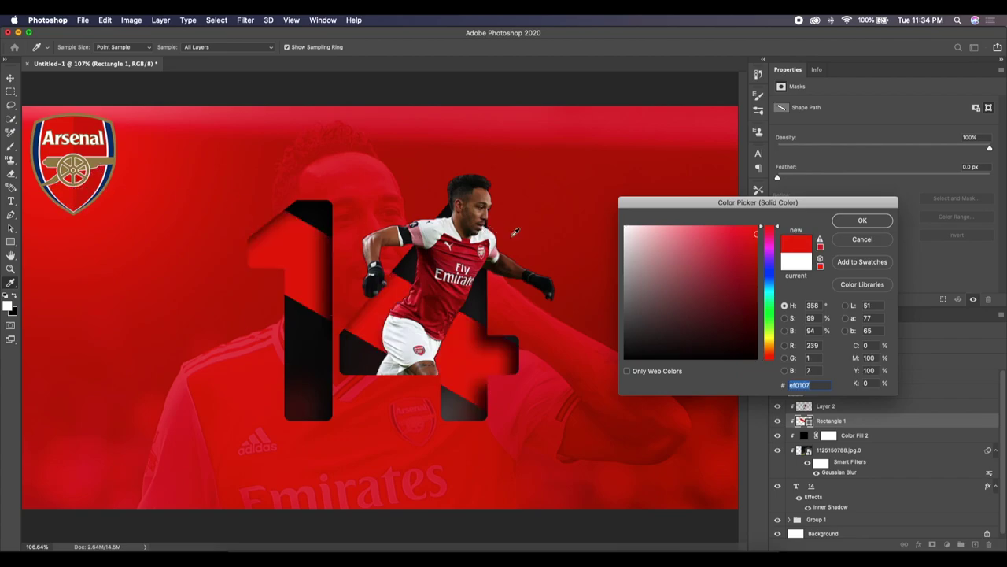
left_click(100, 163)
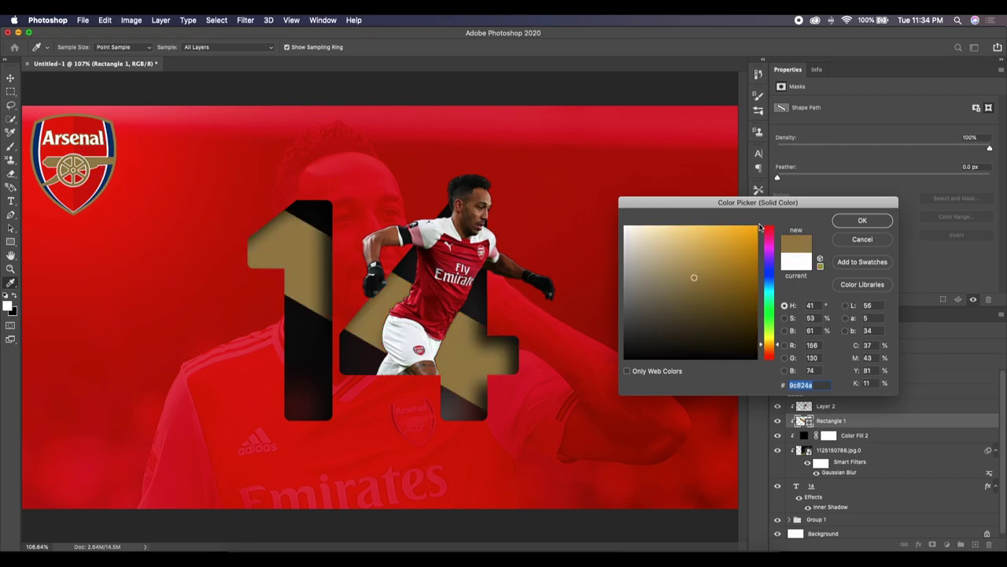
left_click(850, 223)
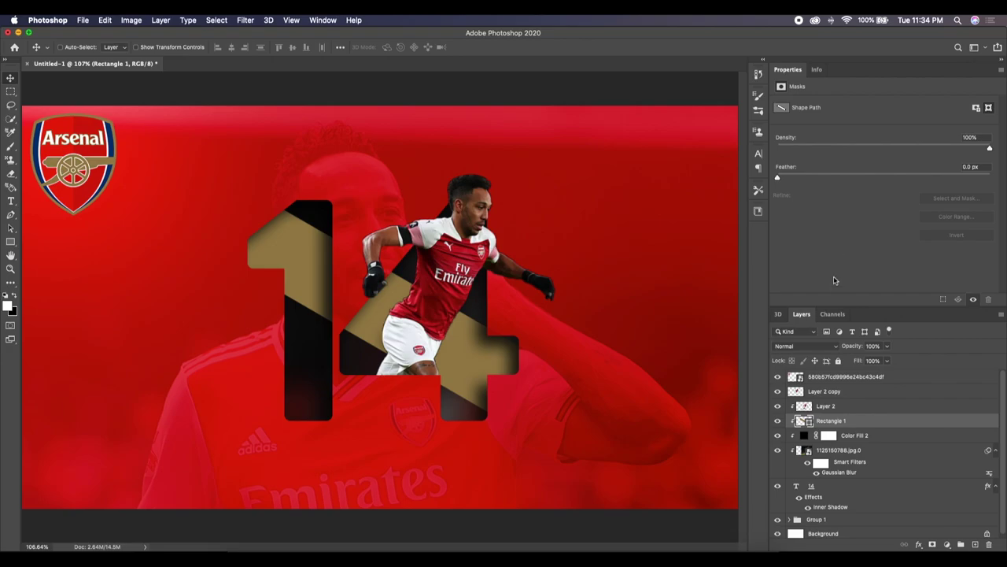
- Recolour the 14's black fill with deep red sampled from the crest, at 69% opacity
double_click(804, 435)
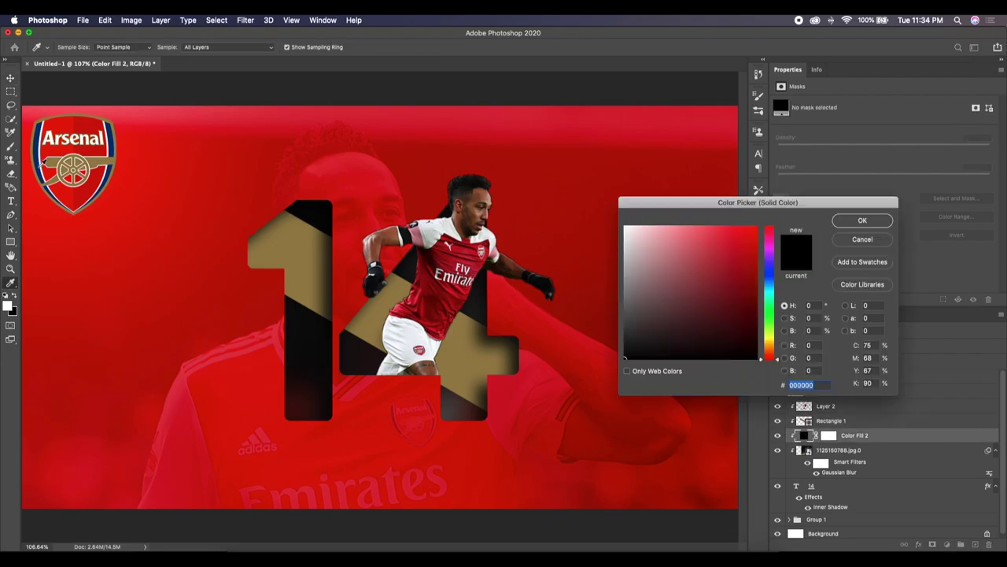
left_click(55, 151)
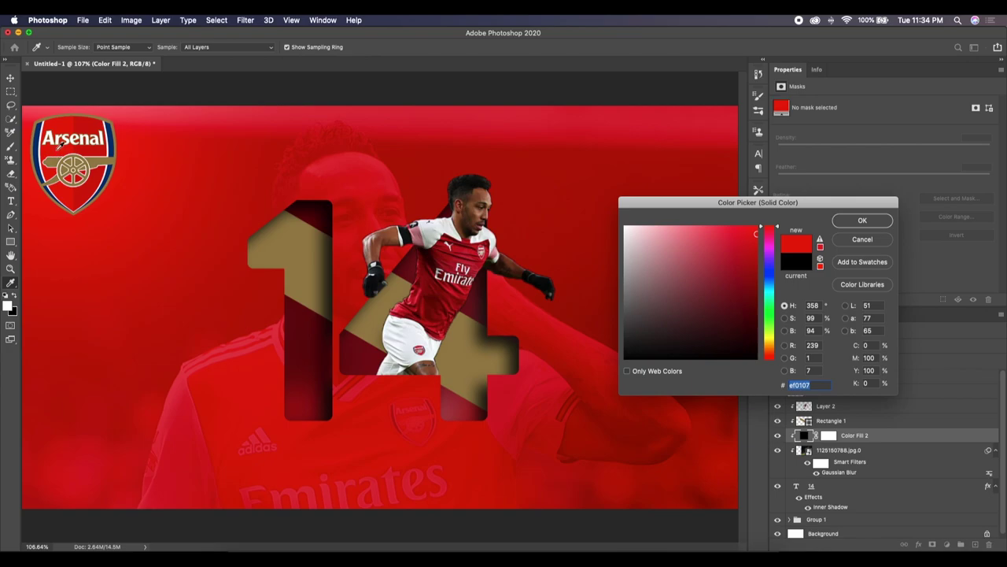
left_click(84, 152)
left_click(70, 143)
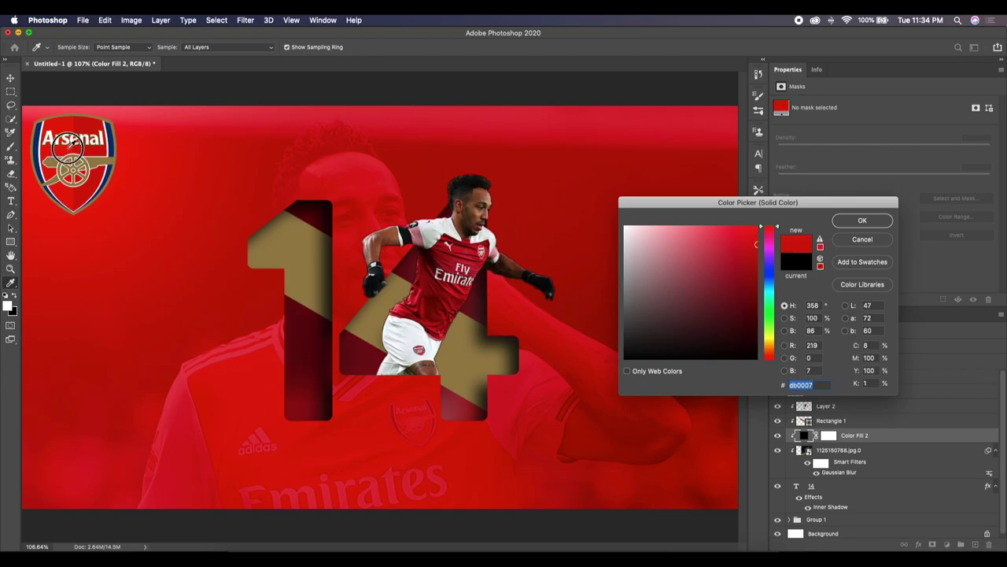
left_click(88, 154)
left_click(850, 223)
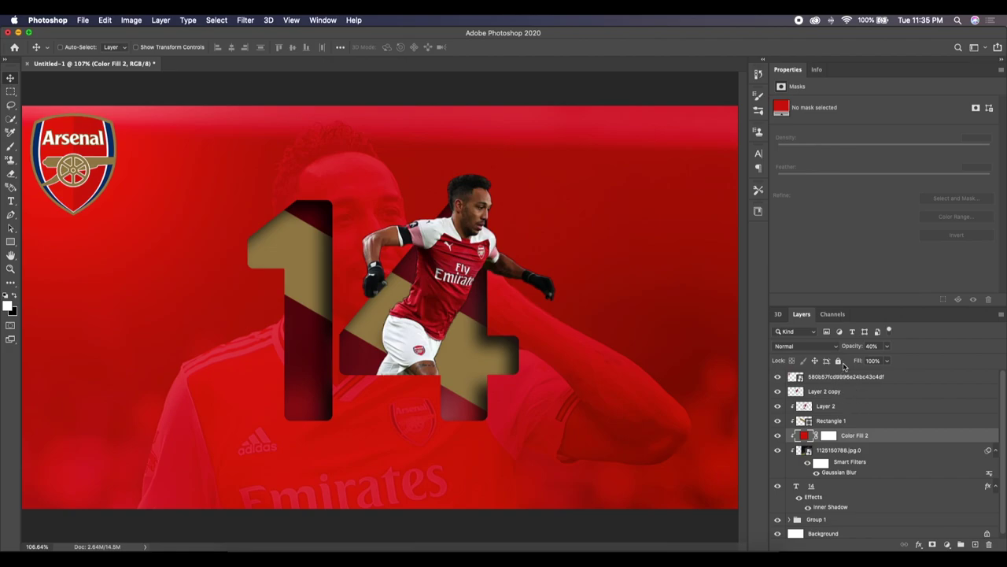
left_click(866, 347)
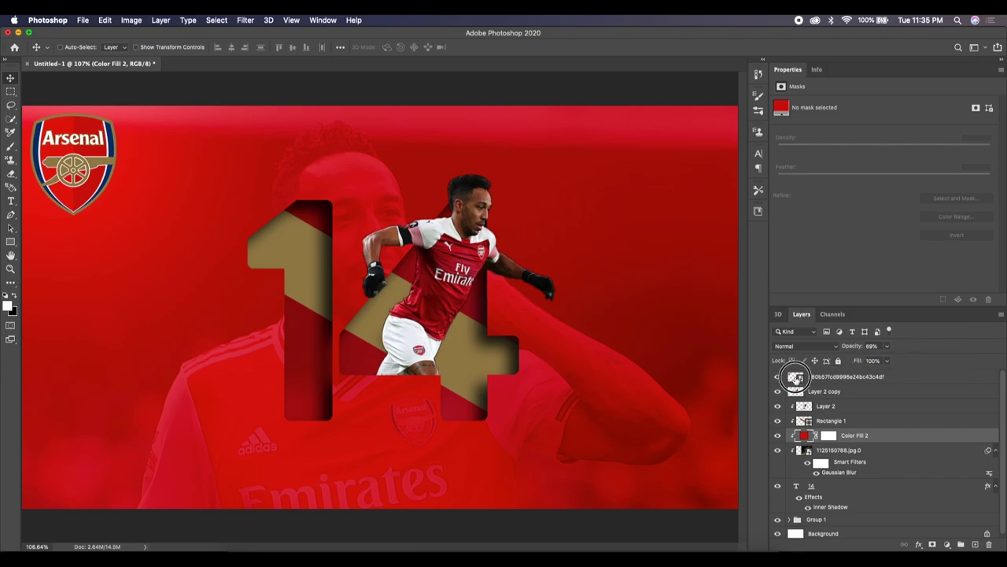
left_click(796, 378)
left_click(796, 487)
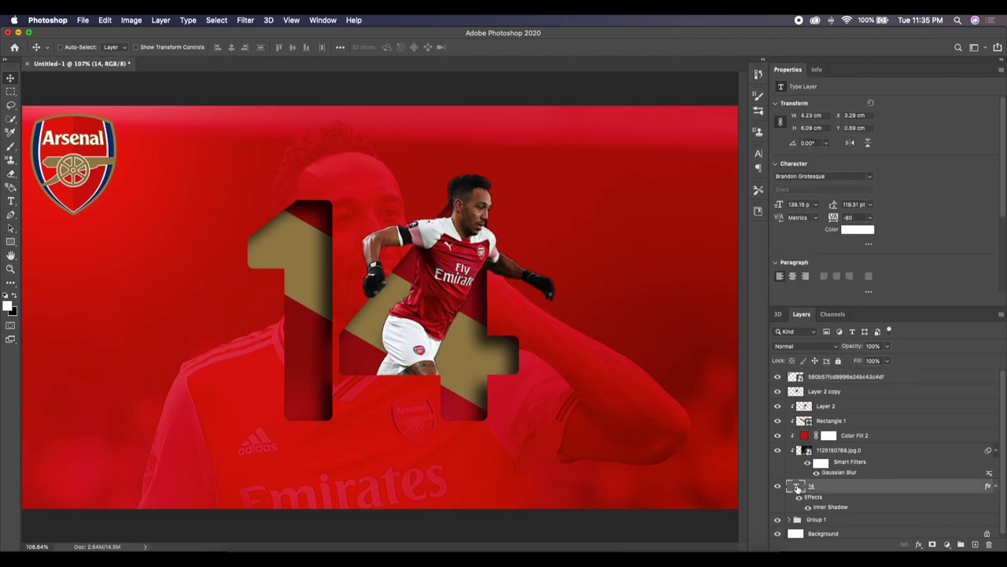
- Group the poster layers from the crest down to the 14, then draw a small white circle left of it
left_click(798, 378, "shift")
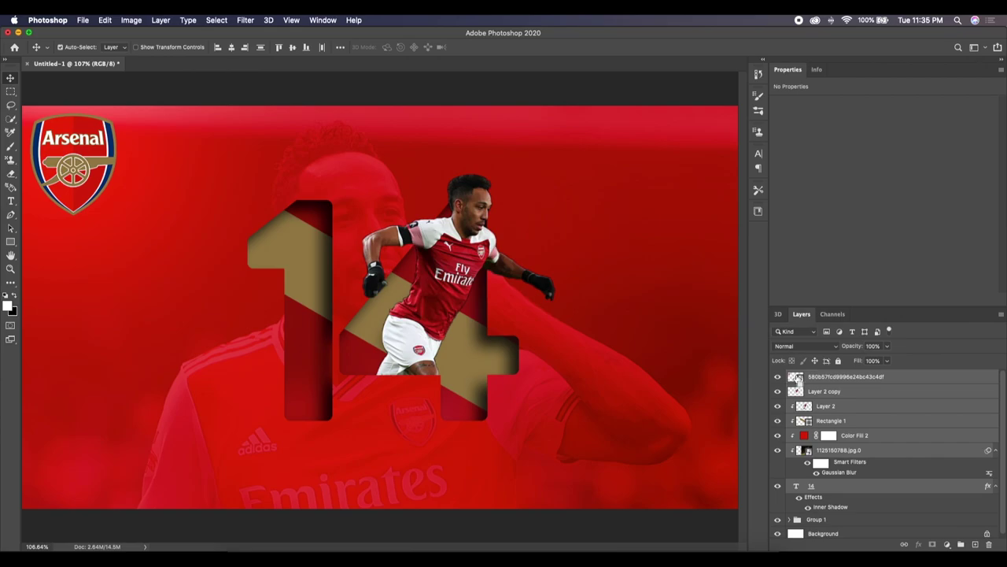
key("ctrl+g")
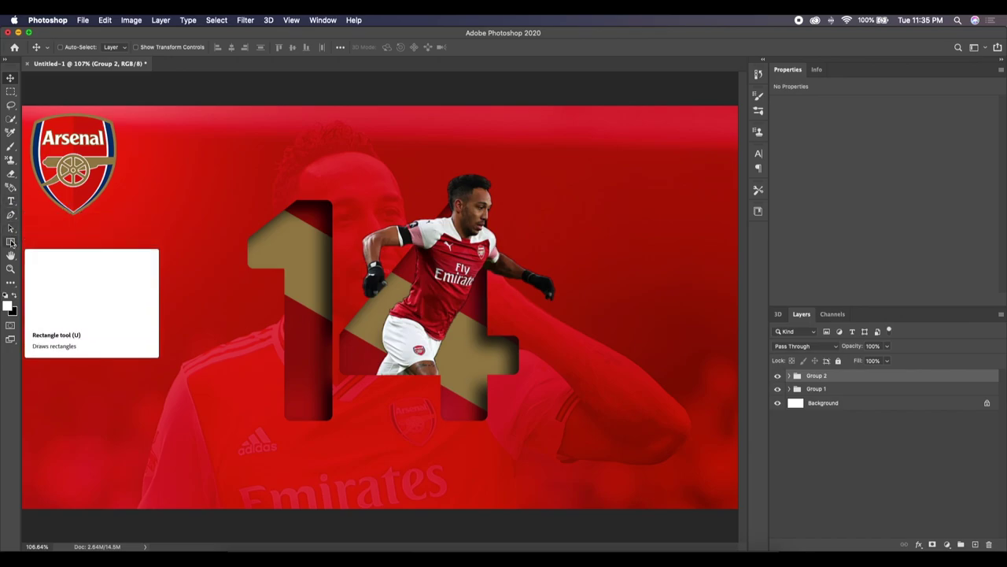
left_click(11, 243)
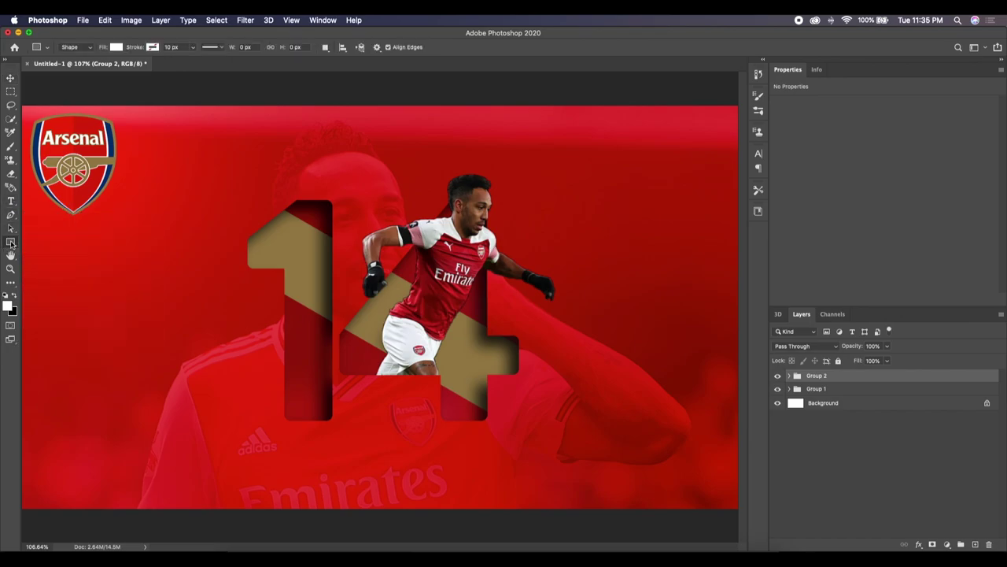
right_click(11, 242)
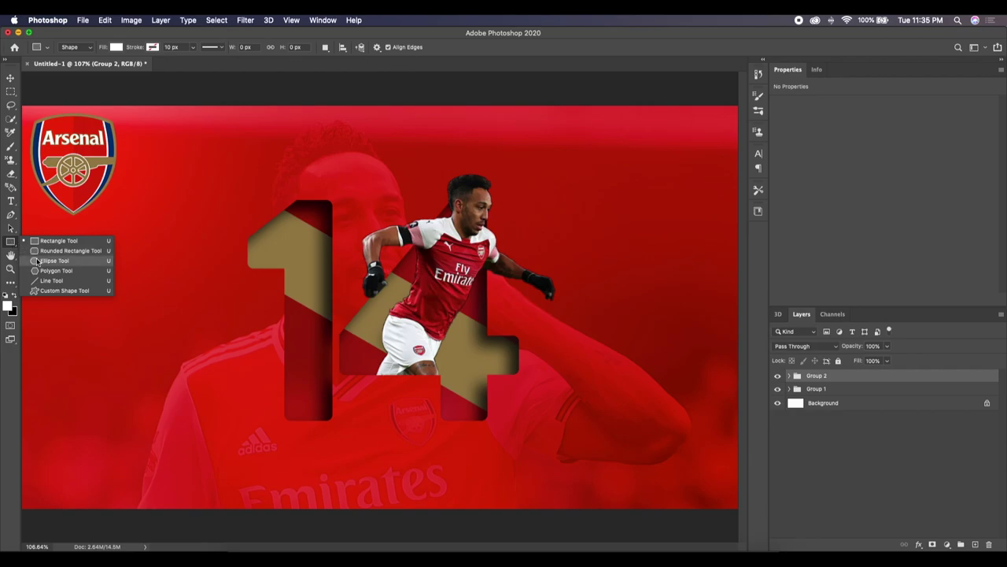
left_click(37, 261)
left_click_drag(47, 262, 67, 269)
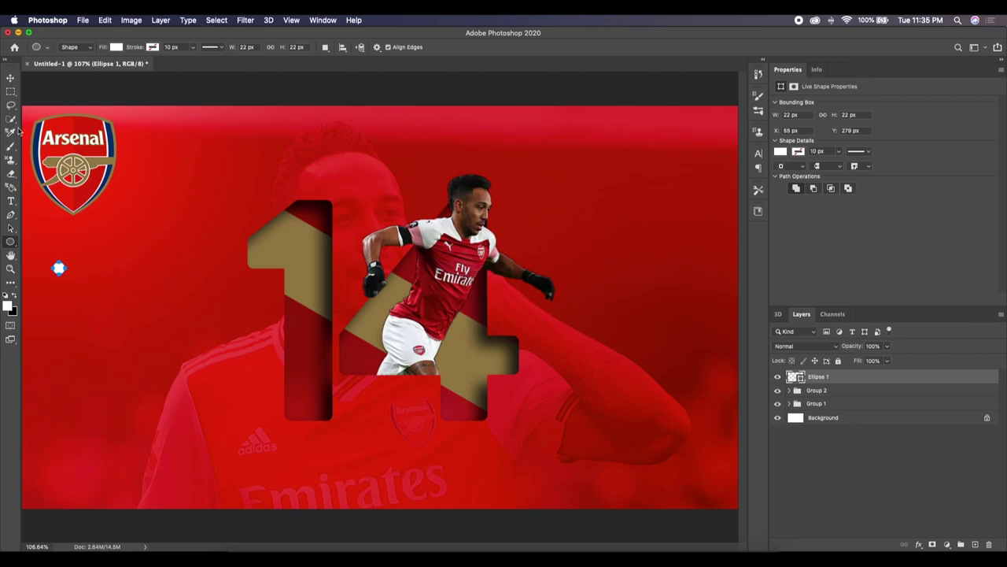
- Copy the white dot into a row of six and merge them into one layer
left_click(10, 77)
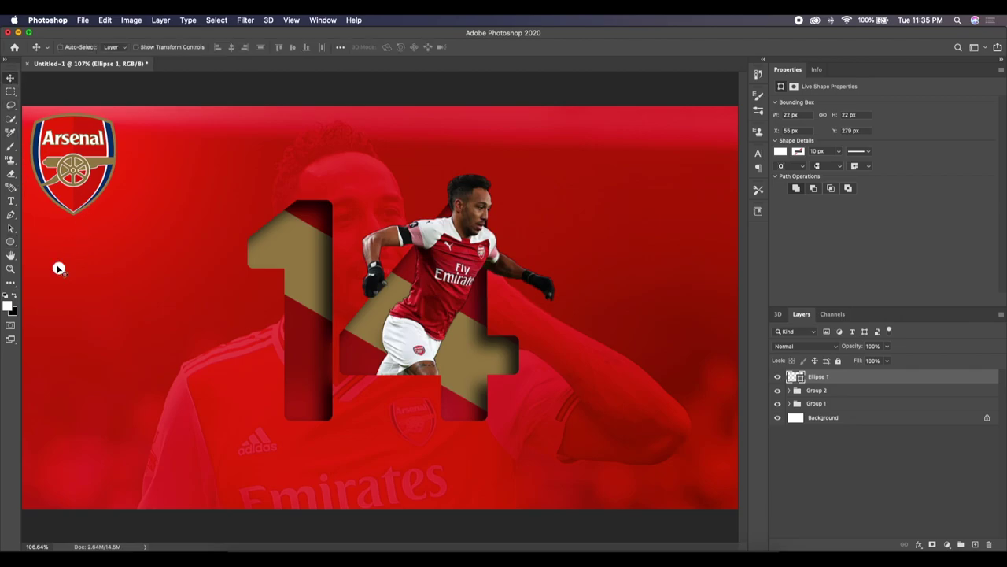
left_click_drag(59, 268, 100, 269)
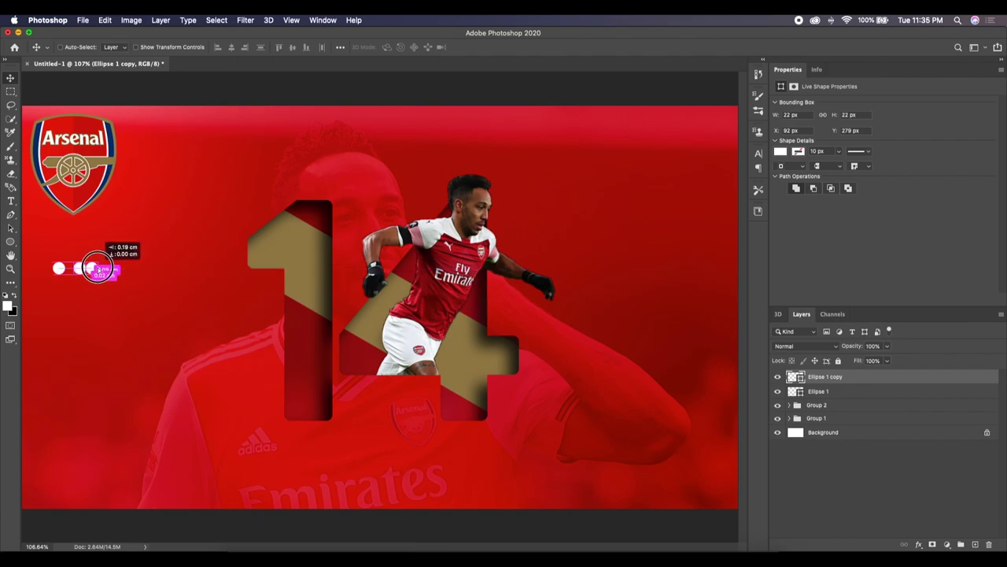
left_click_drag(100, 269, 163, 271)
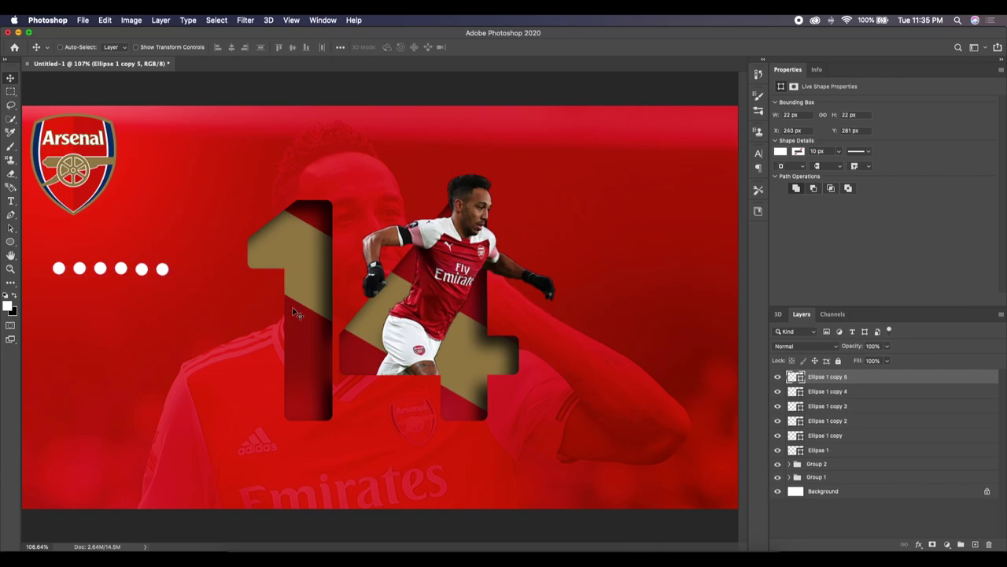
left_click(794, 450, "shift")
key("super+e")
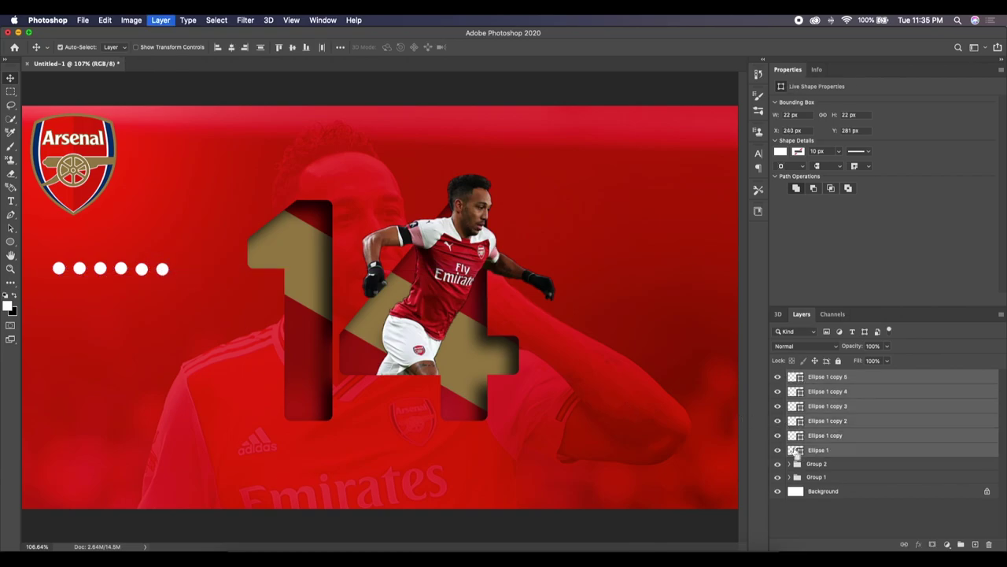
- Copy the dot row downward into eight rows of six and merge the rows into one layer
left_click_drag(61, 269, 61, 282)
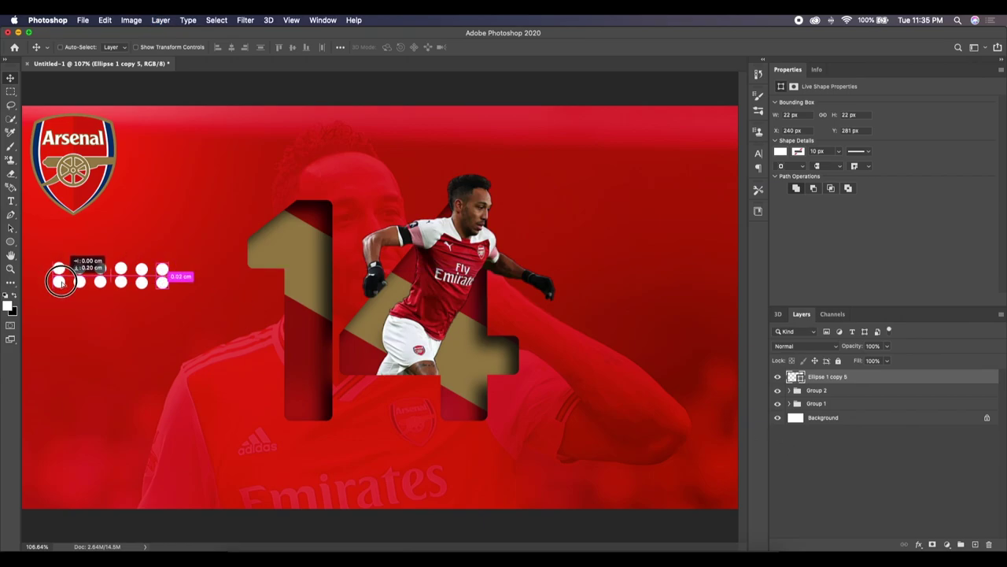
left_click_drag(63, 283, 62, 308)
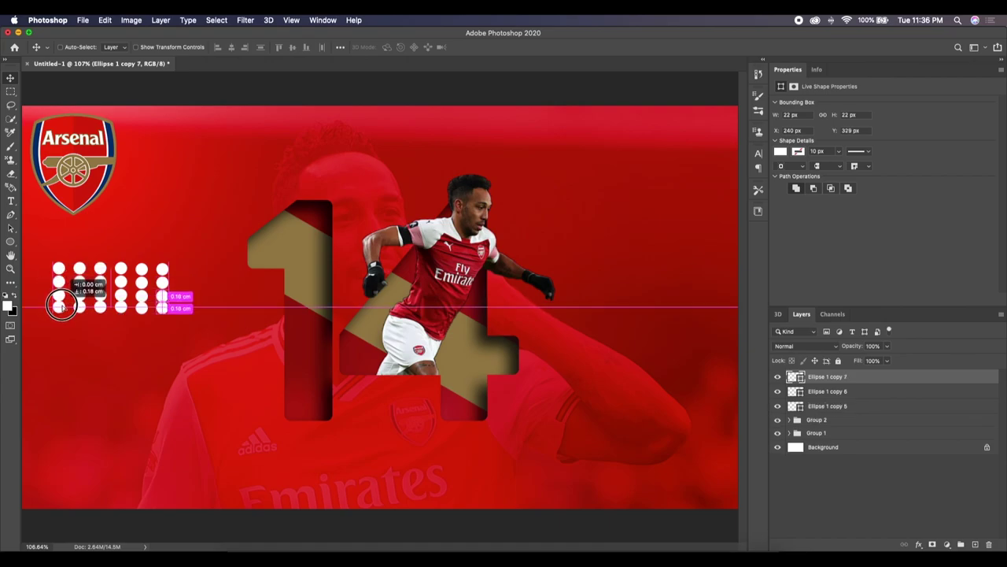
left_click_drag(62, 307, 63, 309)
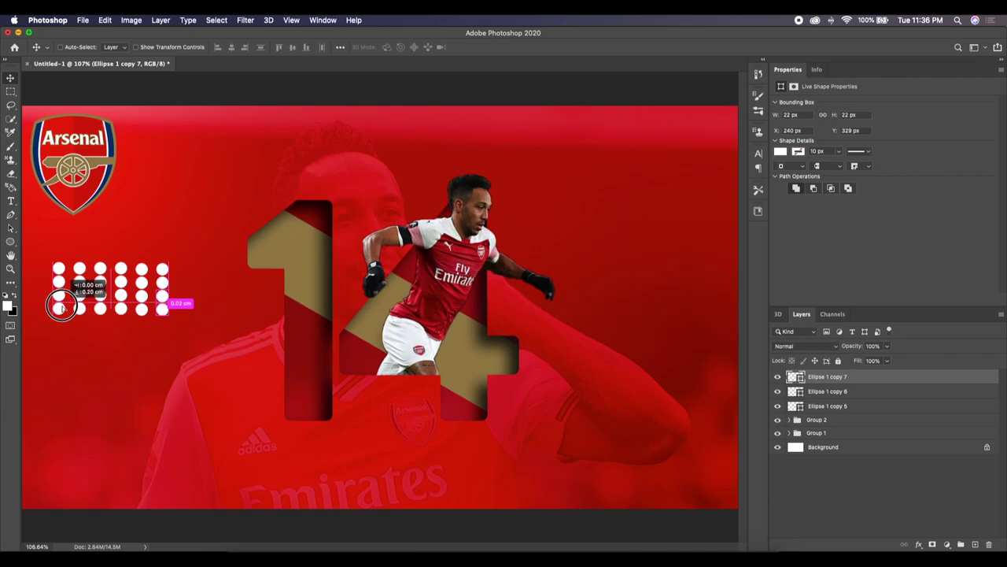
left_click_drag(62, 308, 62, 349)
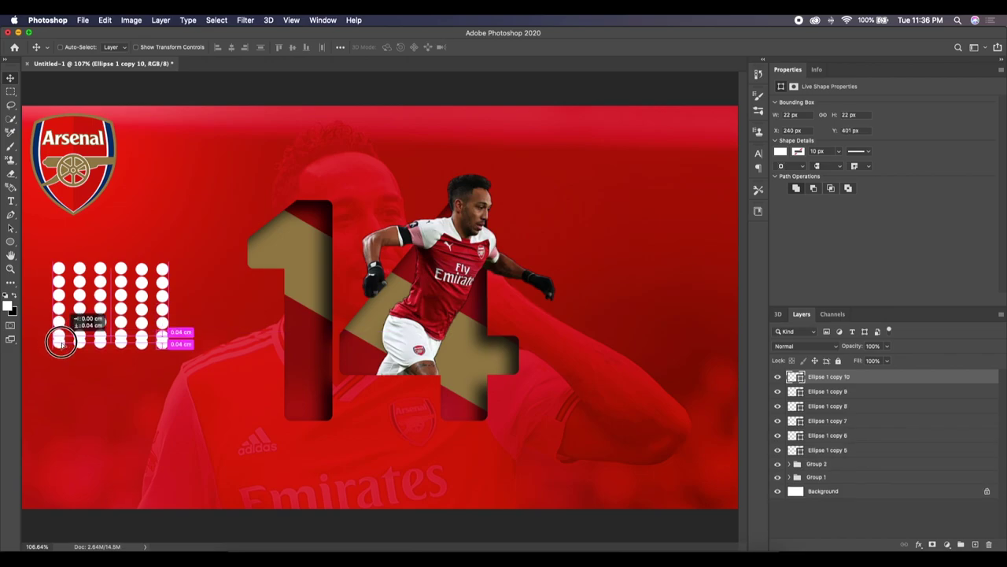
left_click_drag(62, 350, 62, 362)
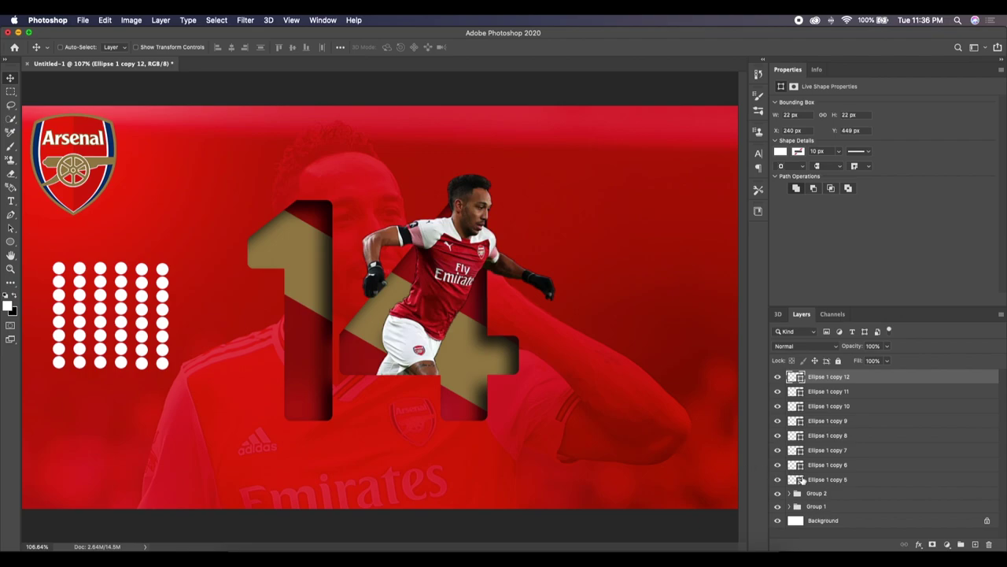
left_click(799, 478, "shift")
key("super+e")
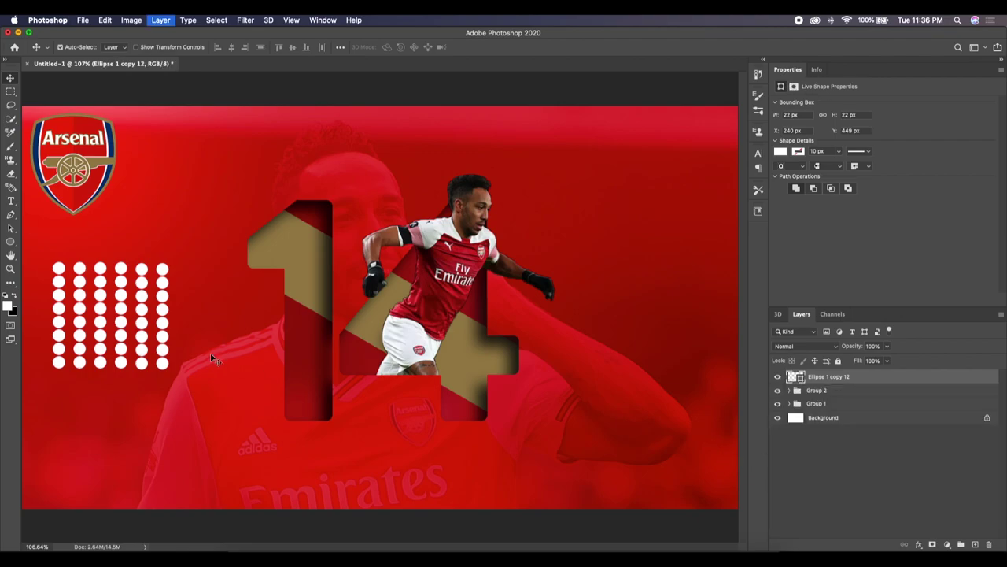
- Scale the dot grid down to about 56% and position it beside the 1
mouse_move(139, 306)
left_mouse_down()
mouse_move(253, 304)
mouse_move(271, 315)
left_mouse_up()
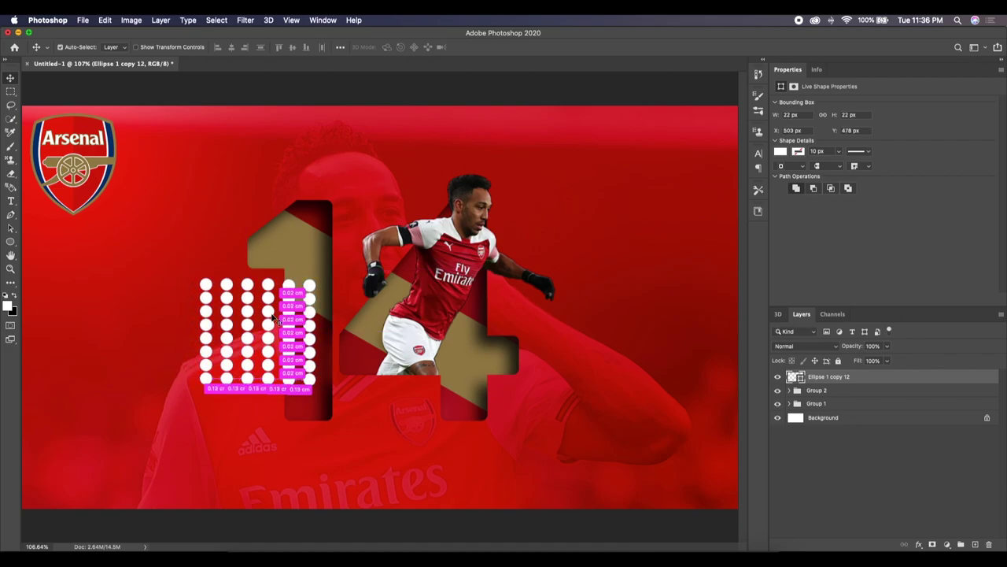
key("ctrl+t")
left_click_drag(202, 383, 260, 347)
left_click_drag(284, 304, 281, 310)
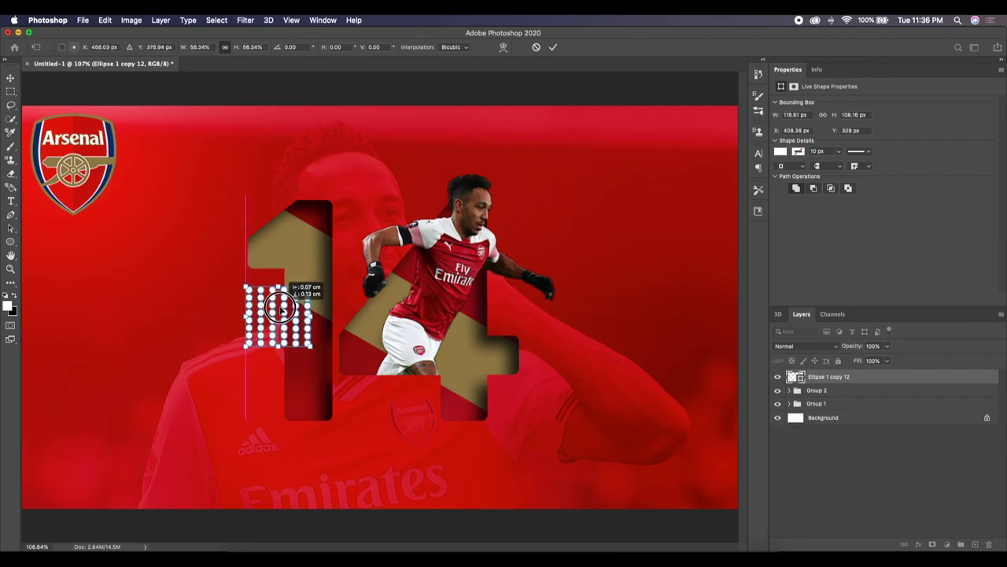
left_click_drag(281, 310, 279, 312)
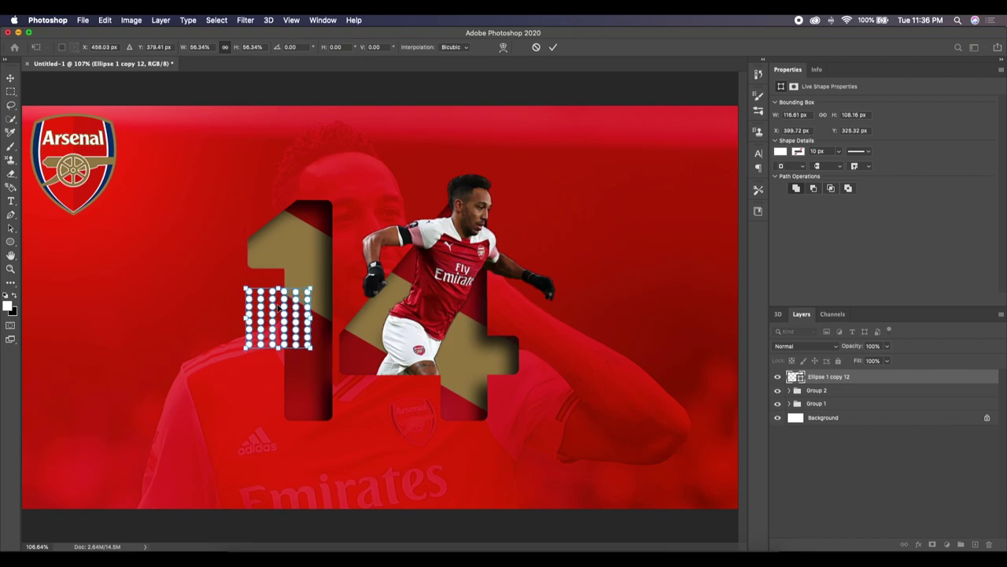
left_click_drag(281, 309, 271, 305)
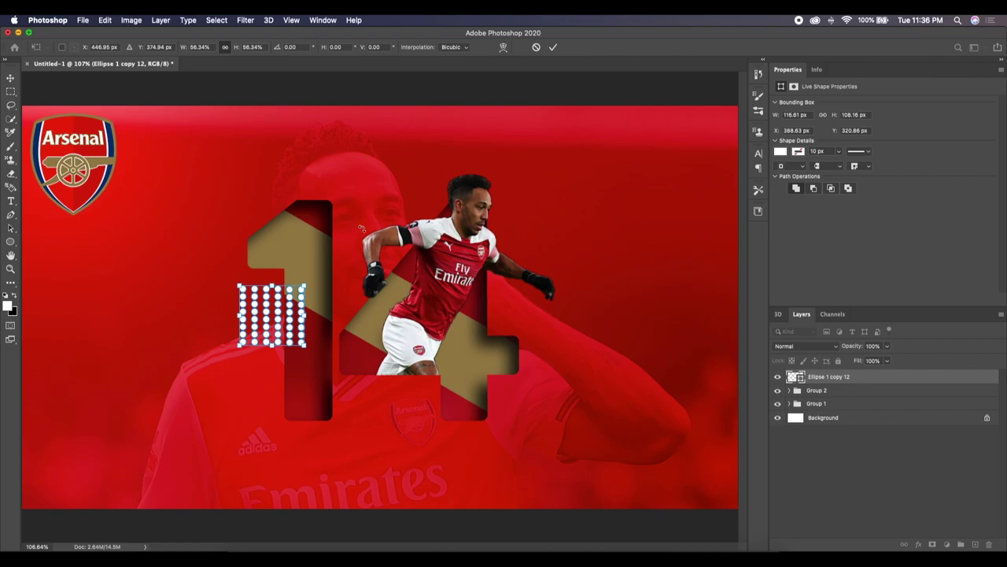
left_click(554, 48)
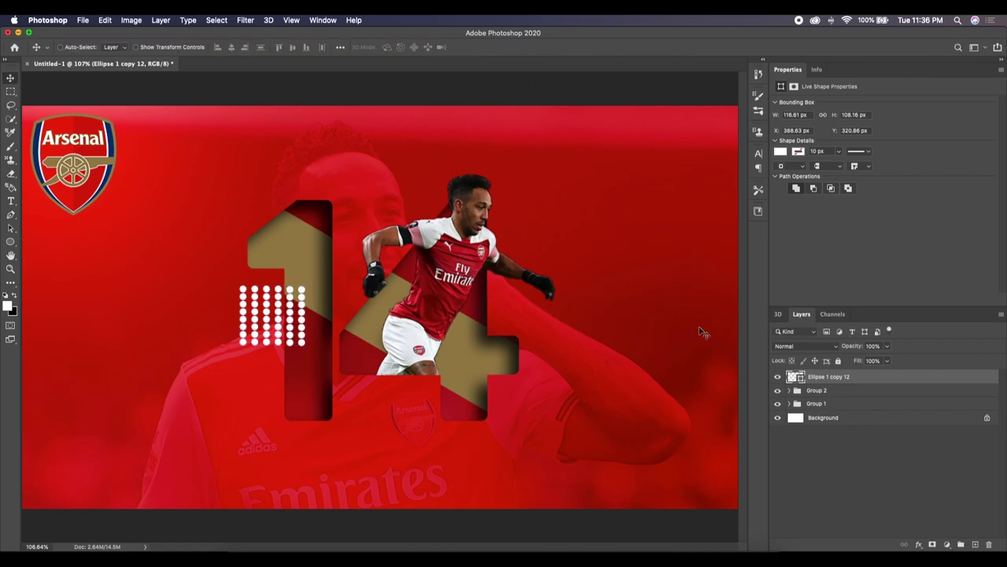
double_click(793, 377)
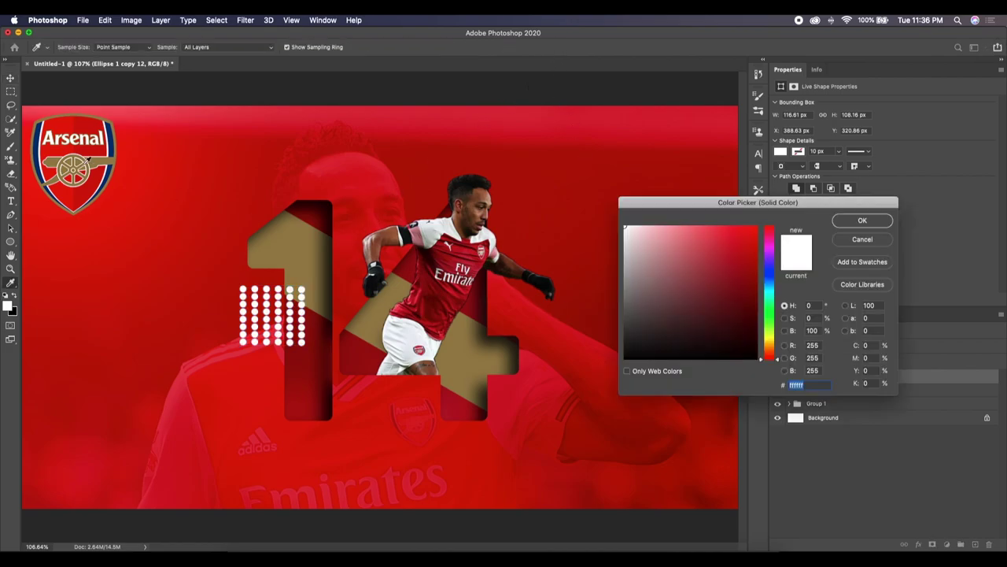
- Make the dot grid navy, using the blue sampled from the Arsenal crest
left_click(113, 143)
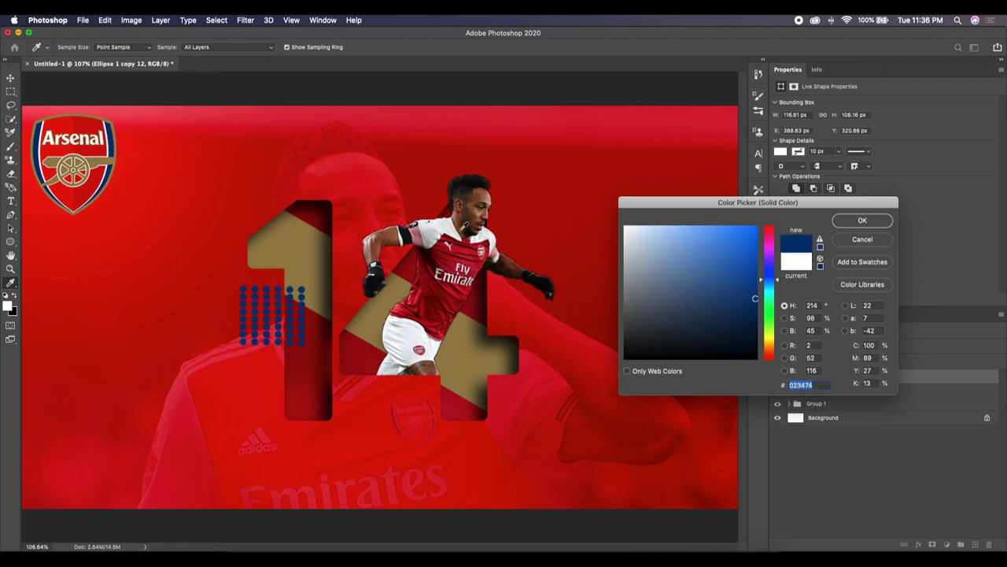
left_click(862, 222)
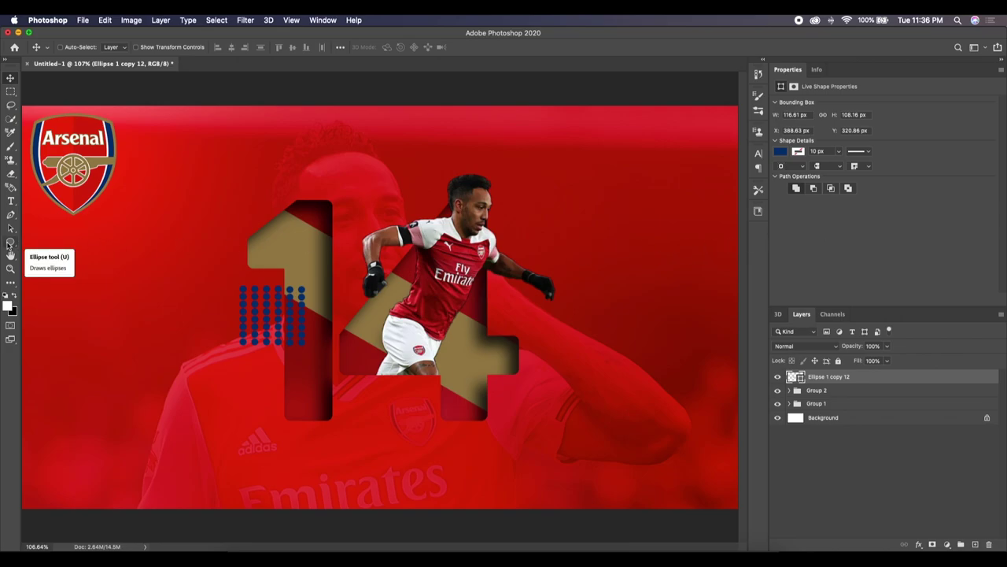
left_click(9, 245)
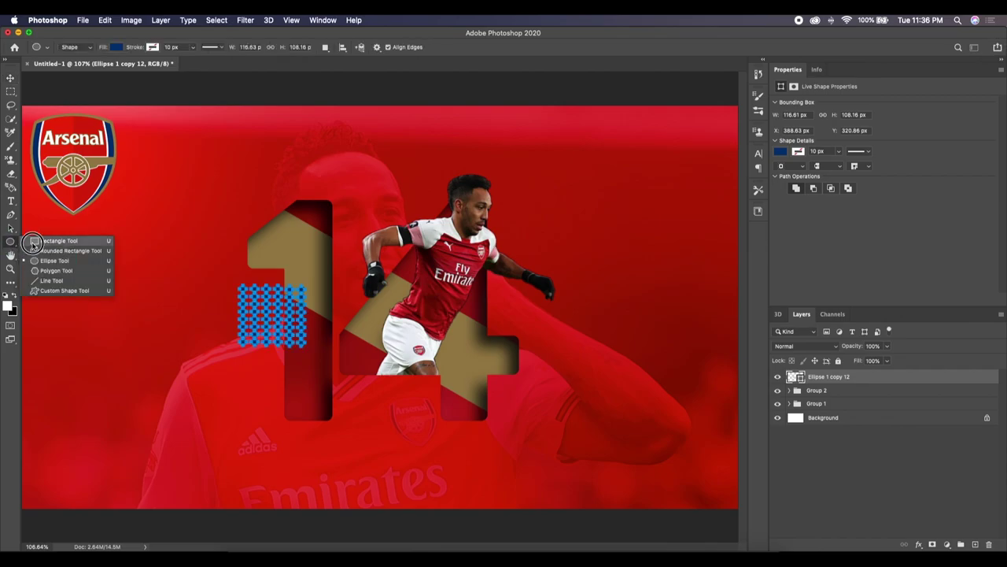
left_click(48, 240)
left_click_drag(80, 331, 109, 359)
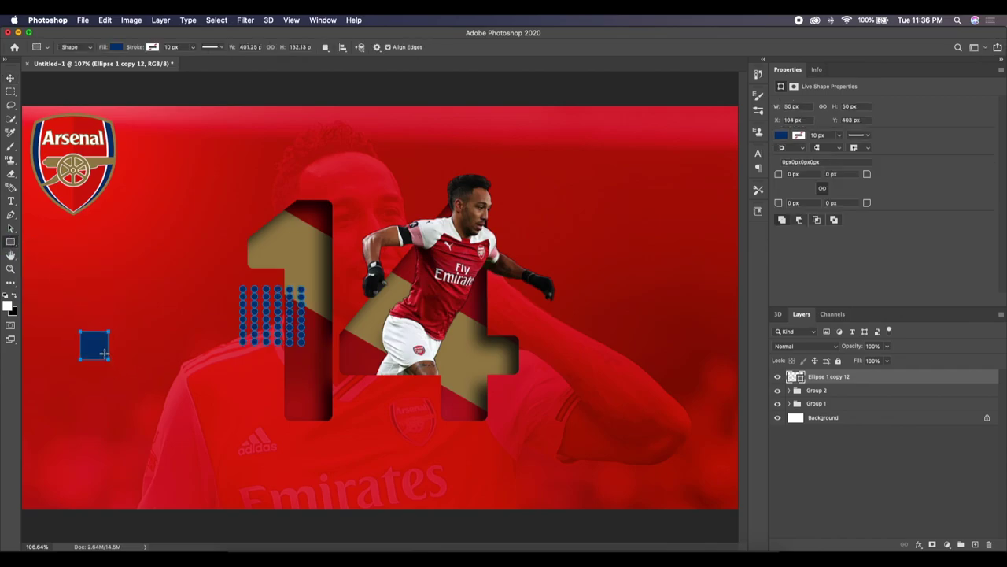
left_click(803, 390)
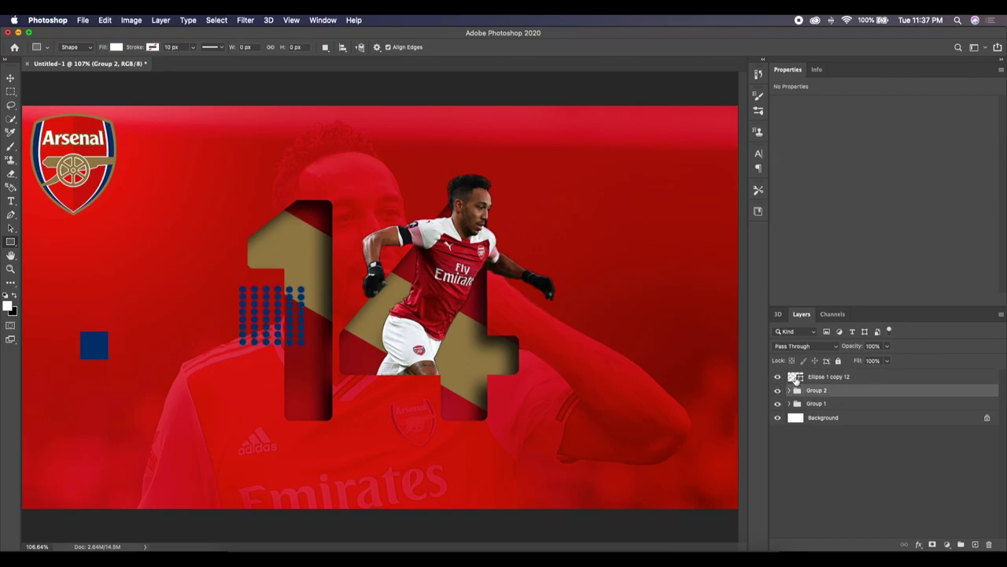
key("ctrl+z")
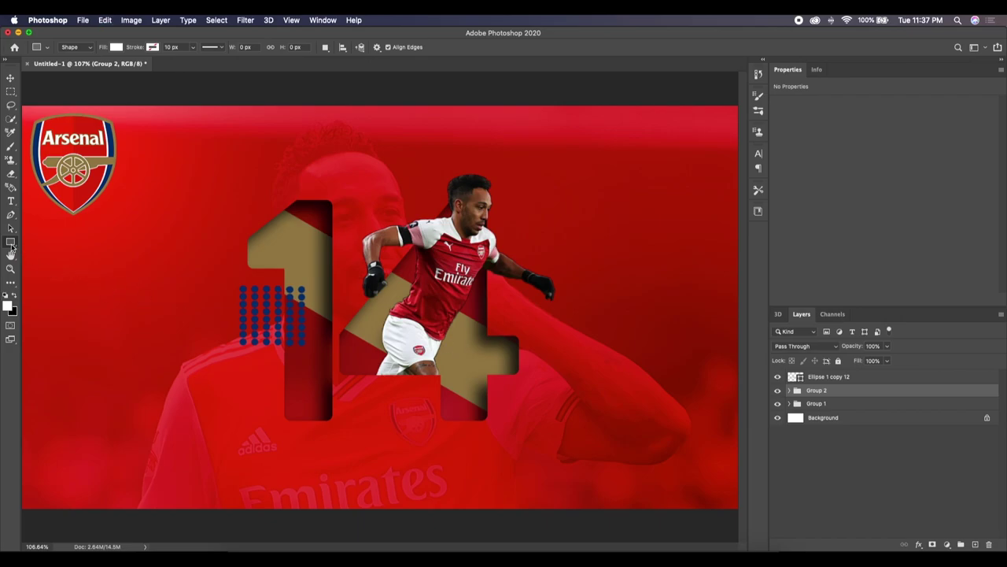
- Draw a small square below the right side of the 4 and fill it navy
left_click_drag(79, 326, 116, 362)
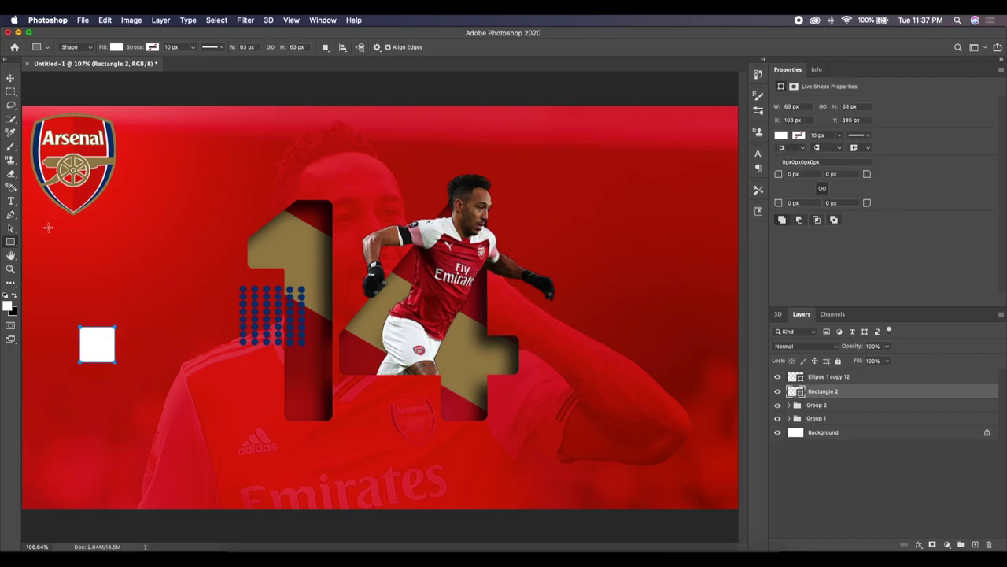
left_click(10, 78)
mouse_move(92, 352)
left_mouse_down()
mouse_move(490, 430)
mouse_move(485, 421)
left_mouse_up()
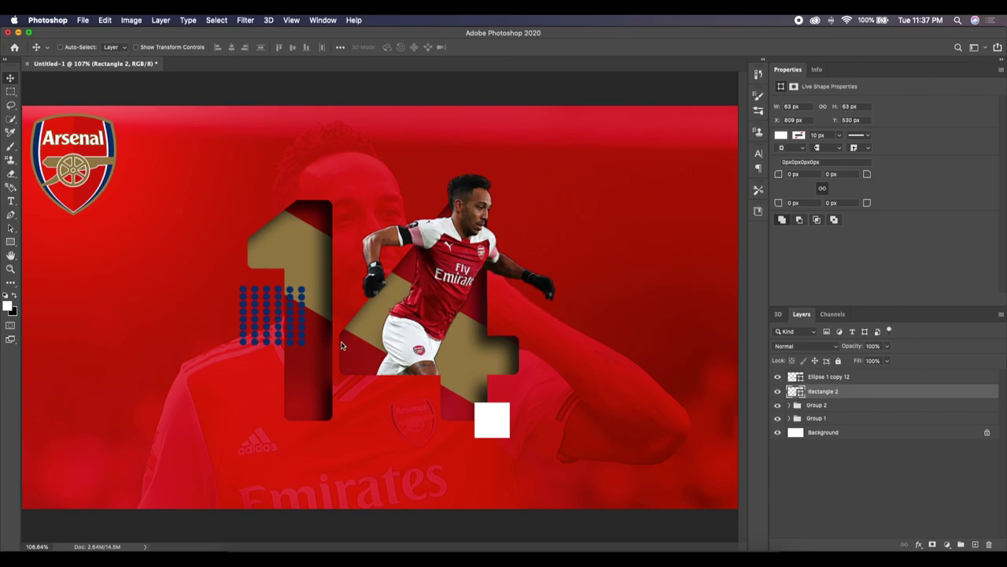
left_click(303, 307)
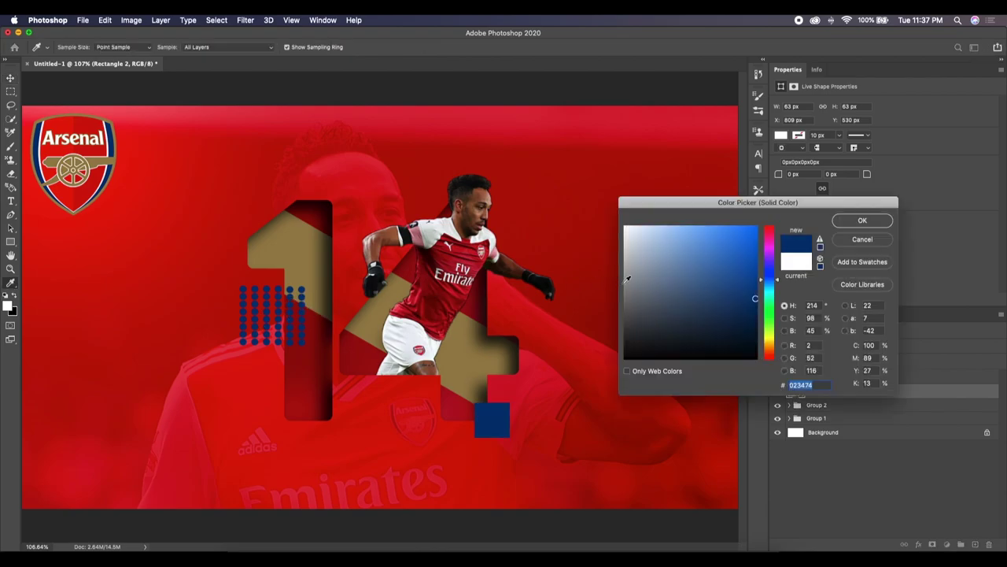
left_click(862, 221)
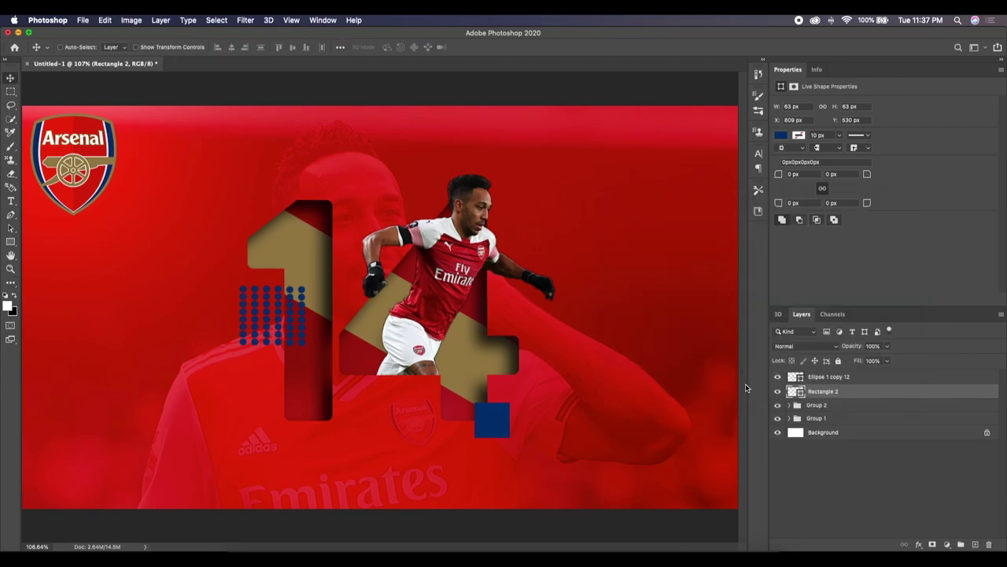
left_click(11, 243)
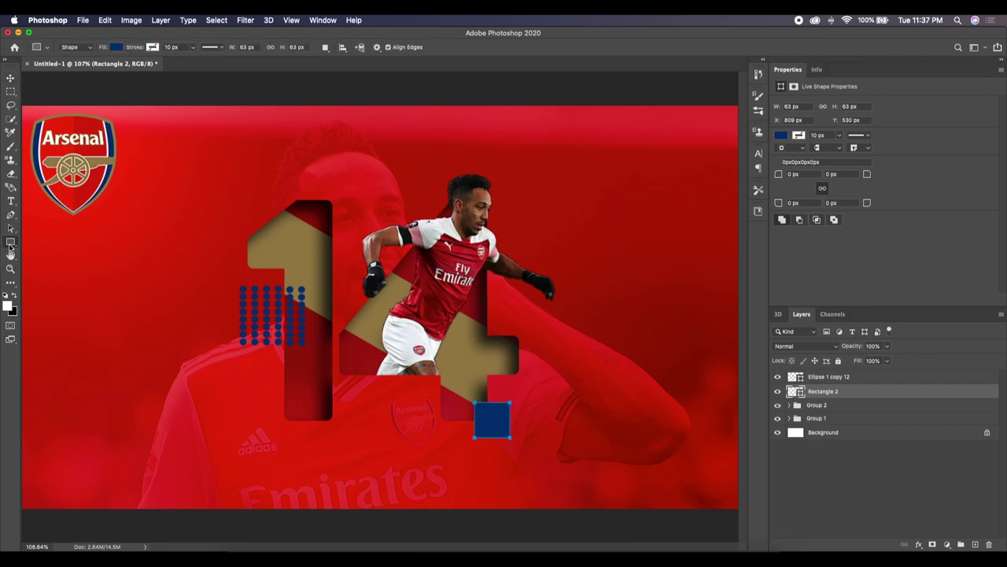
- Draw a thin line and rotate, shorten and position it diagonally over the 1
left_click(809, 405)
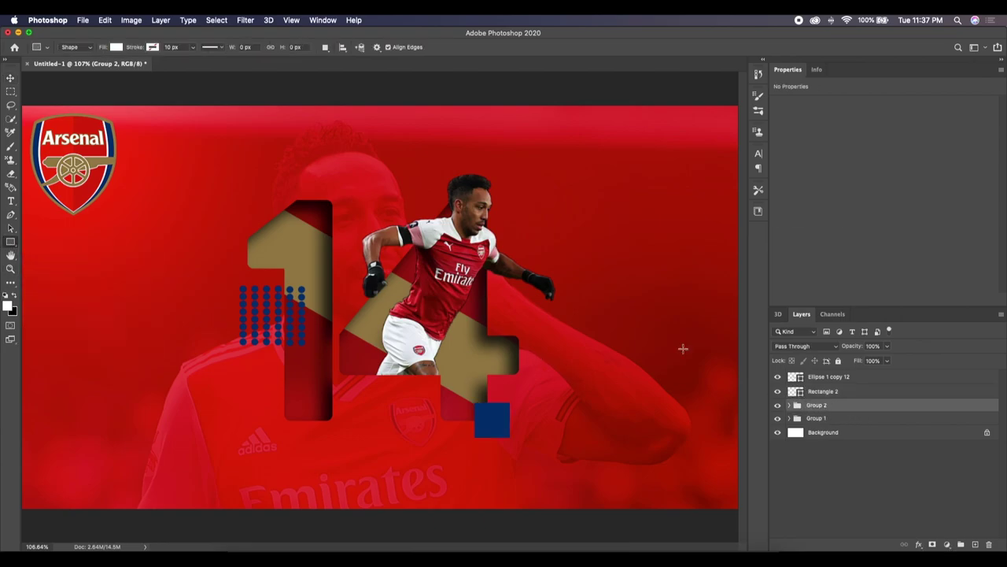
left_click_drag(239, 136, 632, 138)
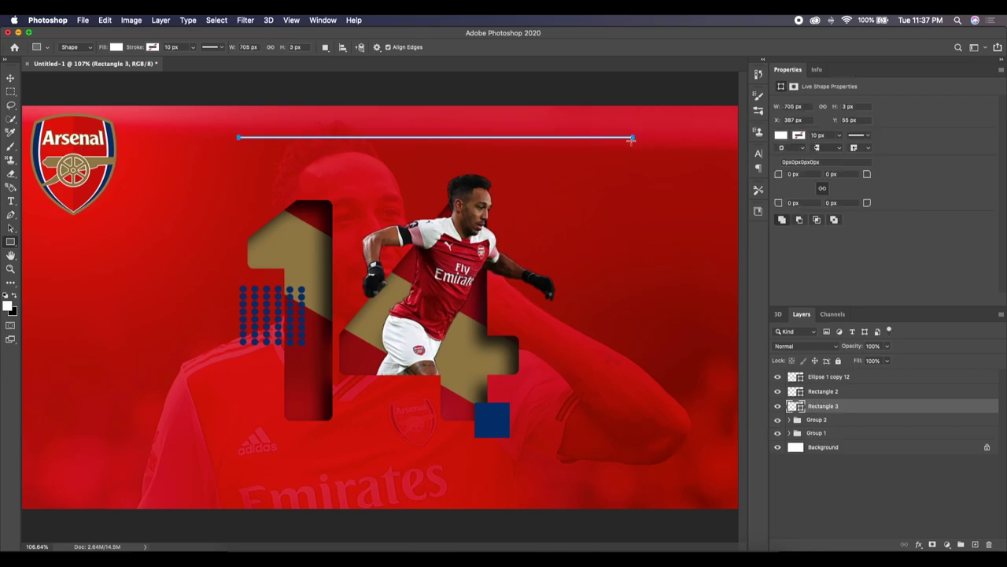
left_click(10, 77)
left_click_drag(341, 138, 274, 224)
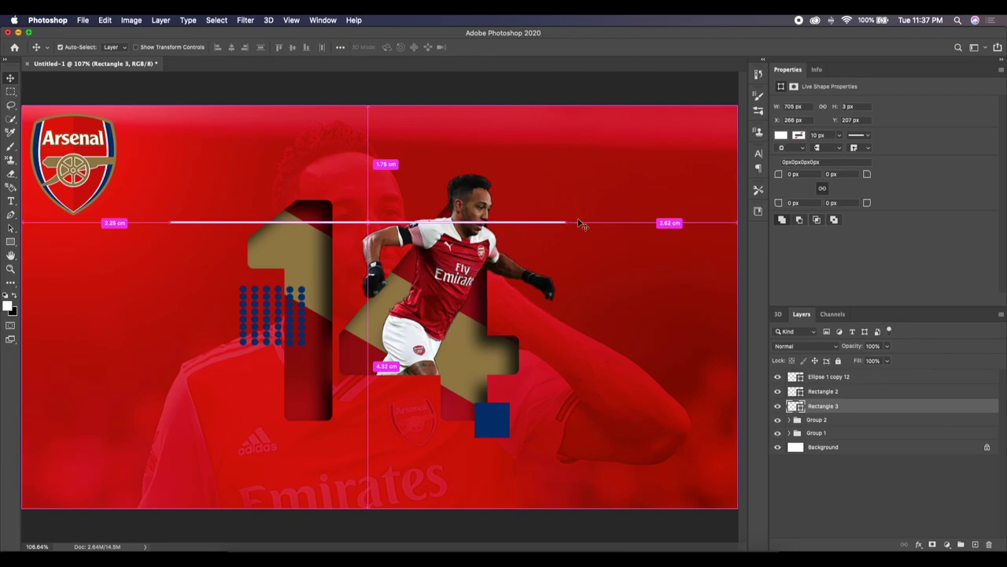
key("ctrl+t")
left_click_drag(579, 218, 584, 308)
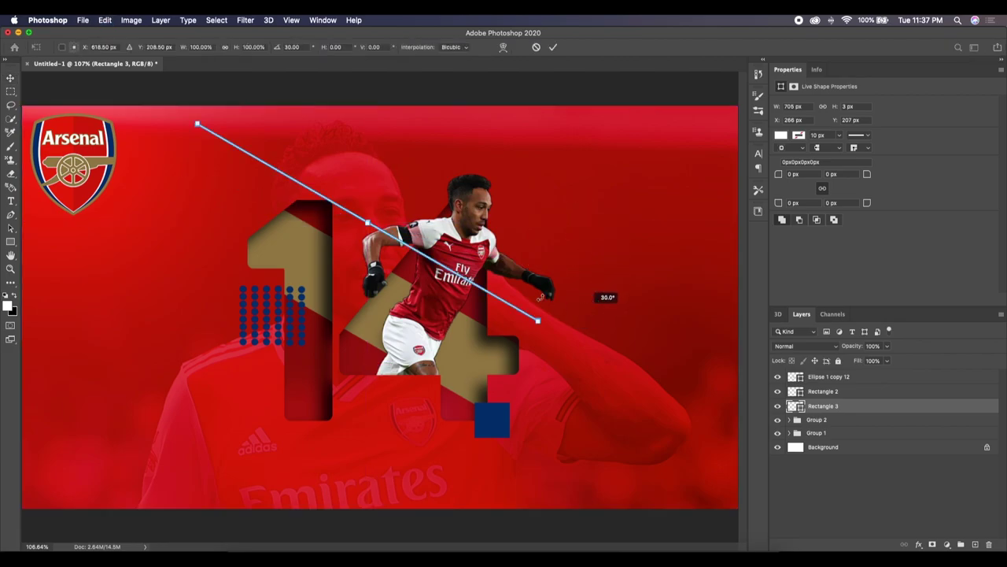
left_click_drag(454, 267, 391, 253)
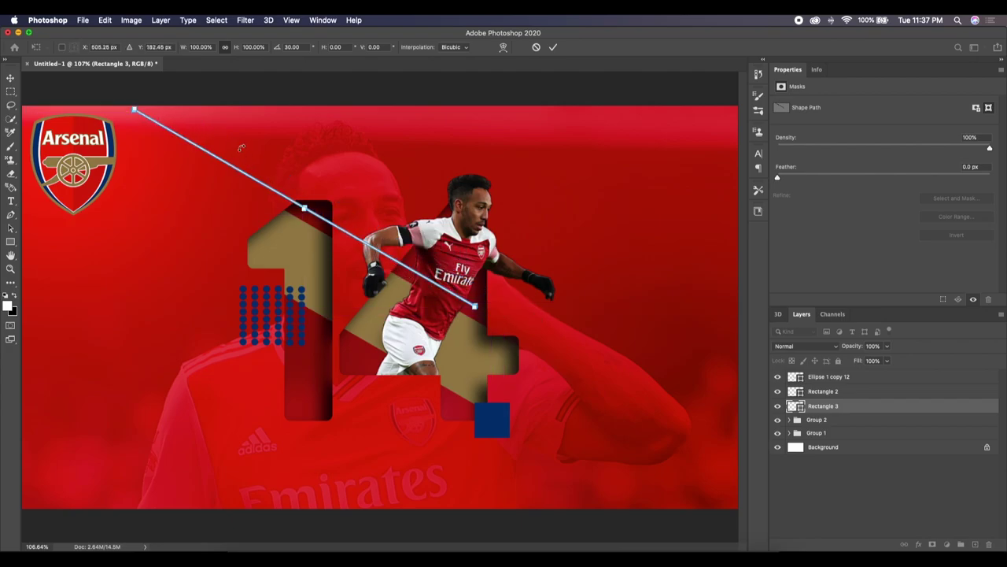
mouse_move(134, 109)
left_mouse_down()
mouse_move(216, 176)
mouse_move(228, 166)
left_mouse_up()
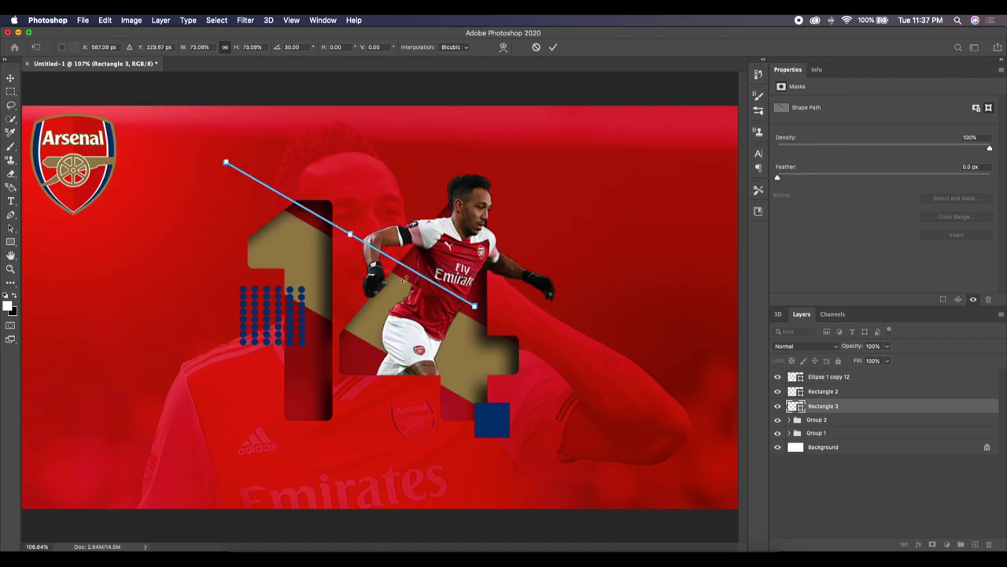
left_click_drag(413, 272, 395, 256)
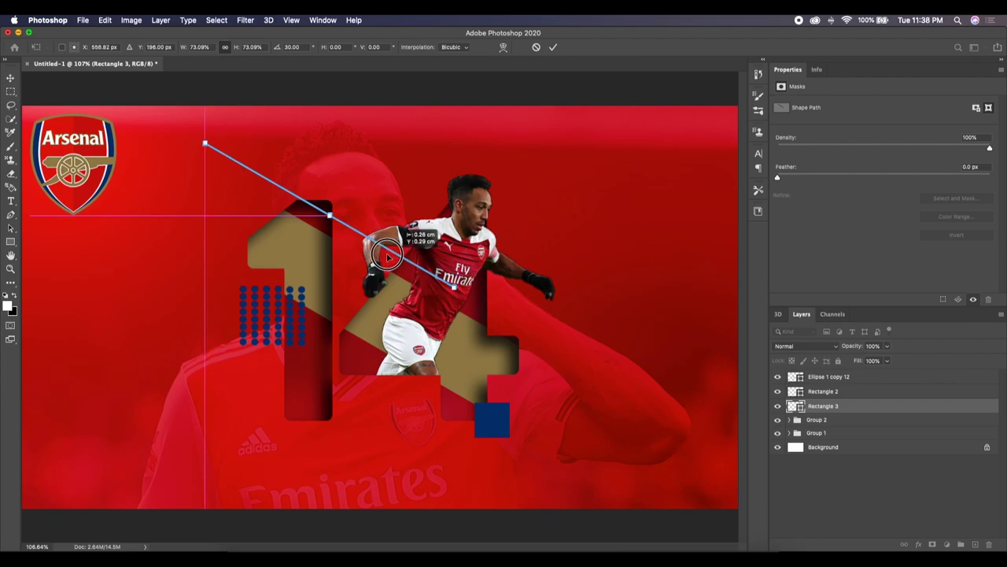
left_click_drag(395, 256, 384, 256)
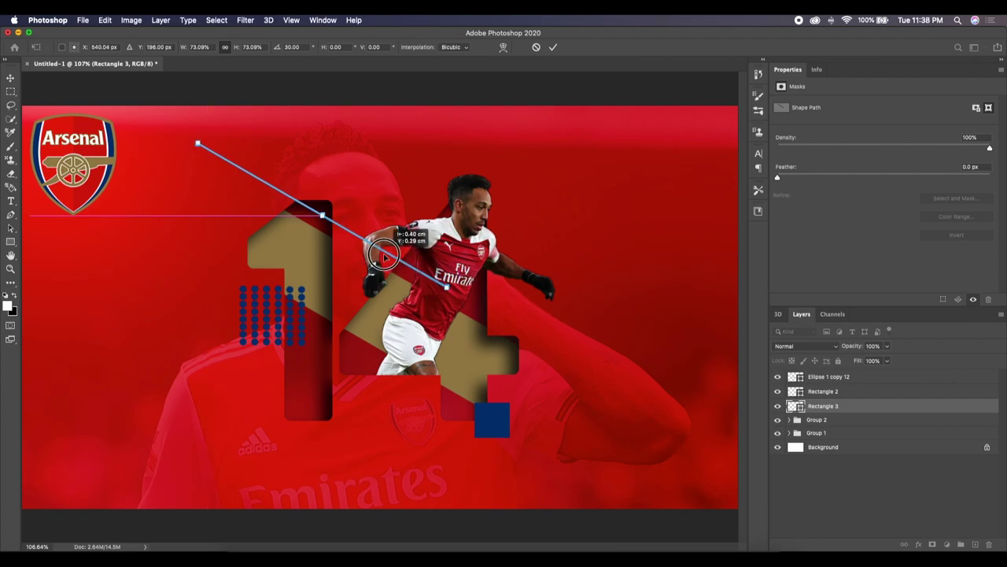
left_click(554, 47)
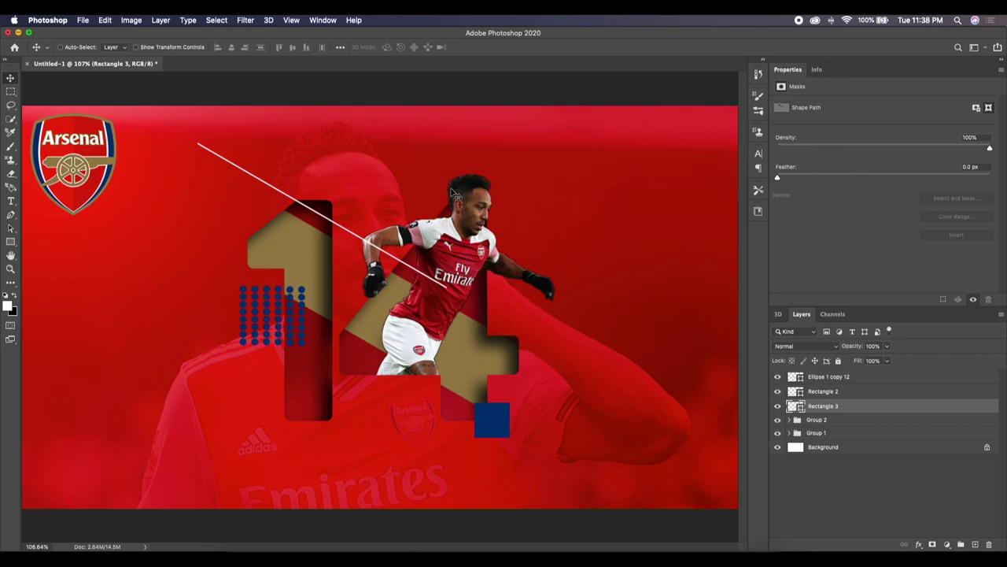
- Duplicate the diagonal line lower right, parallel to the first, and colour the copy navy
left_click_drag(434, 291, 583, 427)
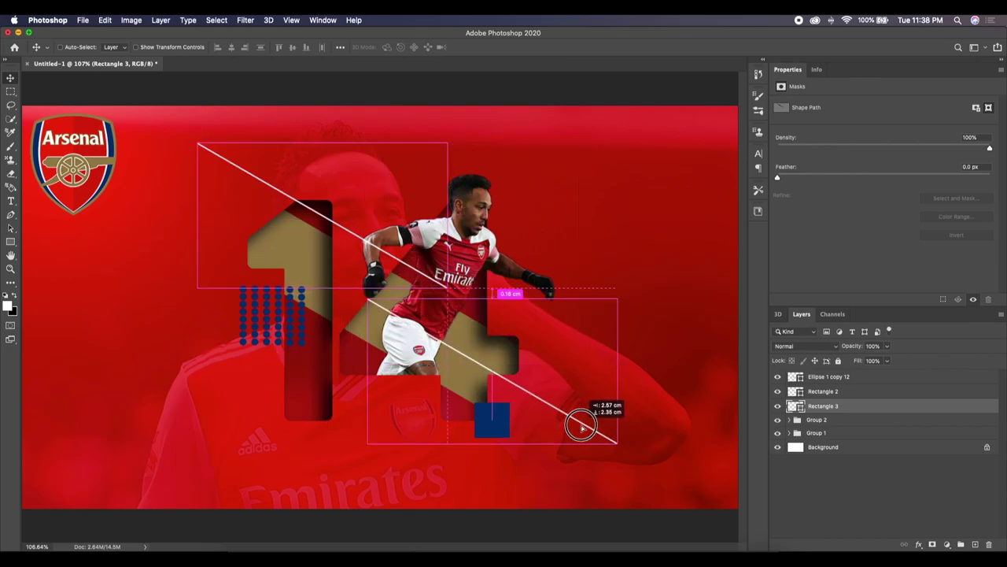
left_click_drag(583, 427, 584, 429)
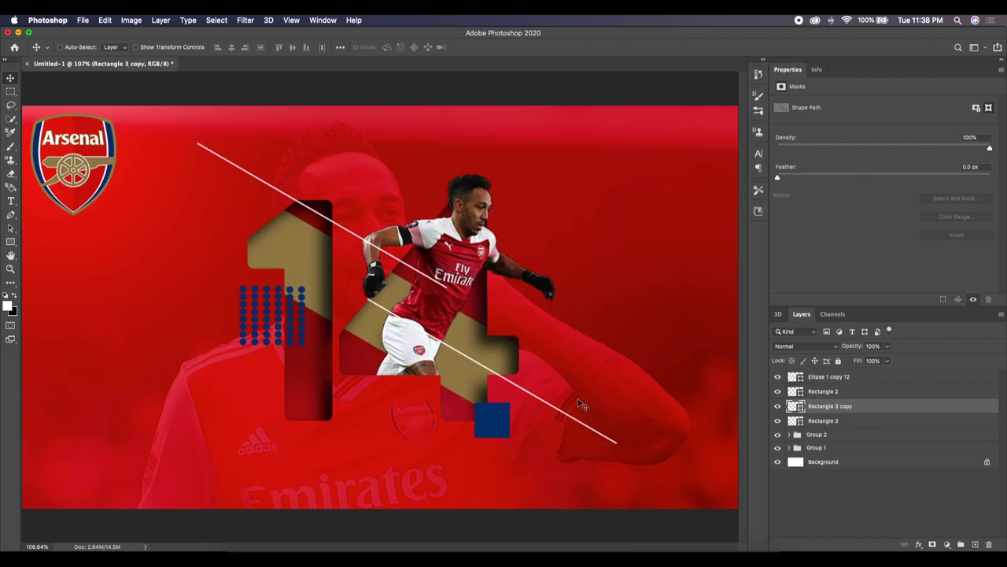
double_click(792, 407)
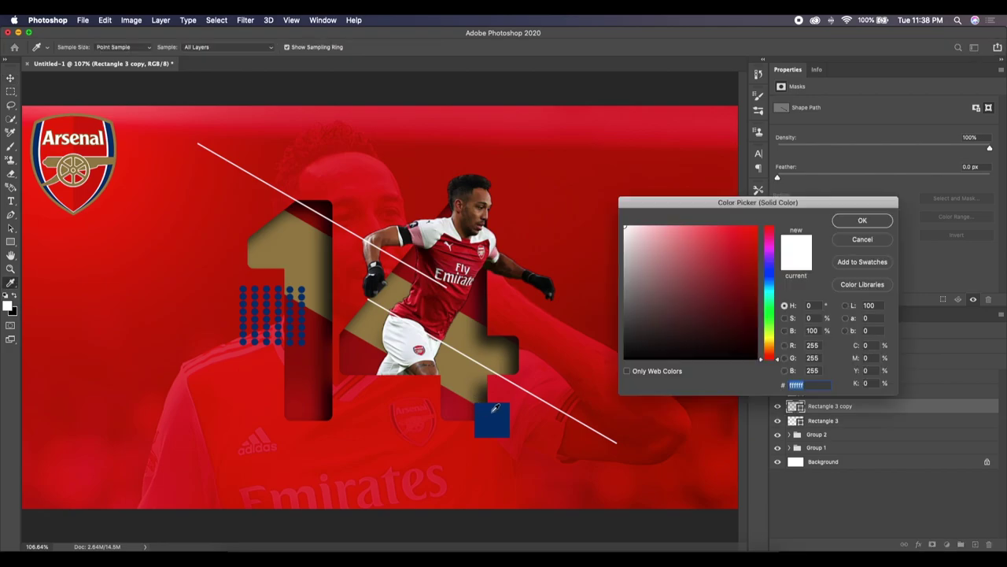
left_click(496, 410)
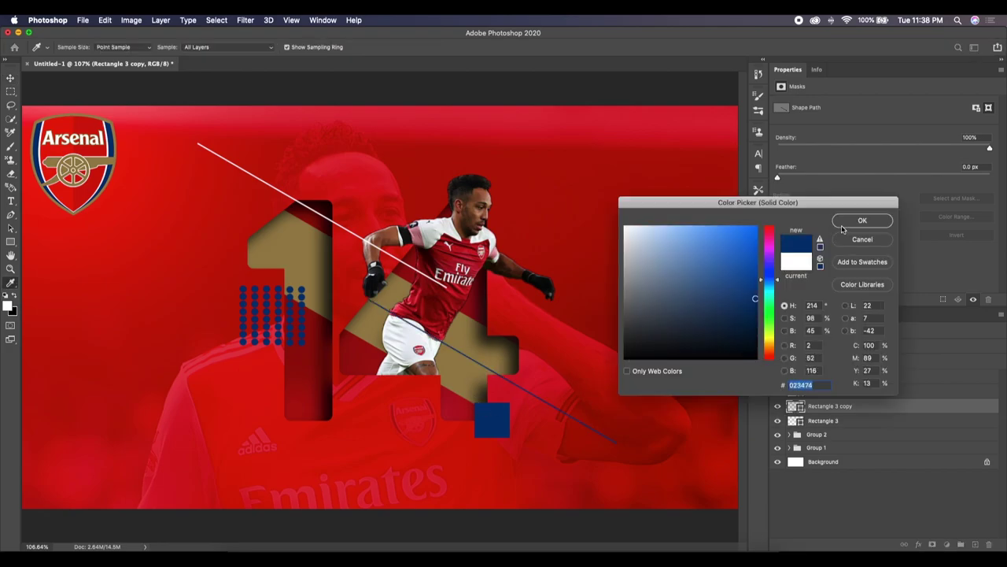
left_click(844, 224)
- Colour the original line navy, then group both lines with the dot grid and square
left_click(797, 422)
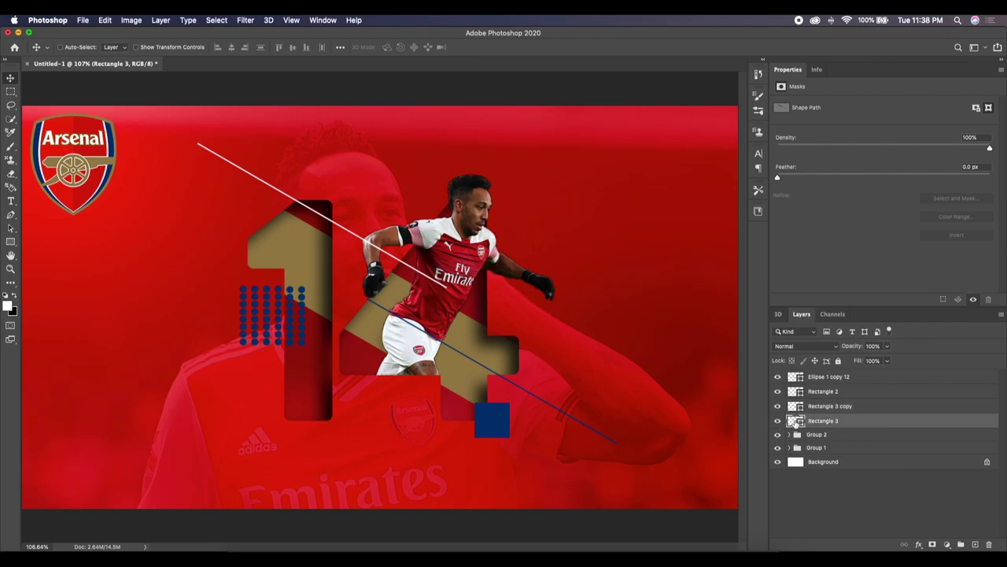
left_click(504, 410)
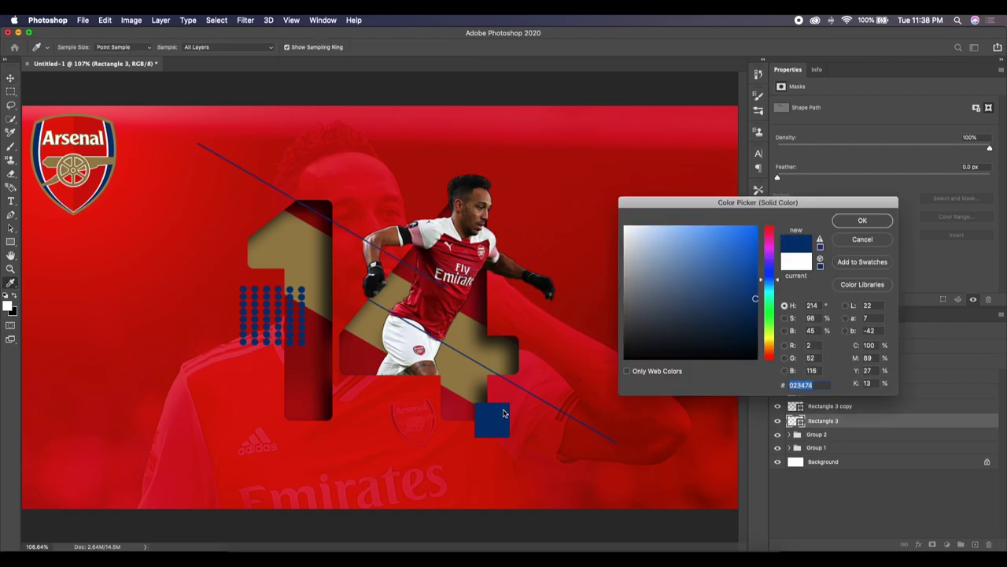
left_click(862, 220)
left_click(797, 376, "shift")
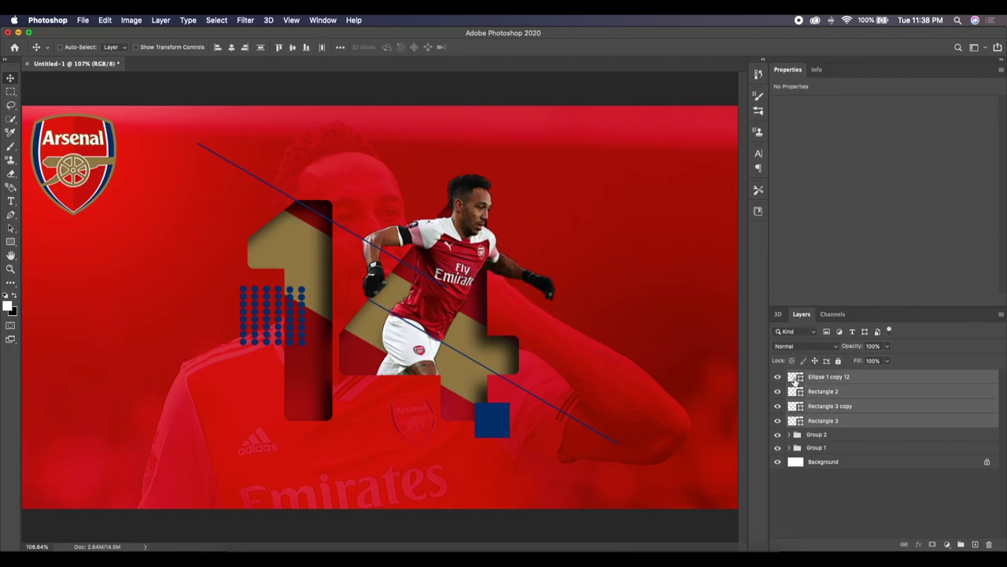
key("super+g")
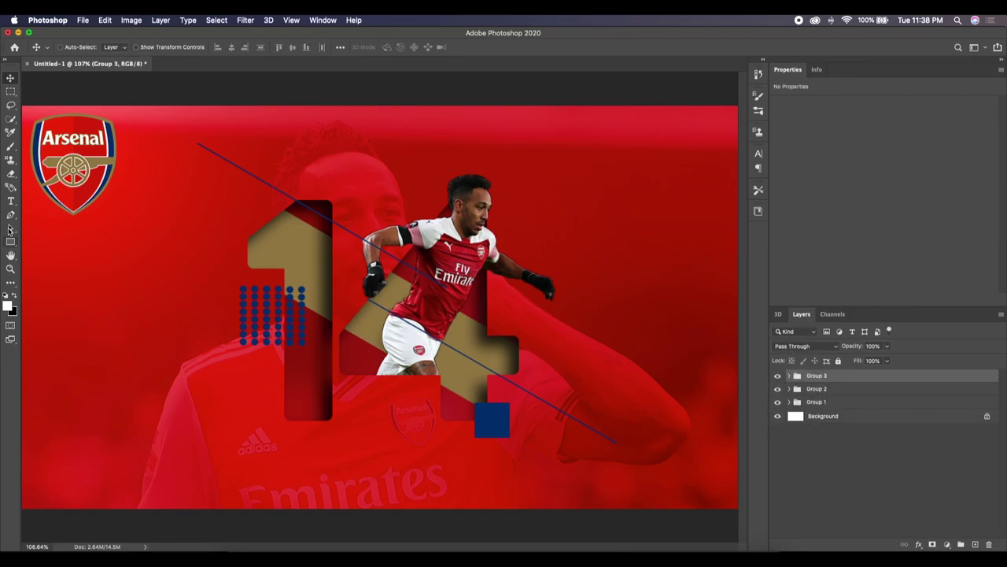
- Paste 'PIERRE-EMERICK AUBAMEYANG' from Chrome as white text at lower left, broken after EMERICK
left_click(10, 200)
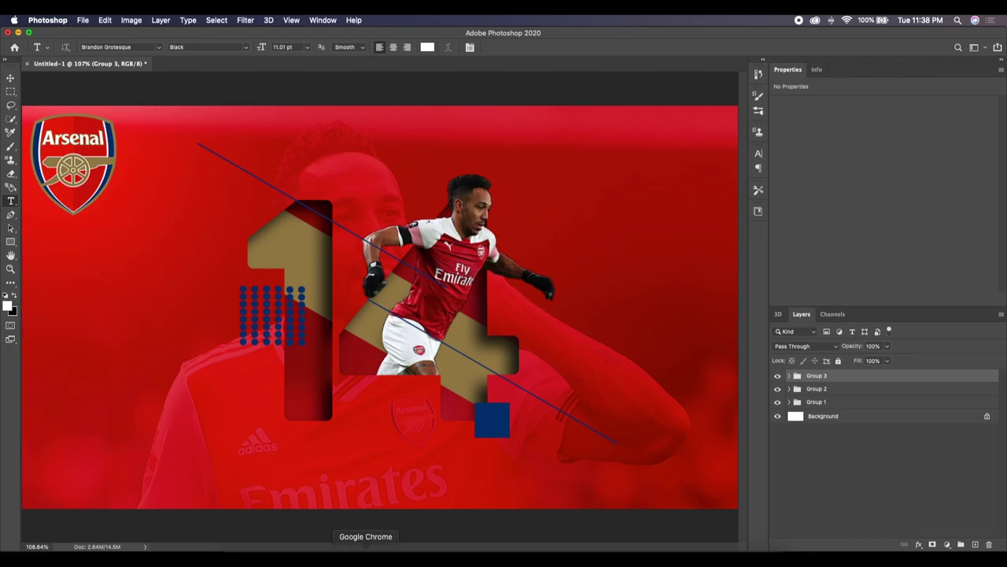
left_click(366, 557)
key("super+Tab")
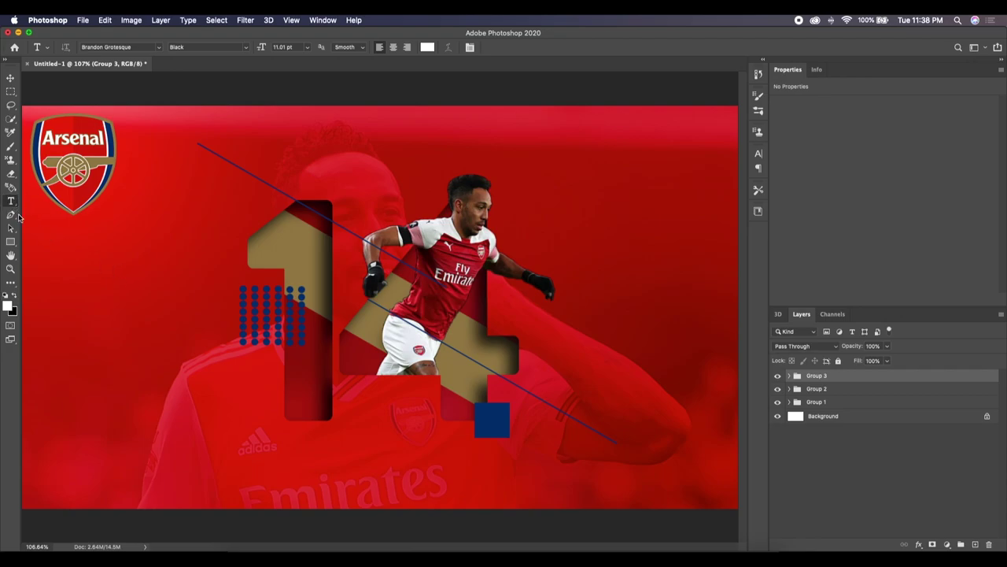
left_click(106, 388)
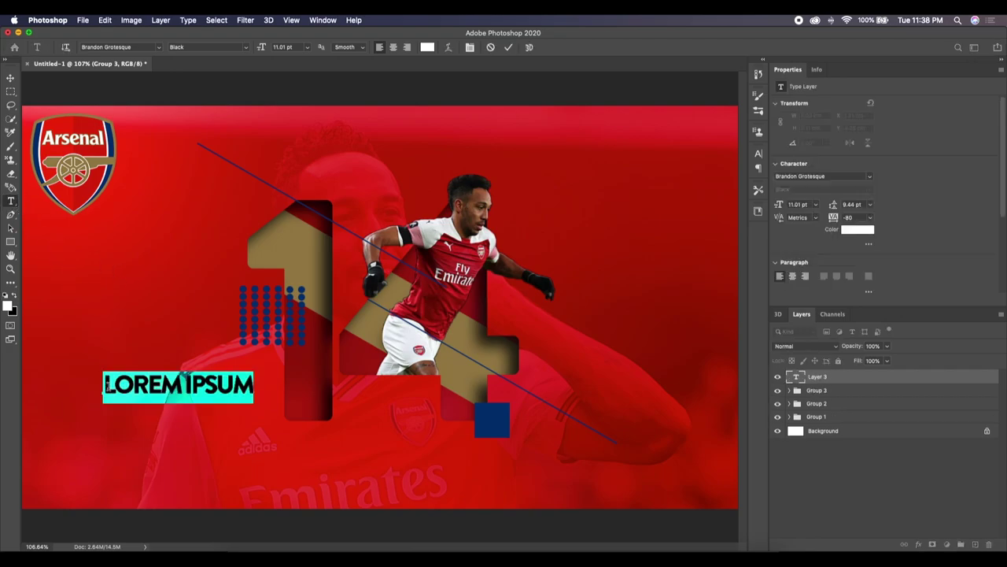
key("super+v")
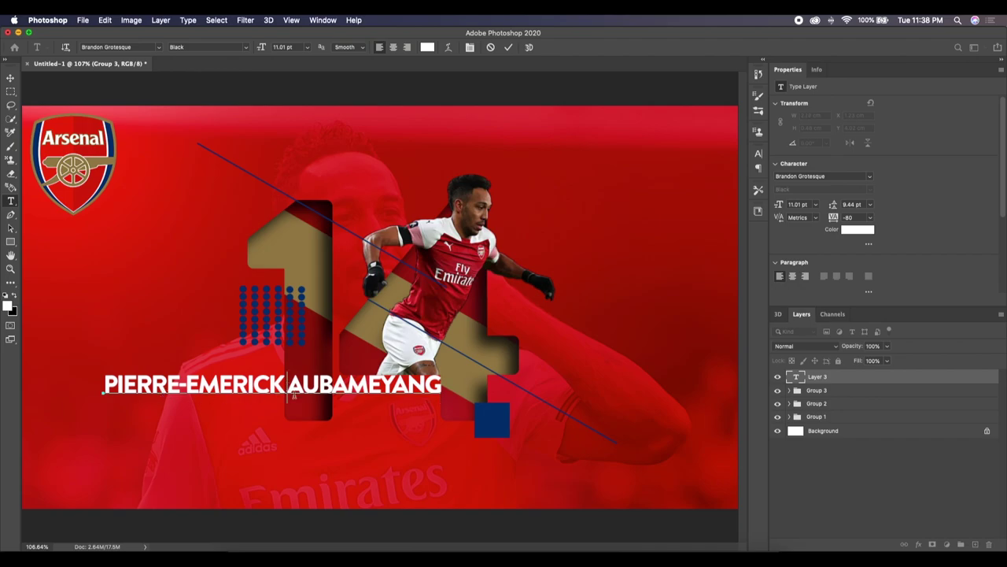
key("Delete")
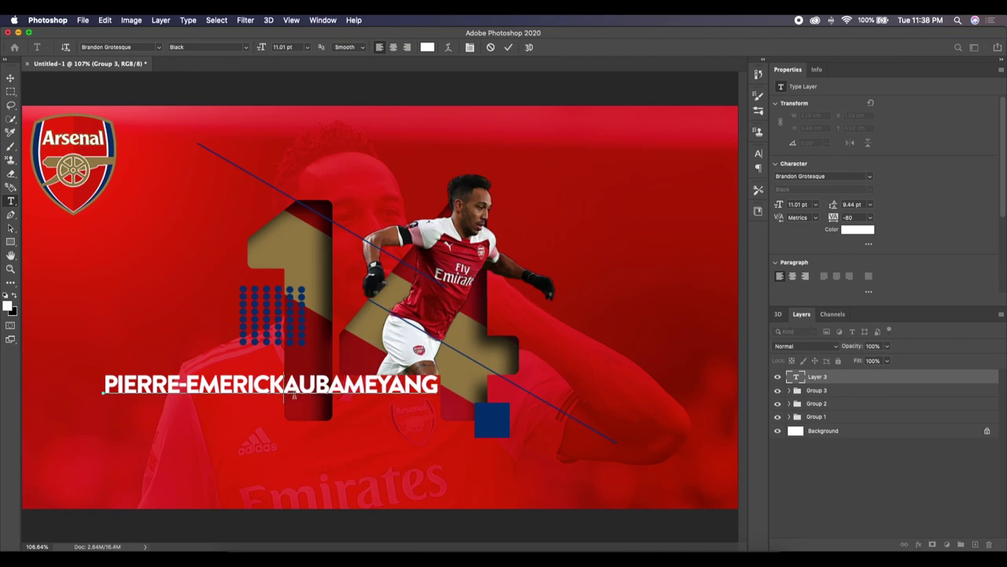
key("Return")
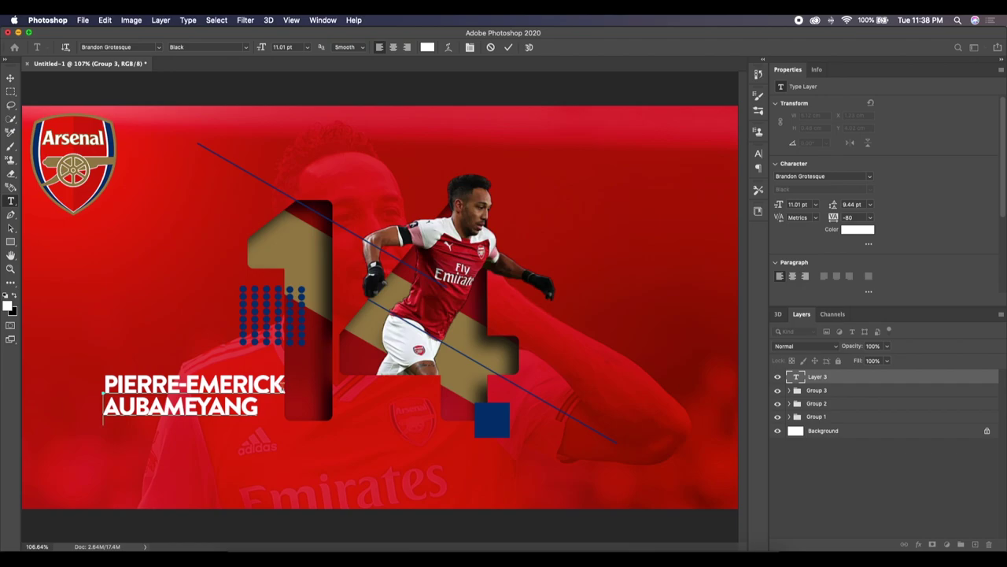
left_click(509, 47)
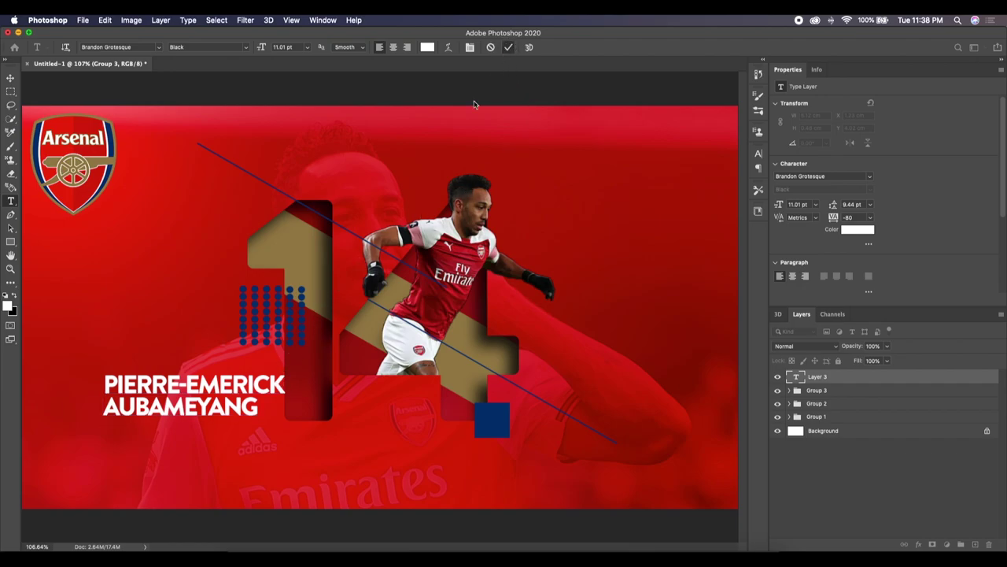
left_click(10, 78)
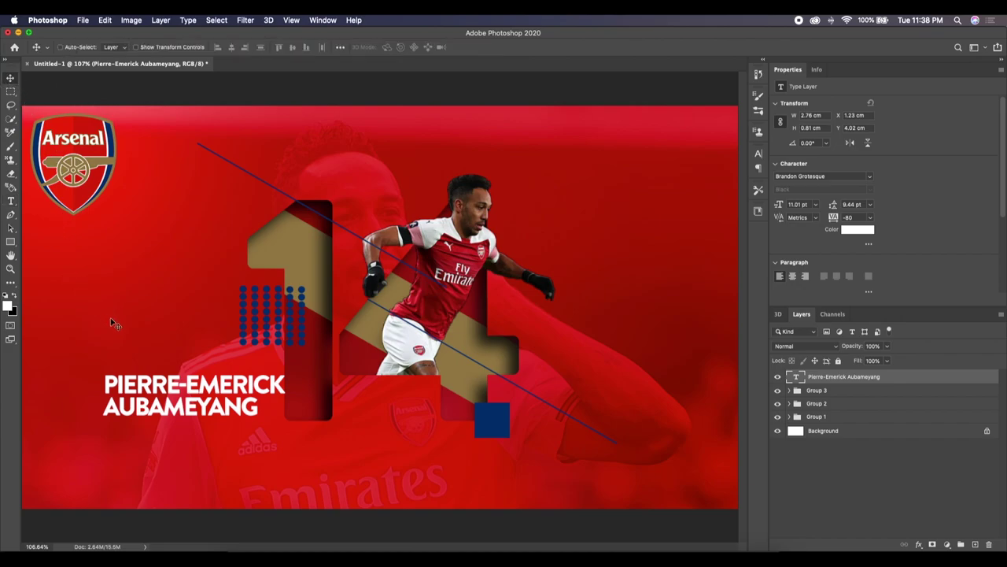
- Move the name beside the navy square and scale it down to fit under the 14
mouse_move(170, 392)
left_mouse_down()
mouse_move(358, 421)
mouse_move(313, 413)
left_mouse_up()
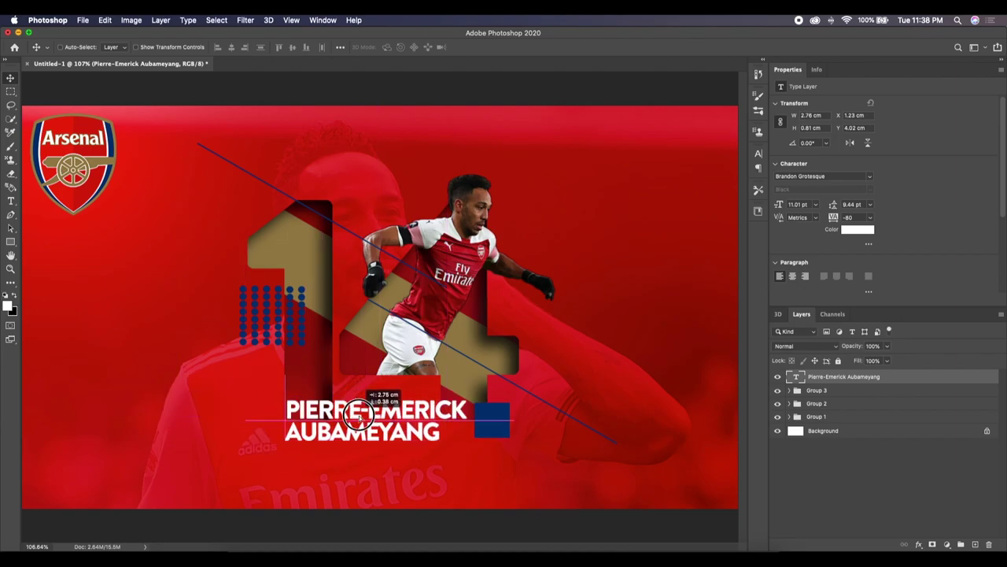
left_click_drag(311, 409, 359, 418)
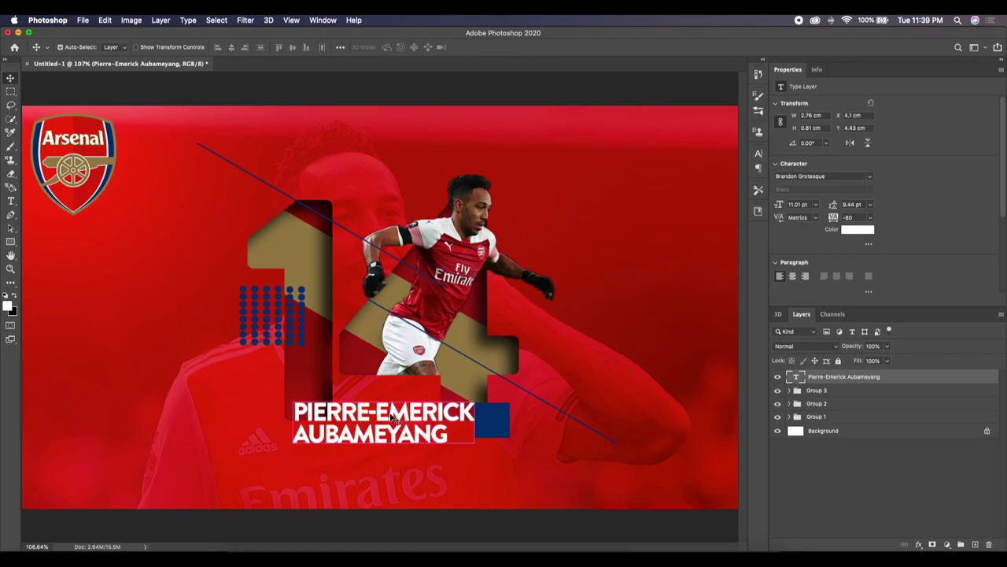
key("ctrl+t")
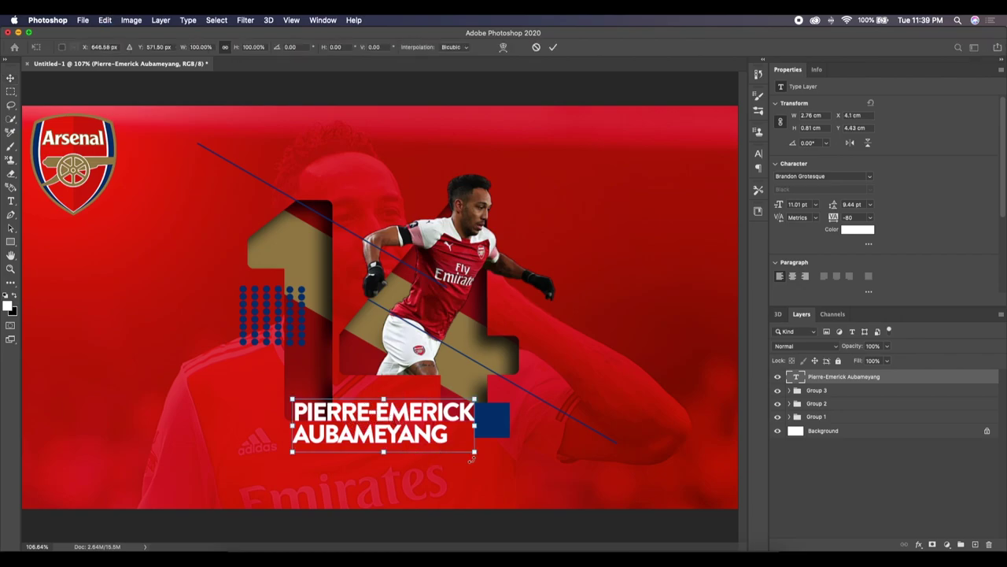
mouse_move(474, 452)
left_mouse_down()
mouse_move(413, 421)
mouse_move(423, 420)
left_mouse_up()
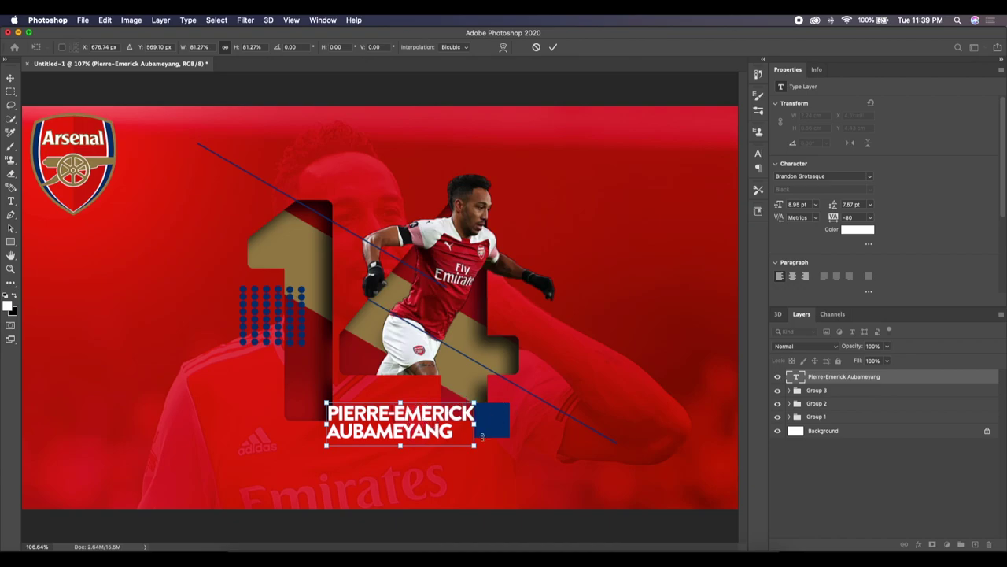
left_click_drag(473, 445, 447, 421)
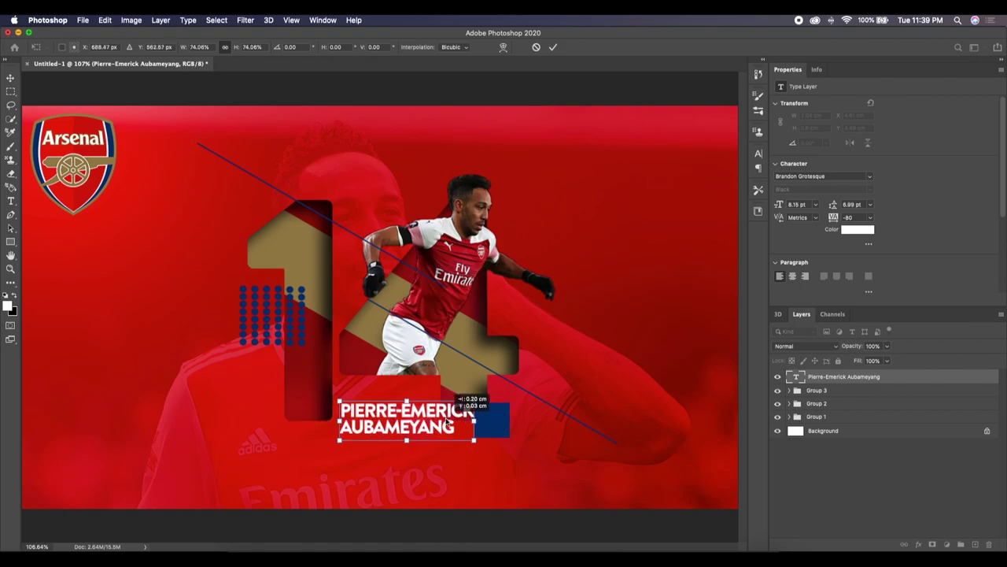
left_click_drag(444, 421, 443, 422)
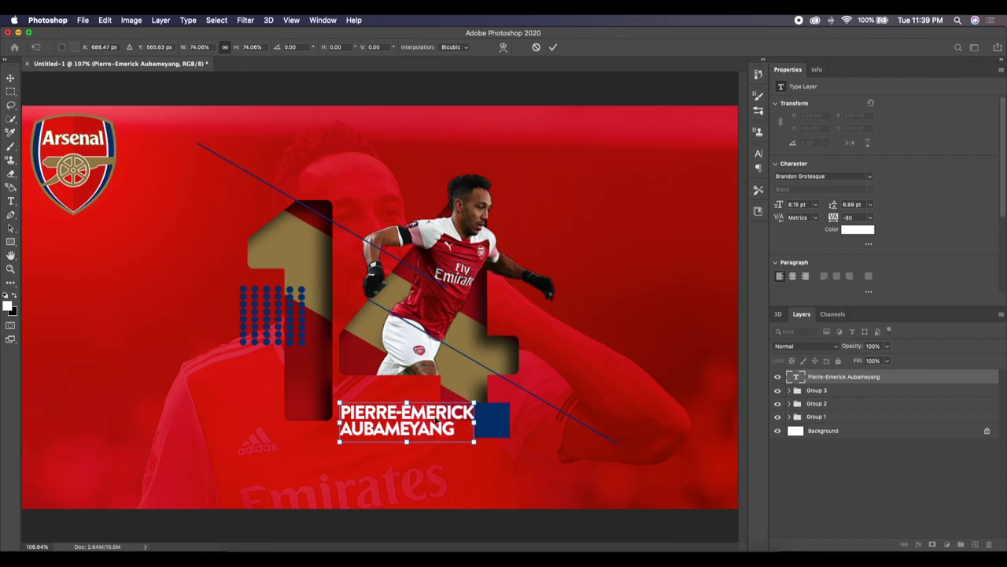
left_click(554, 48)
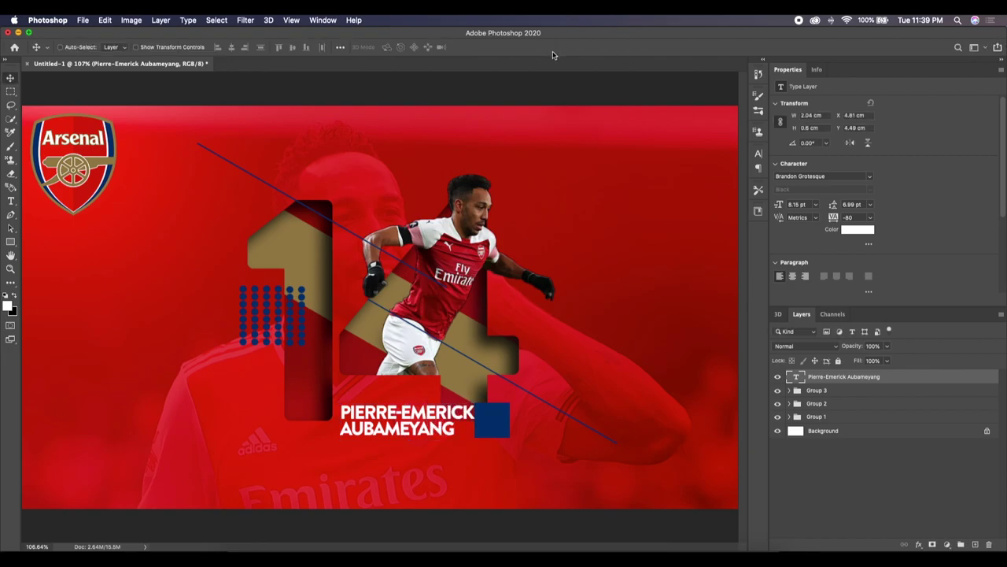